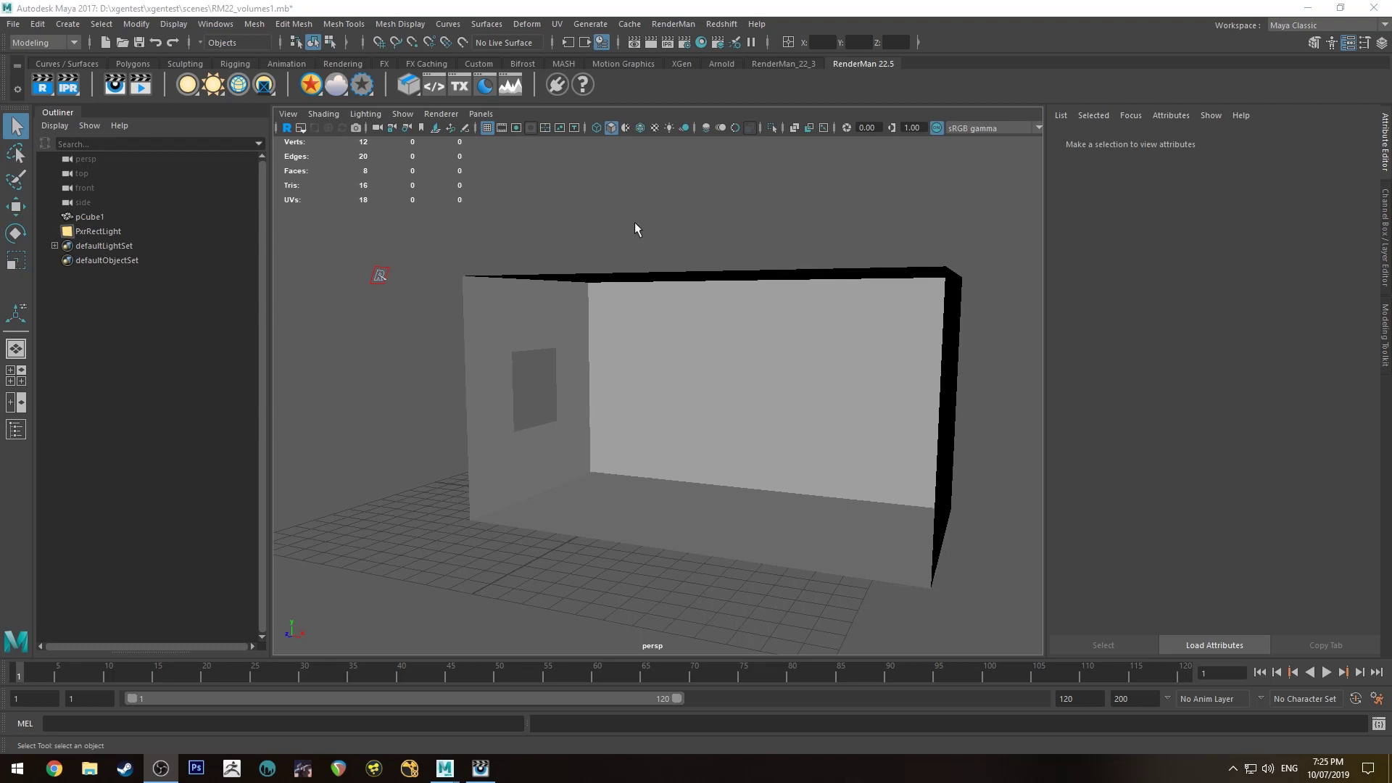
Move the render window aside and orbit the viewport to face the room.
left_click_drag(641, 228, 629, 202, "alt")
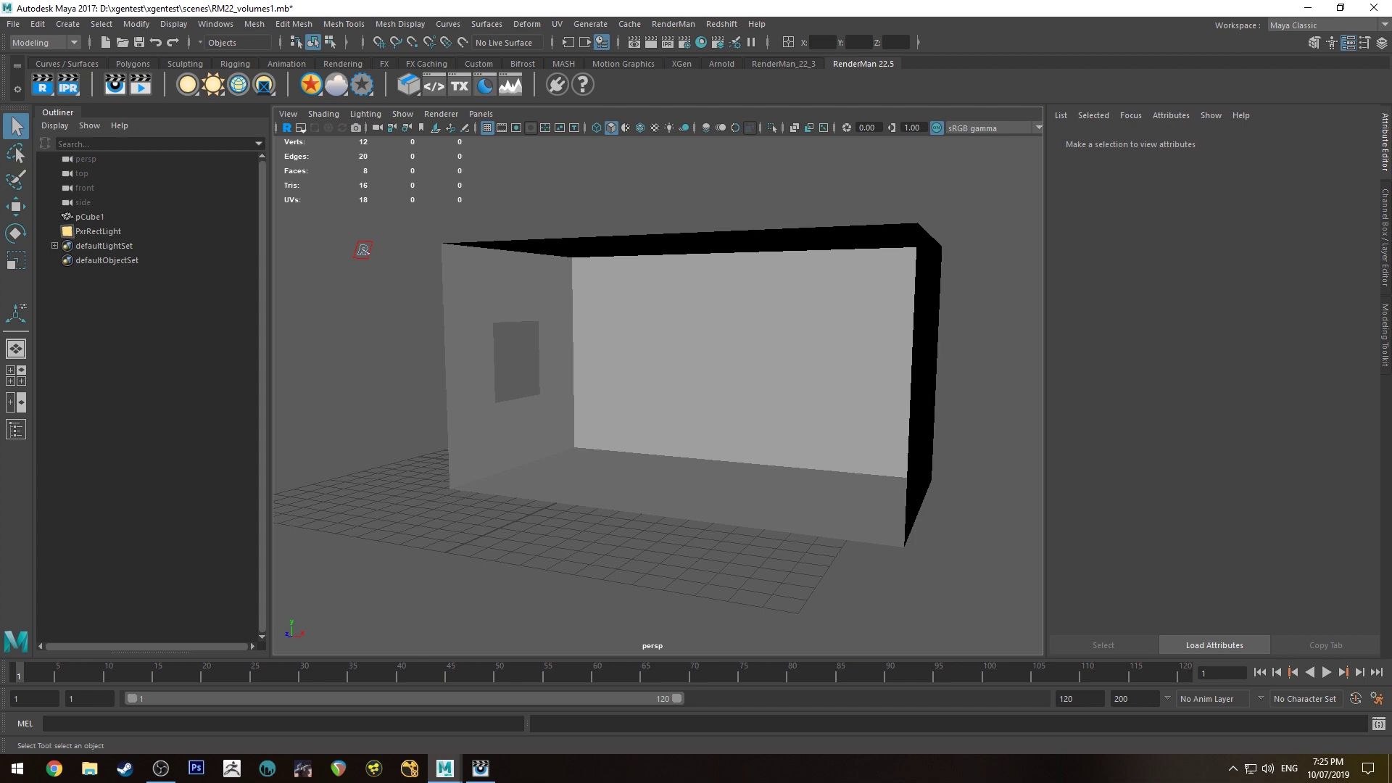
left_click_drag(774, 389, 504, 327, "alt")
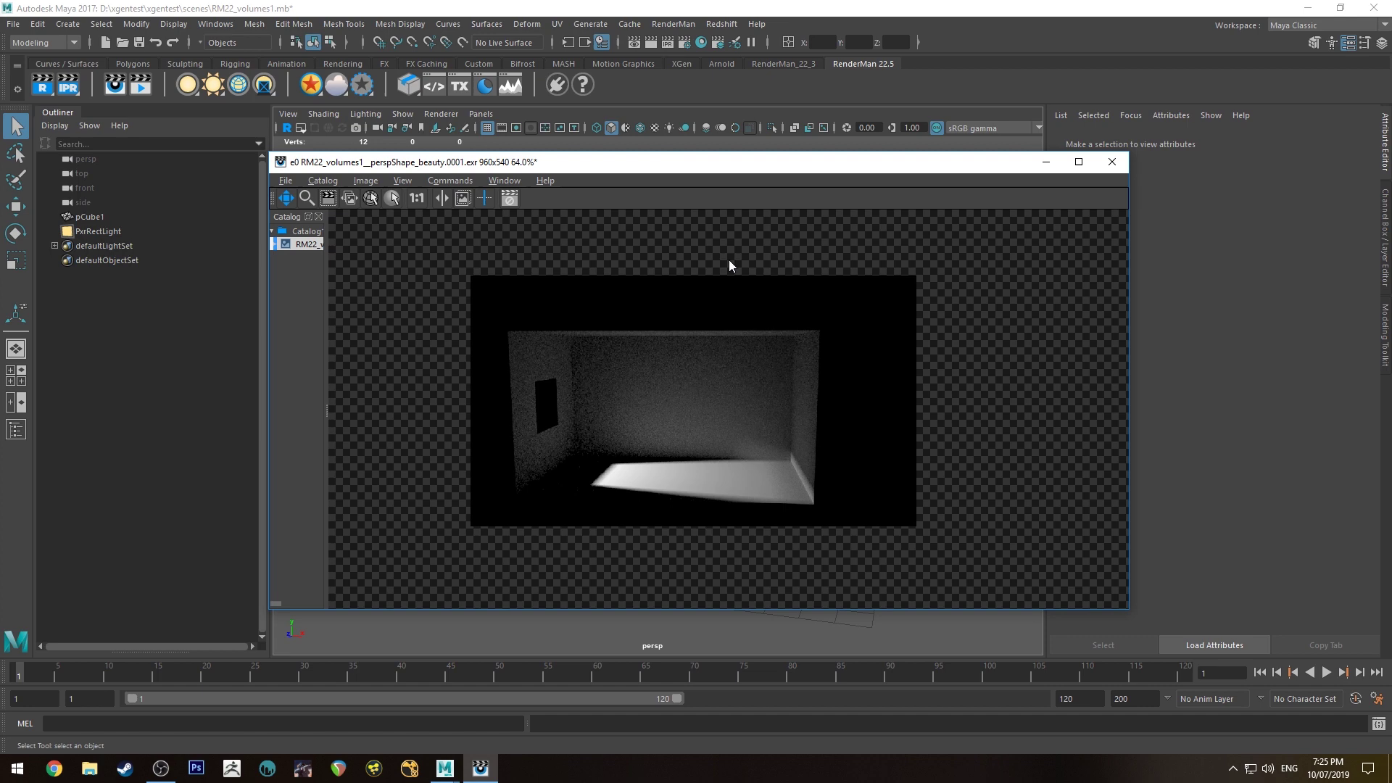
left_click_drag(898, 176, 1391, 164)
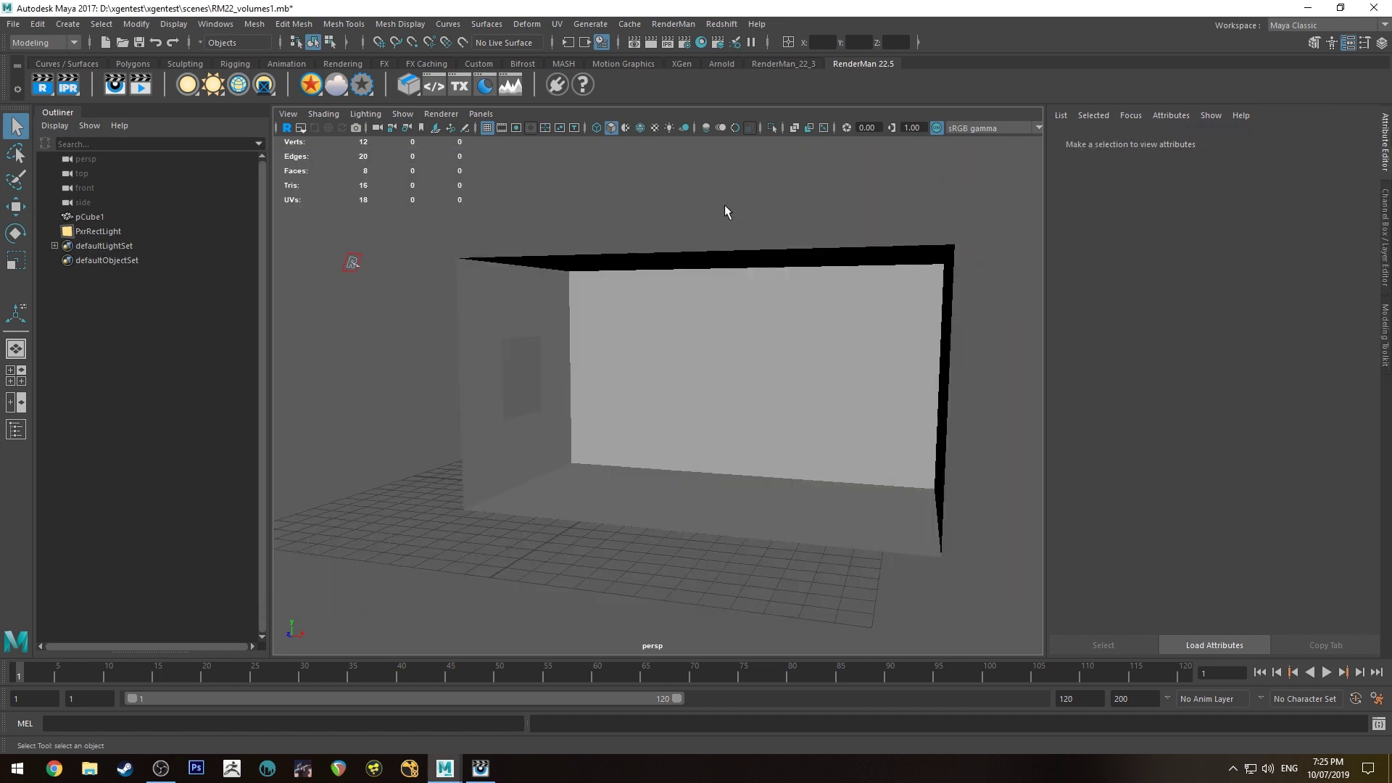
left_click_drag(725, 210, 459, 317, "alt")
left_click_drag(787, 216, 537, 331, "alt")
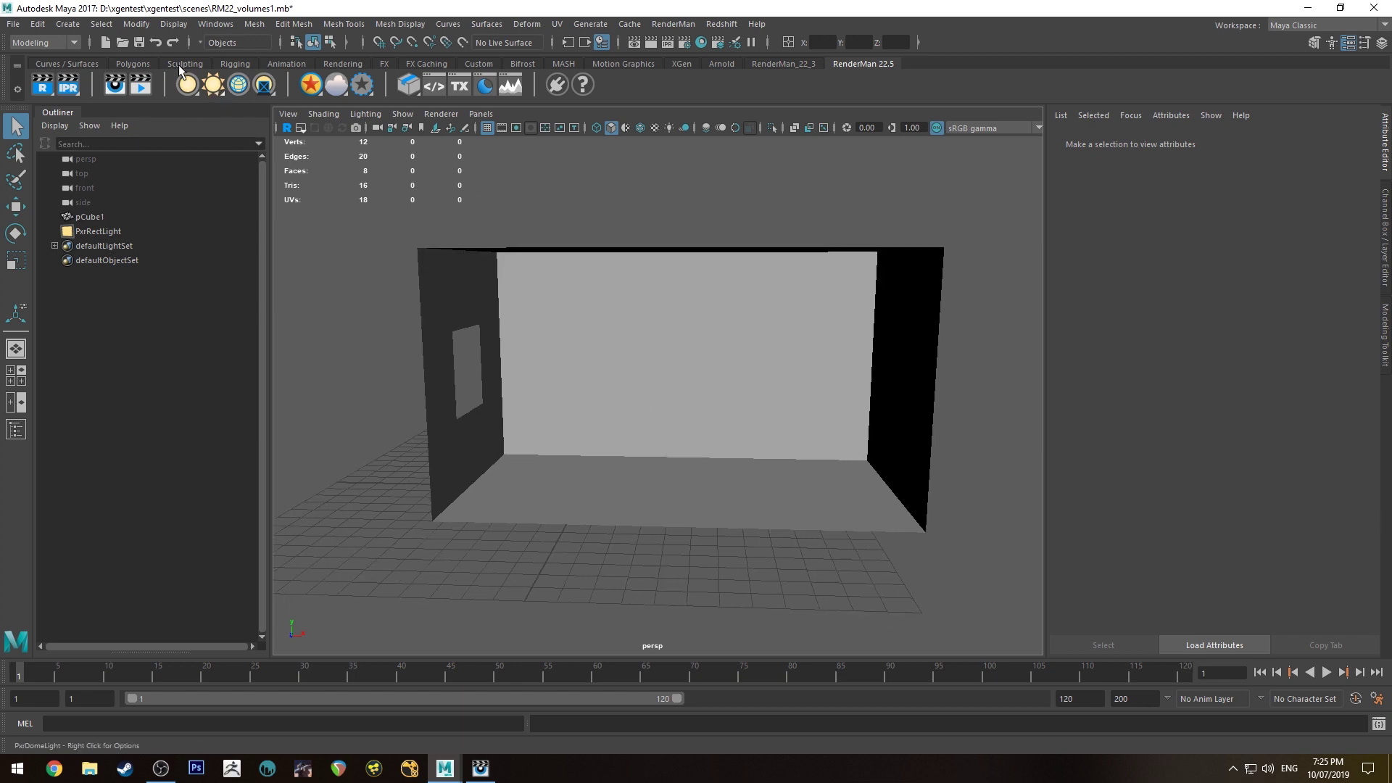
Create a polygon cube, then scale it up and raise it until it surrounds the room.
left_click(133, 64)
left_click(68, 87)
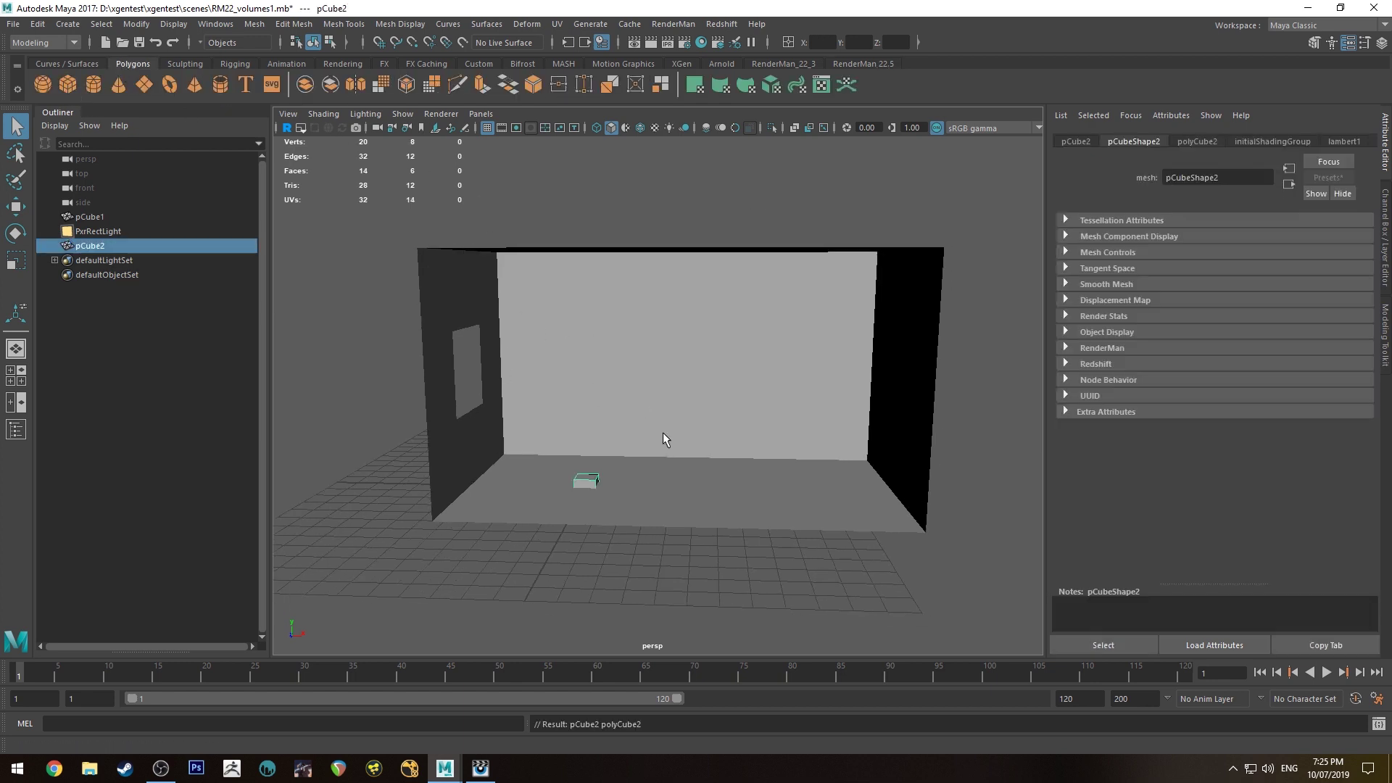
key("e")
key("r")
left_click_drag(587, 487, 665, 532)
key("w")
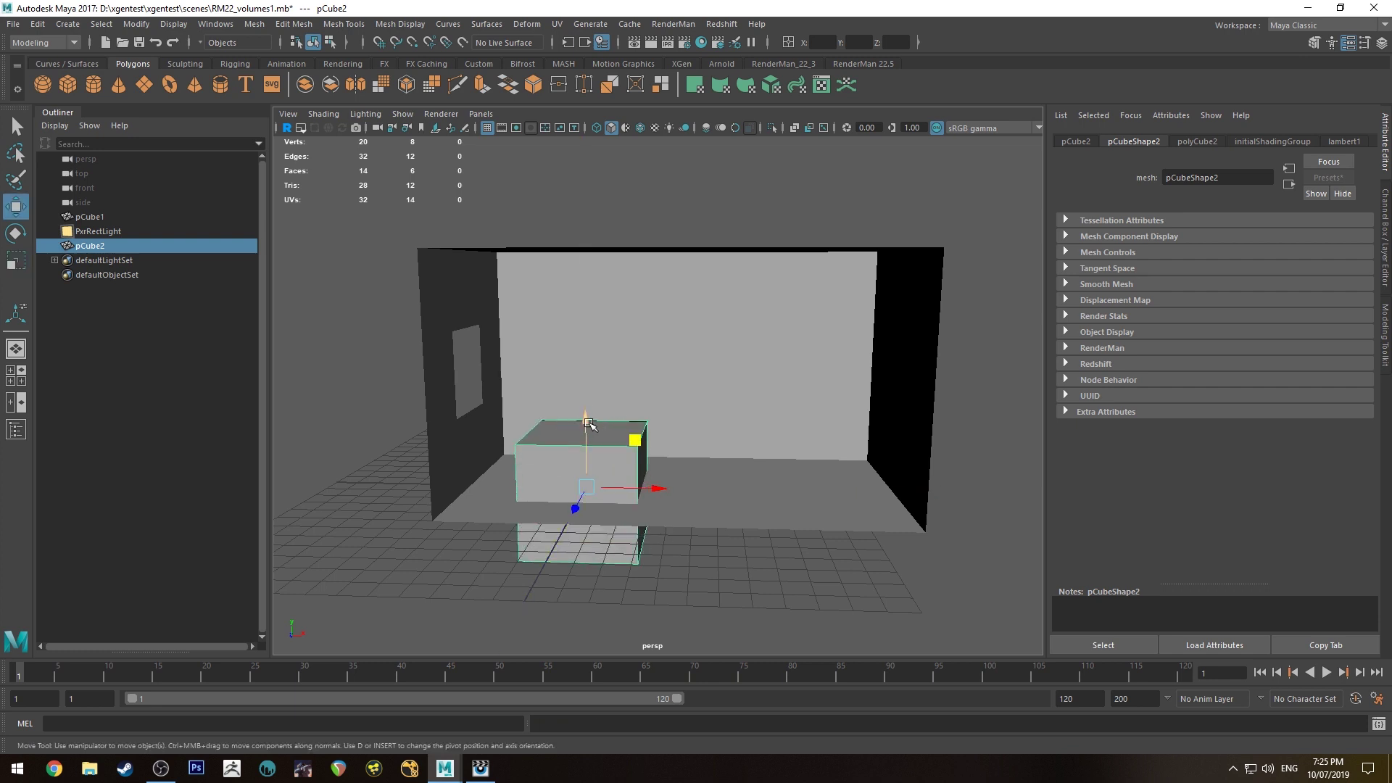
left_click_drag(587, 405, 583, 281)
key("r")
left_click_drag(580, 347, 754, 457)
key("q")
left_click(607, 197)
left_click(577, 255)
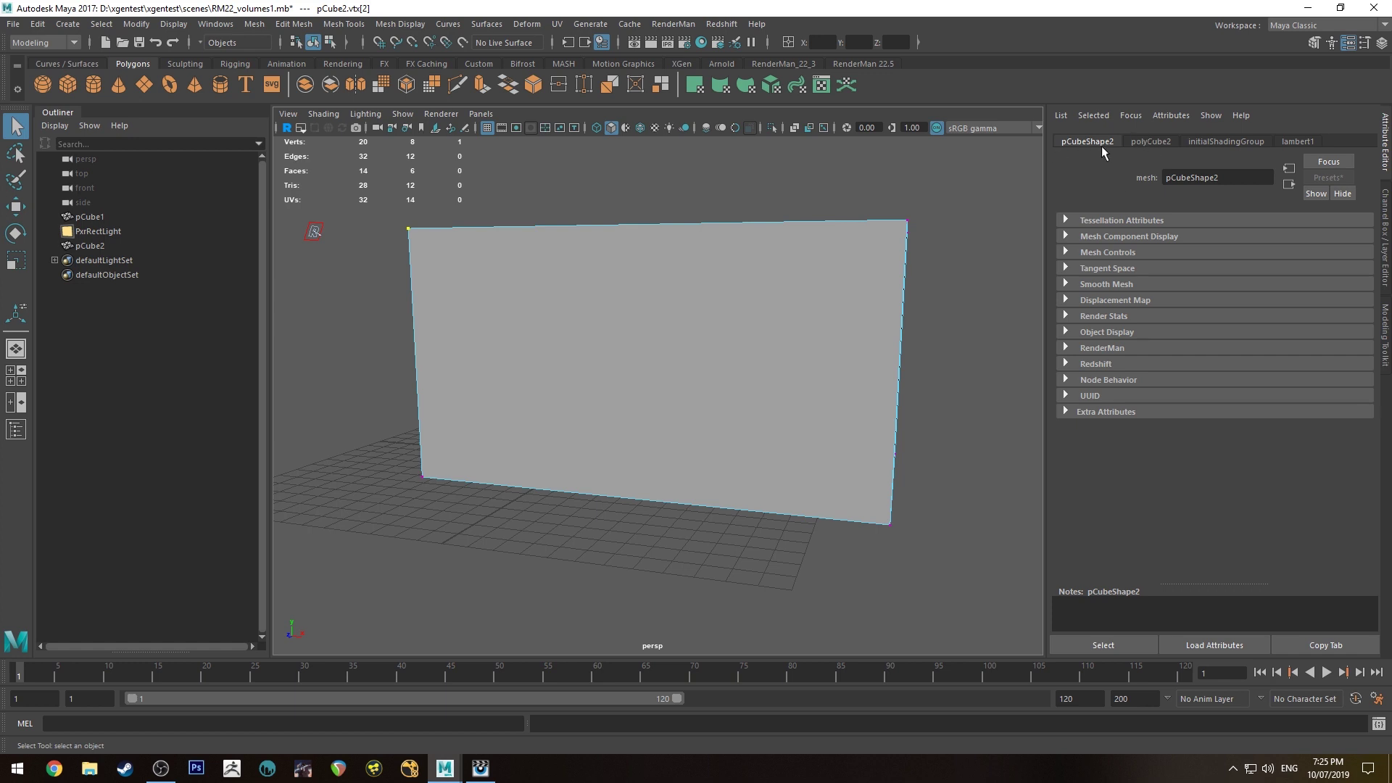
Enable drawing overrides on pCube2 with Shading turned off.
left_click(1081, 333)
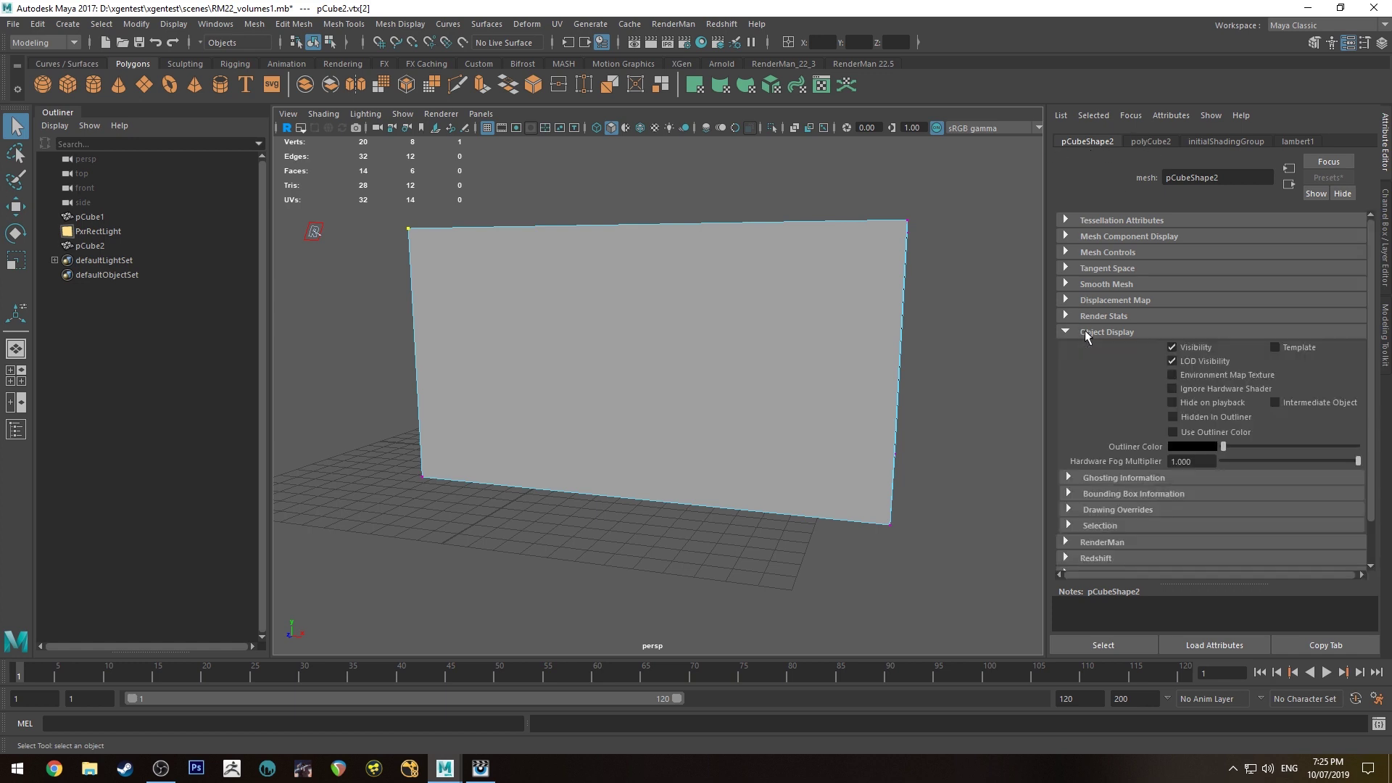
left_click(1115, 512)
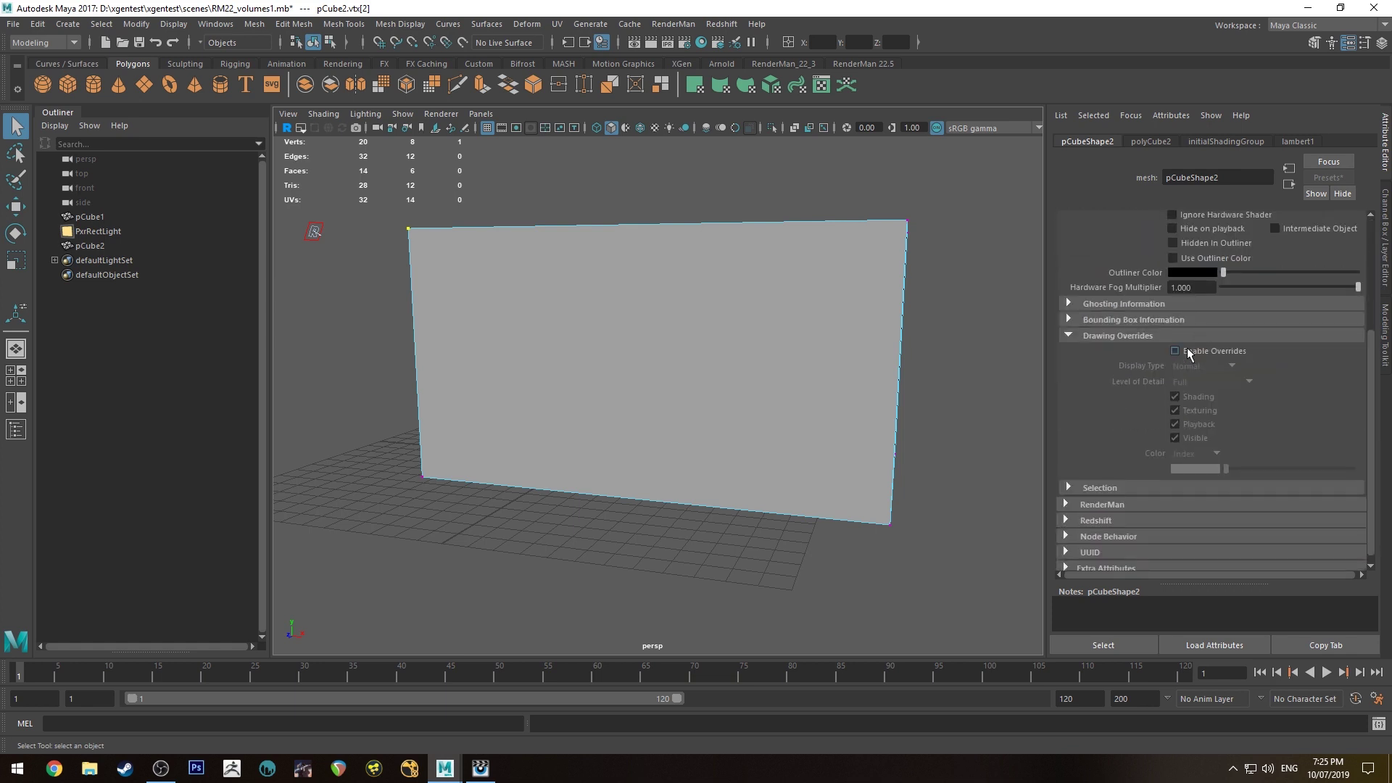
left_click(1187, 350)
left_click(1175, 396)
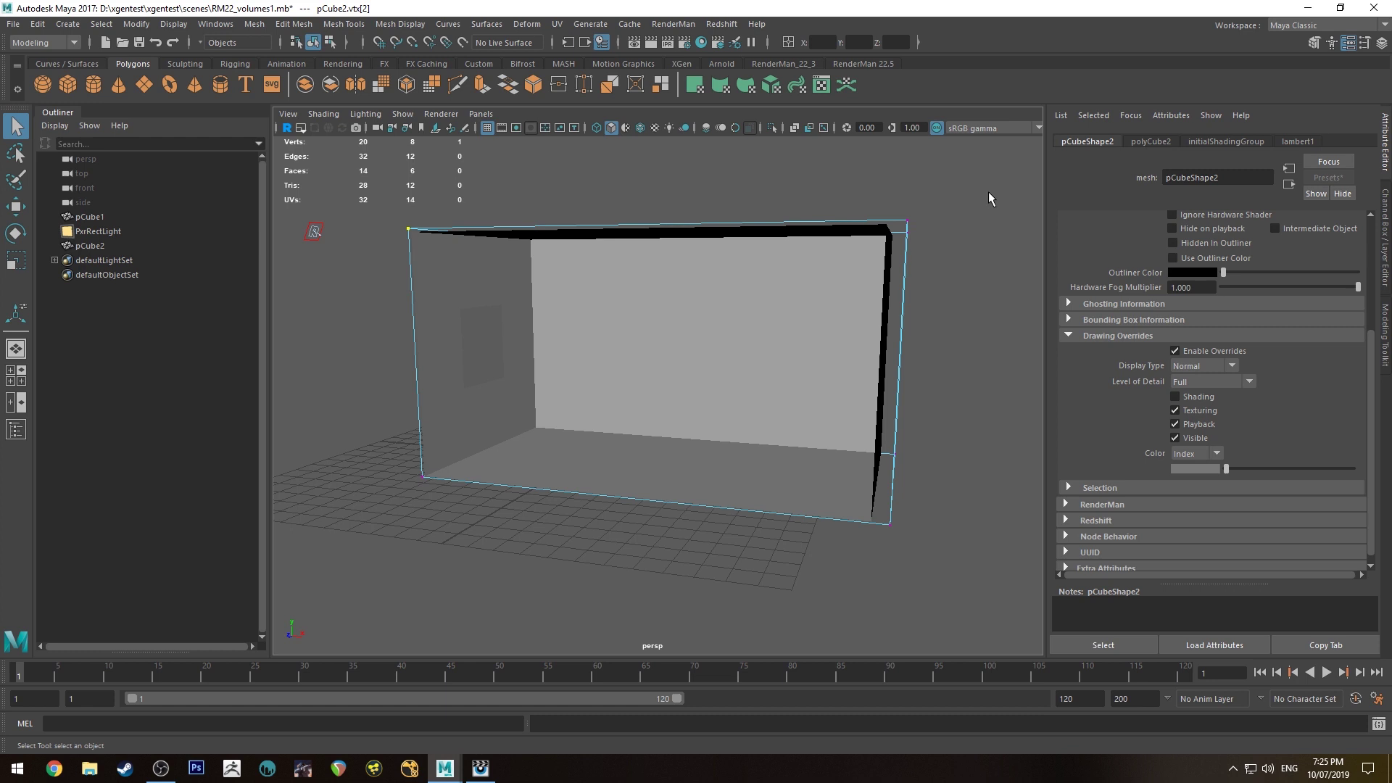
left_click_drag(653, 192, 662, 252, "alt")
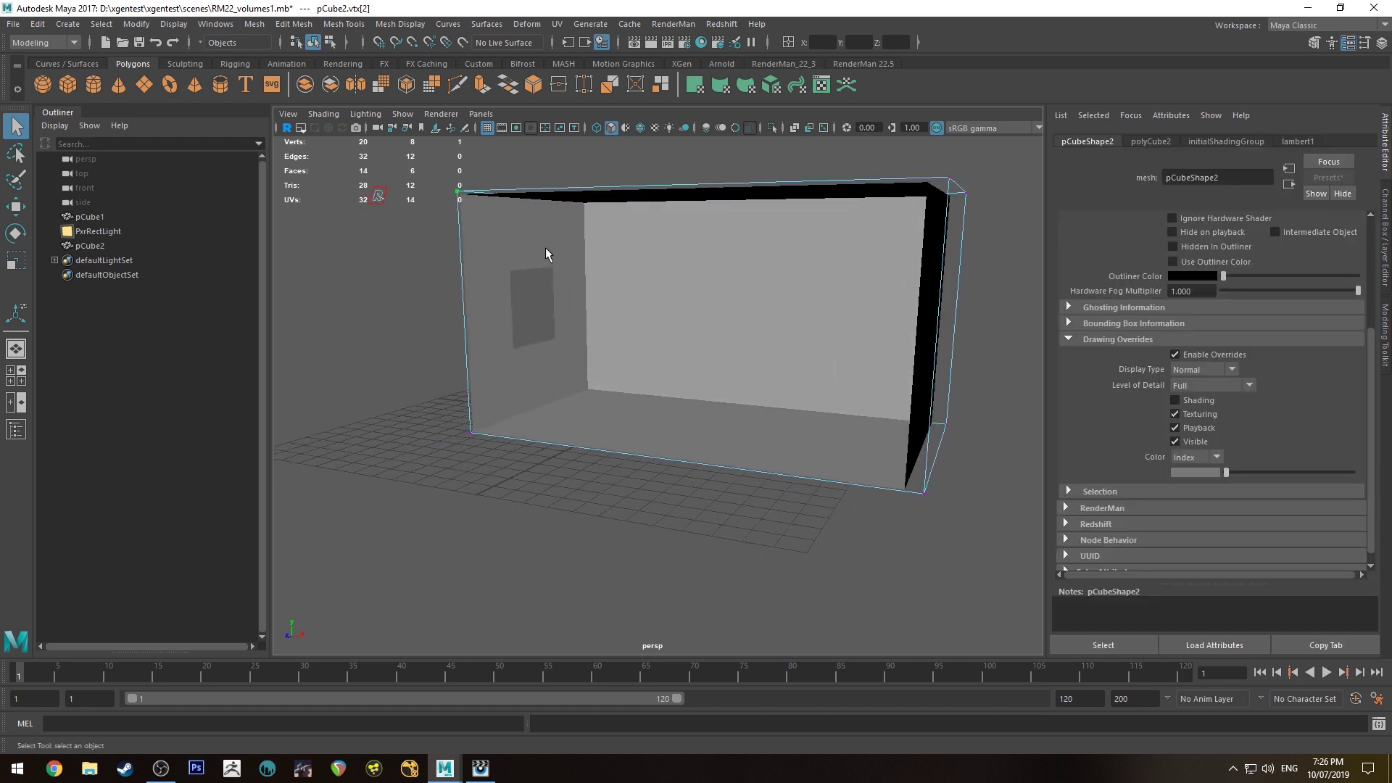
Reselect the enclosing cube, reframe the view, and show its values in the Channel Box.
right_click_drag(404, 304, 410, 272)
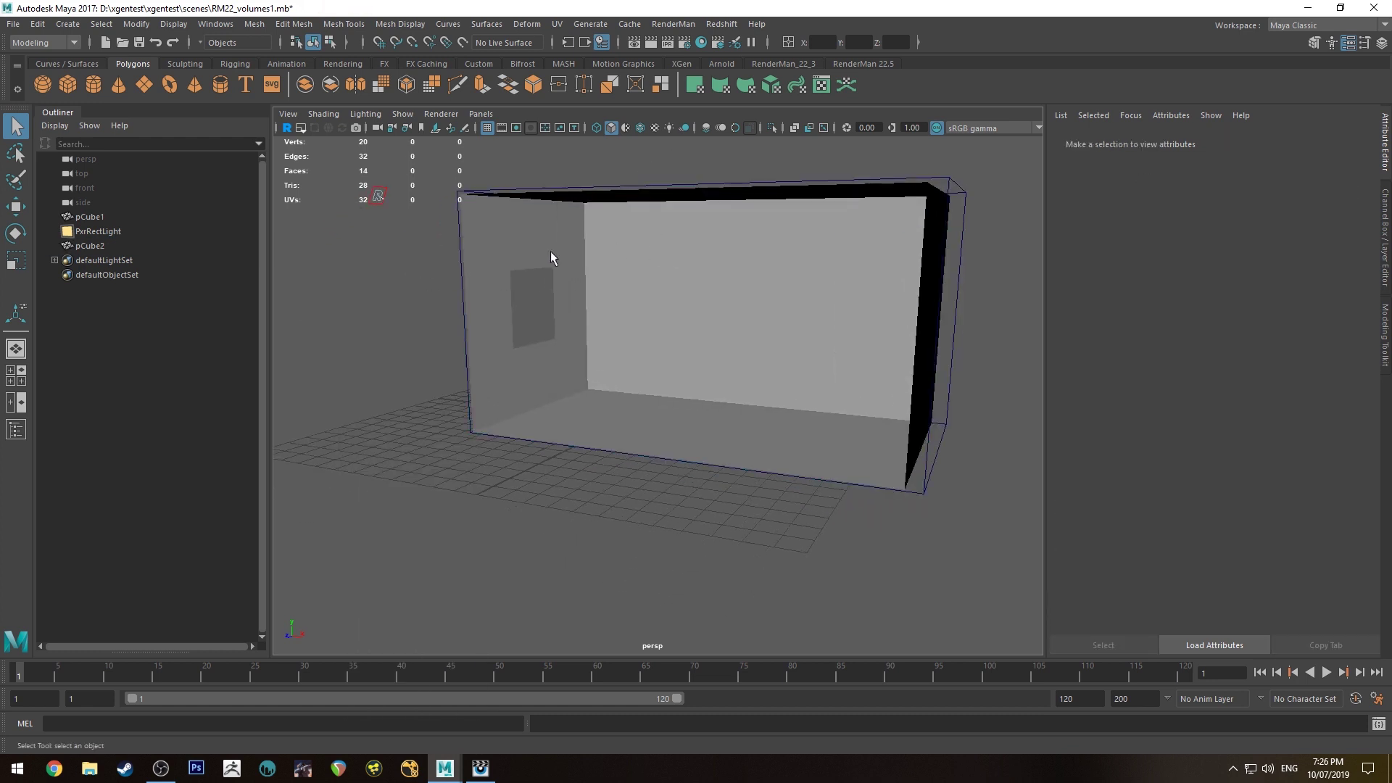
left_click(531, 177)
left_click(537, 201)
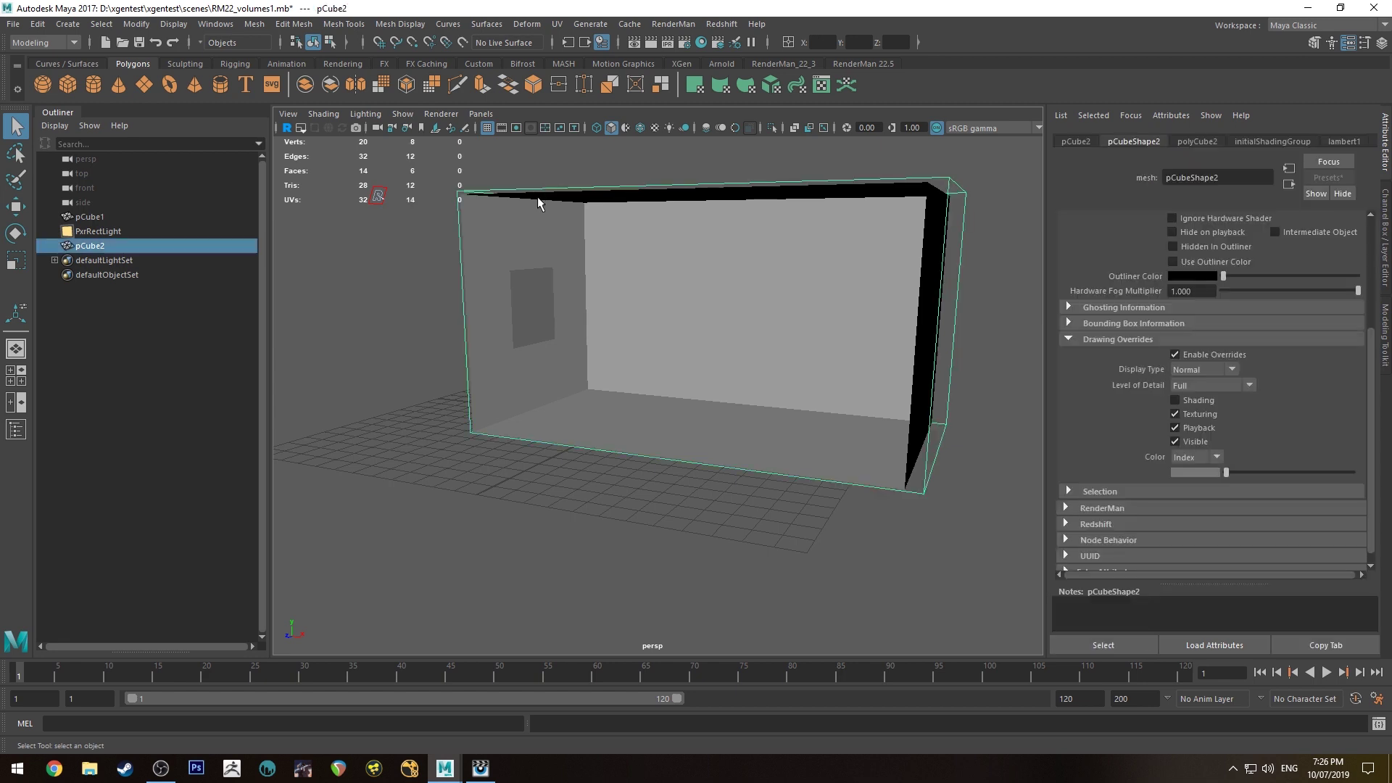
left_click(373, 328)
left_click_drag(374, 328, 1064, 233, "alt")
left_click(1028, 269)
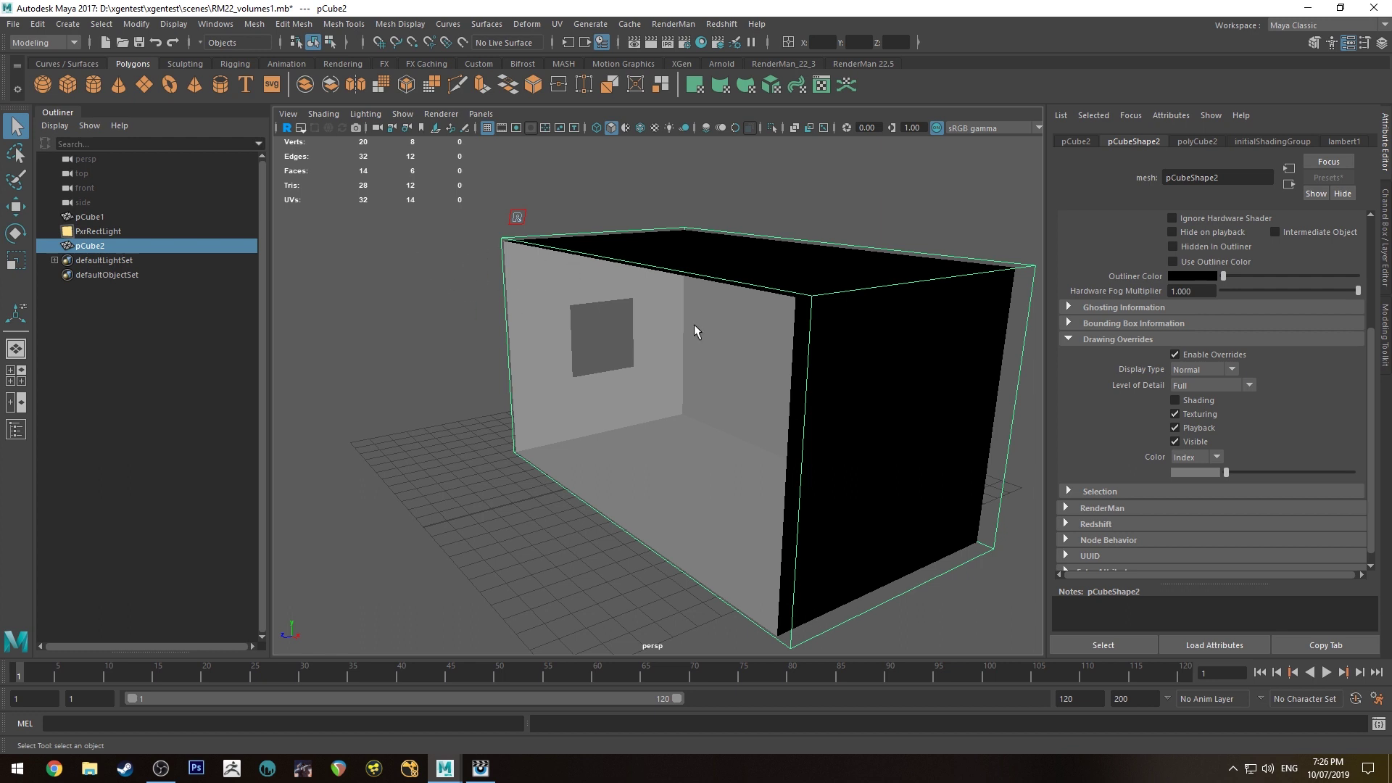
left_click_drag(561, 229, 544, 260, "alt")
left_click_drag(666, 227, 627, 275, "alt")
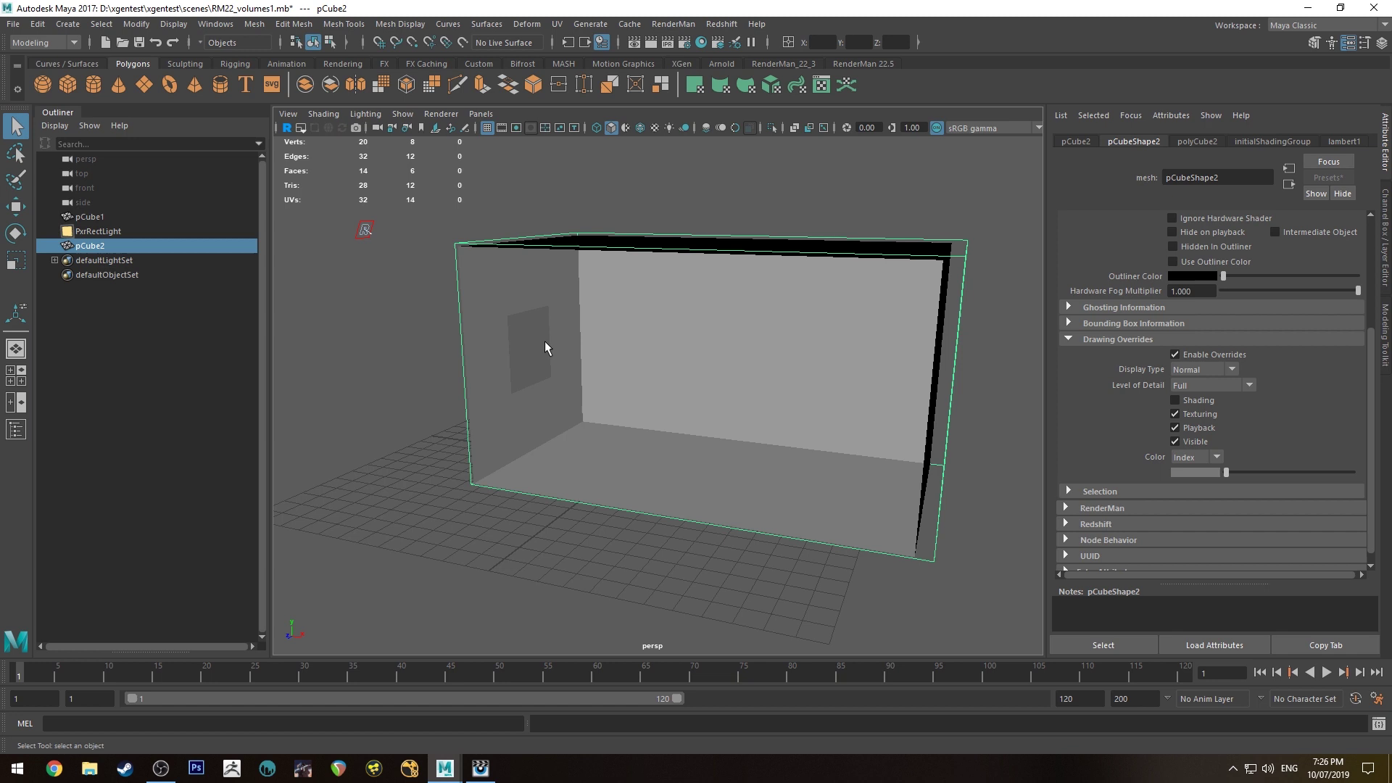
left_click_drag(545, 348, 701, 245, "alt")
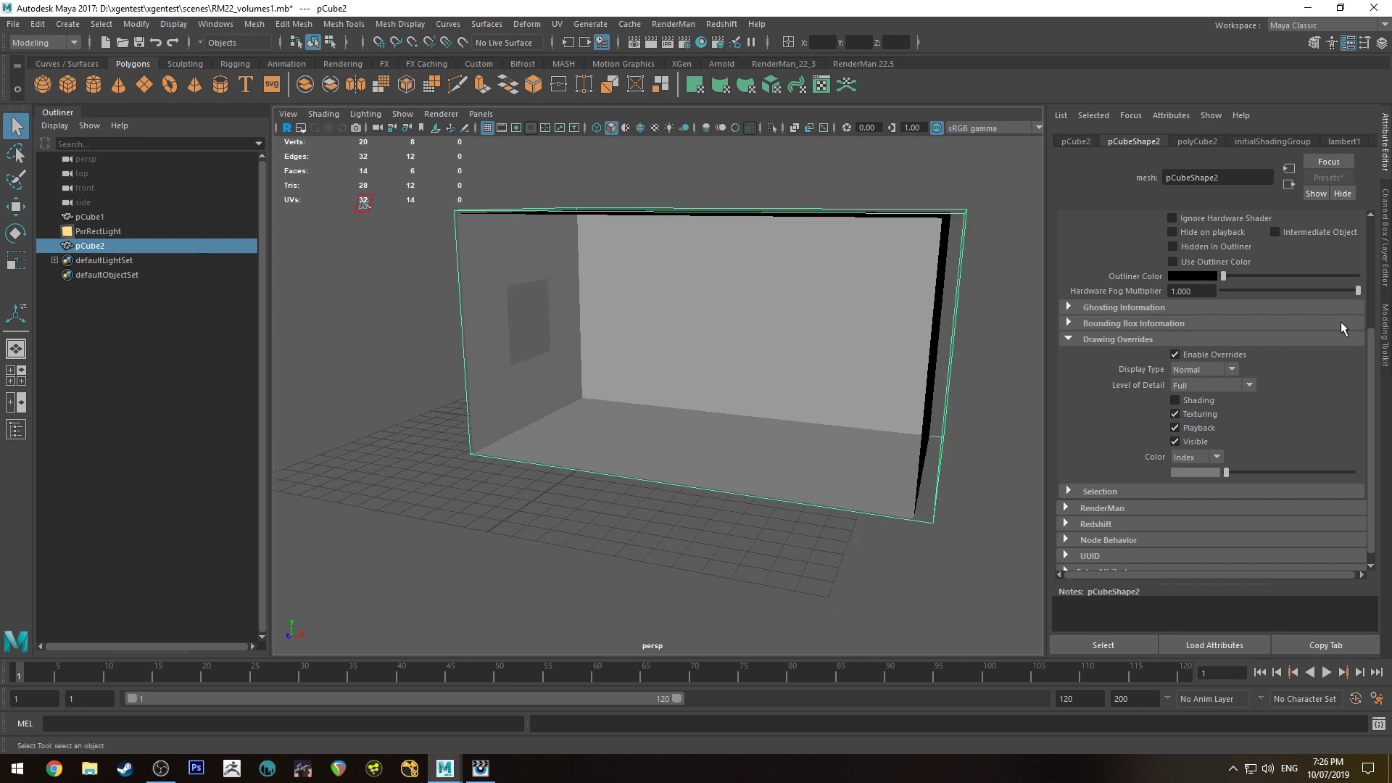
left_click(1385, 257)
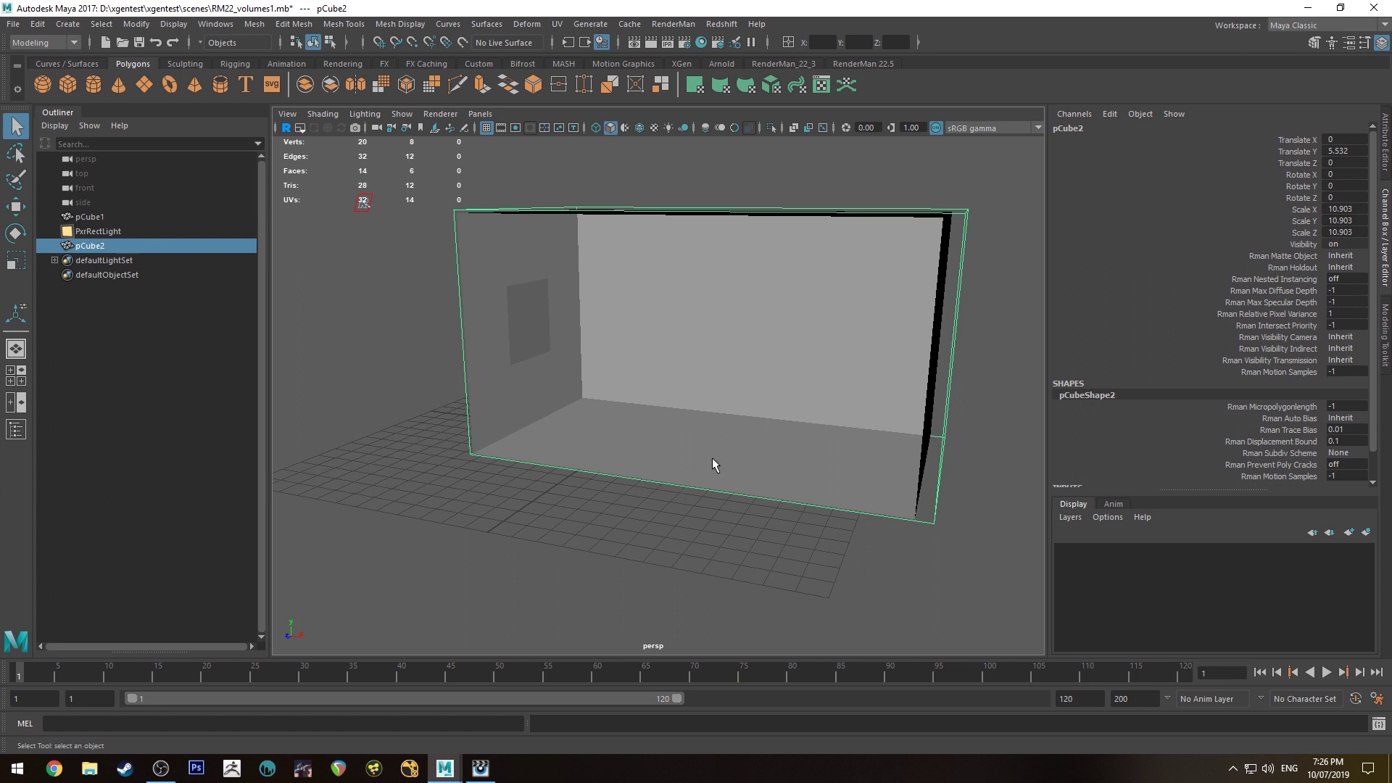
left_click(618, 538)
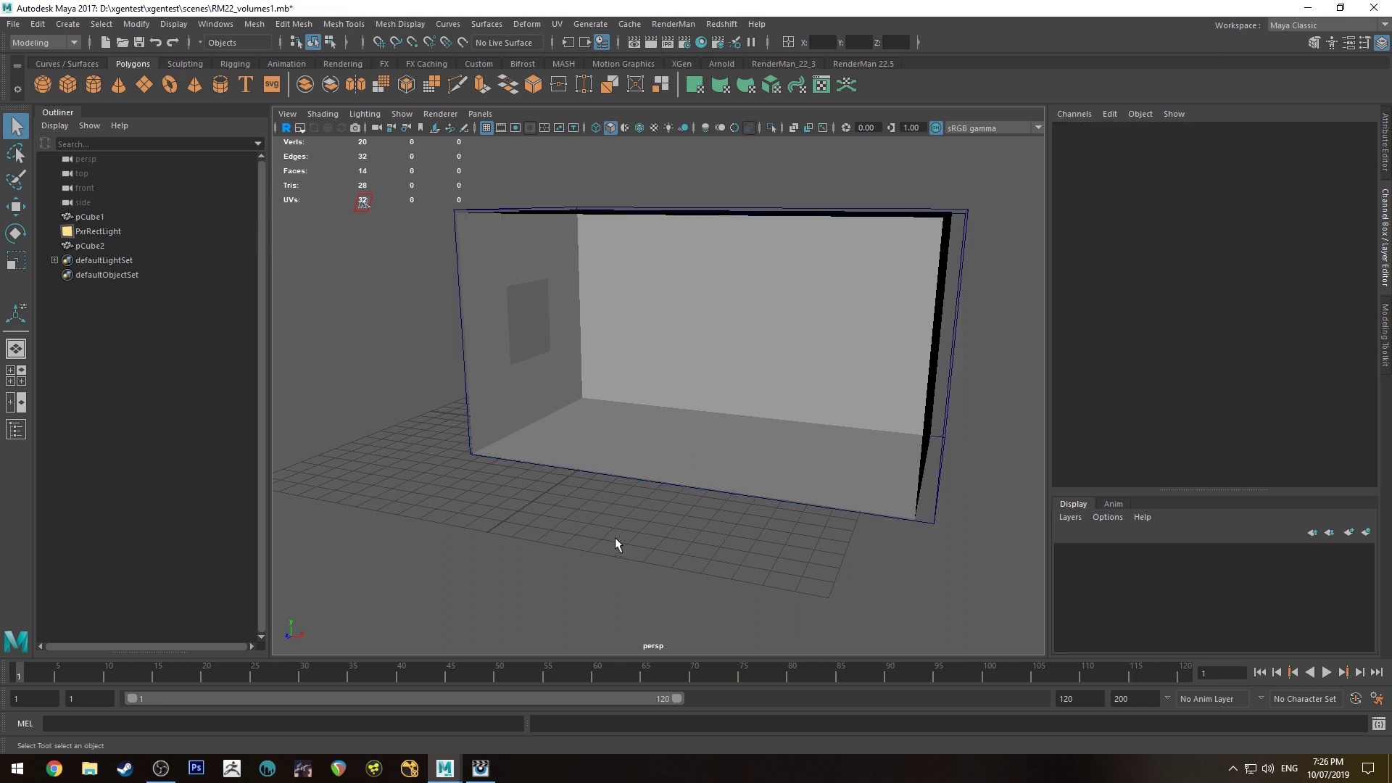
Rename the enclosing cube pCube2 to atmo.
left_click(466, 215)
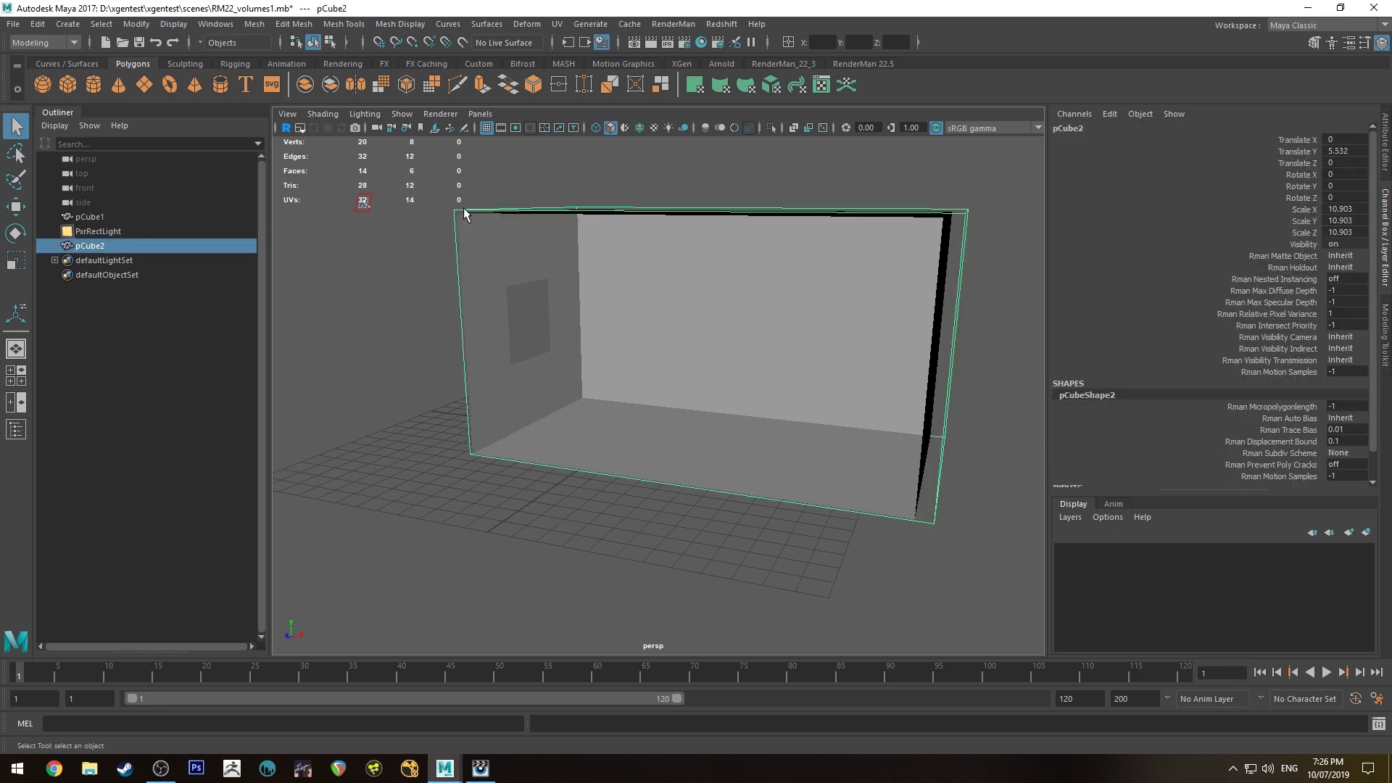
double_click(135, 248)
type("atmo")
key("Return")
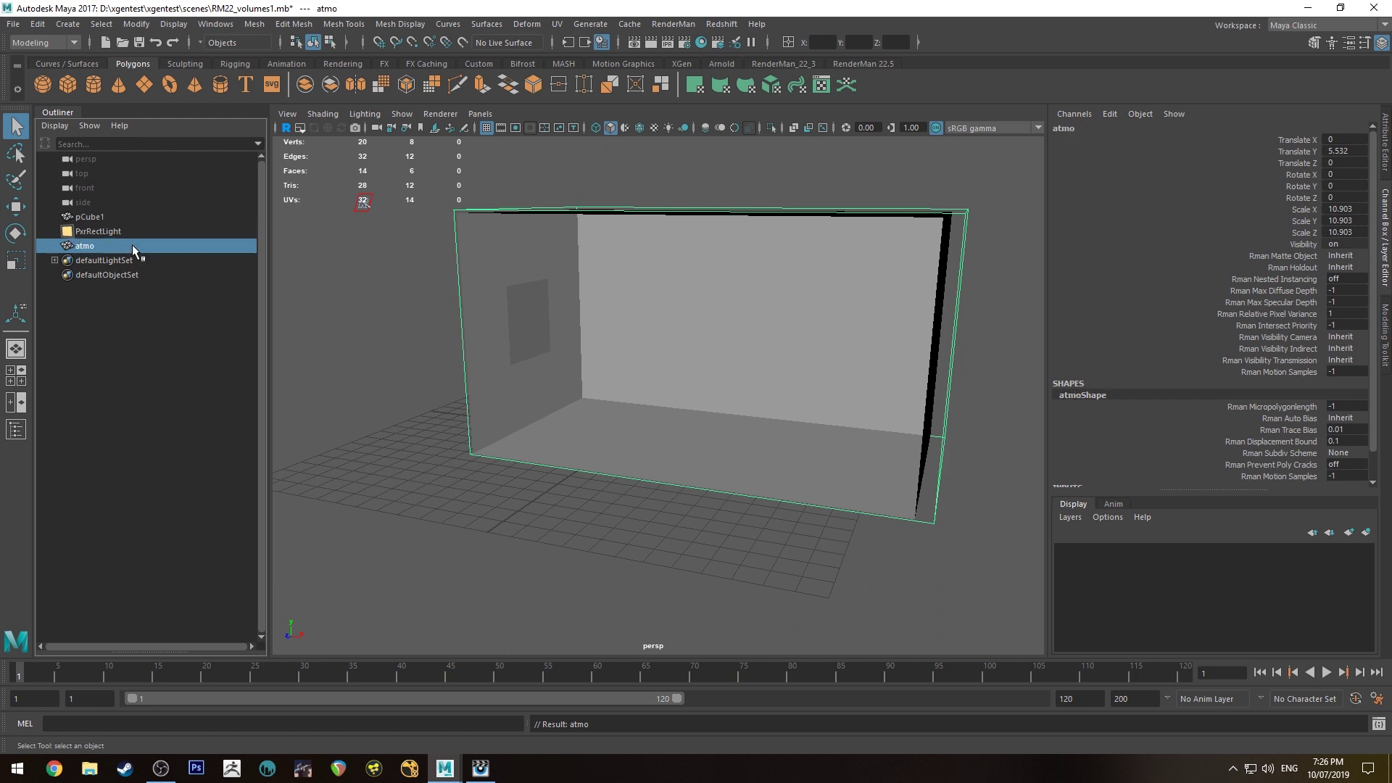
Assign a new PxrVolume material to atmo and view it in Hypershade.
left_click(863, 64)
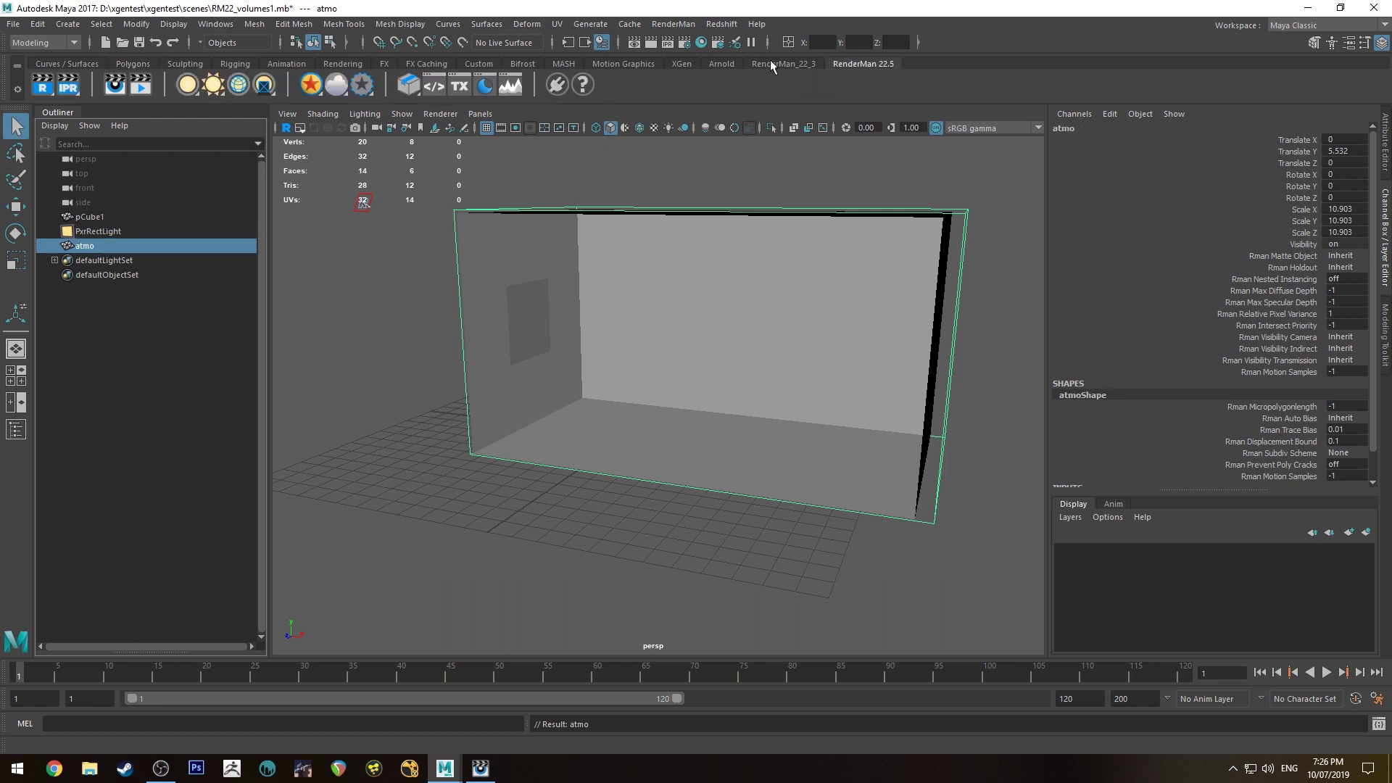
right_click(336, 86)
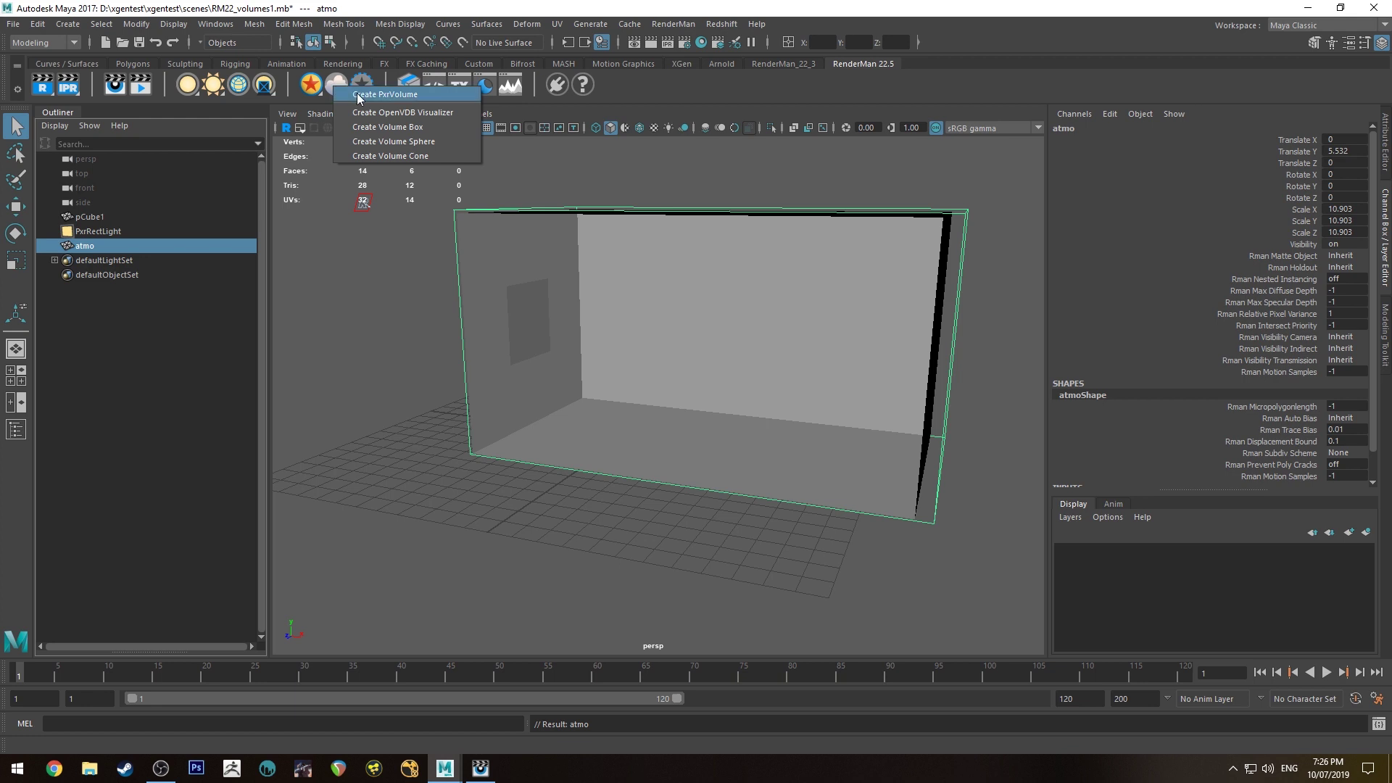
left_click(385, 95)
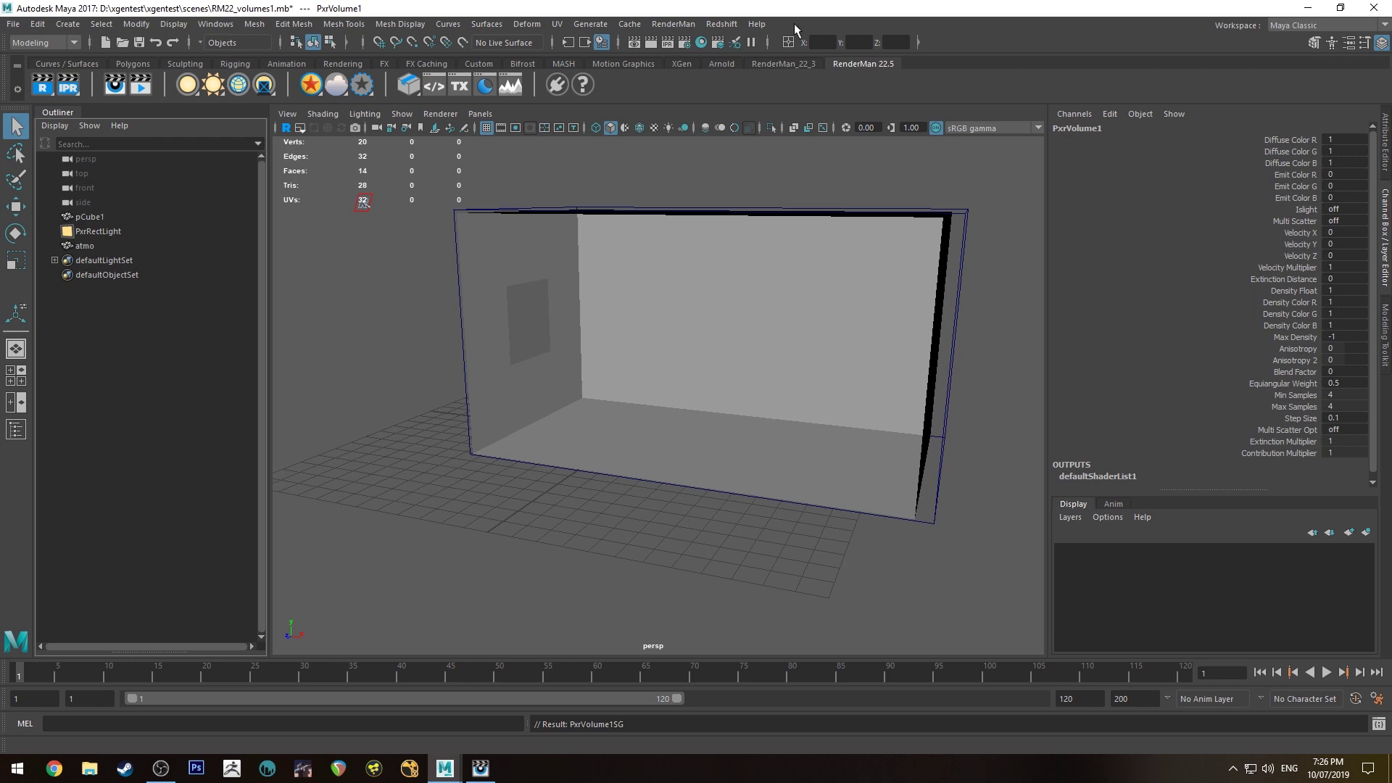
left_click(701, 42)
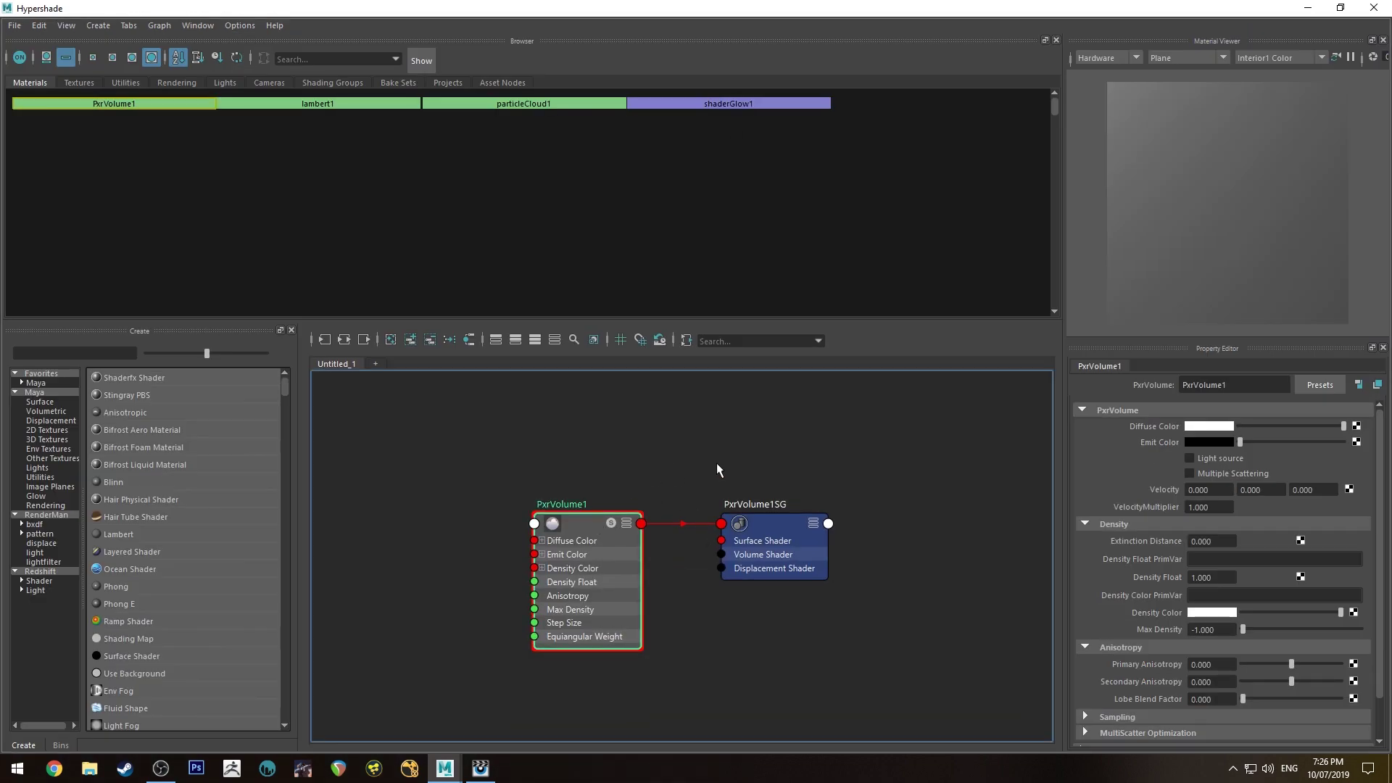
Minimize Hypershade and launch a RenderMan IPR render.
left_click(1308, 8)
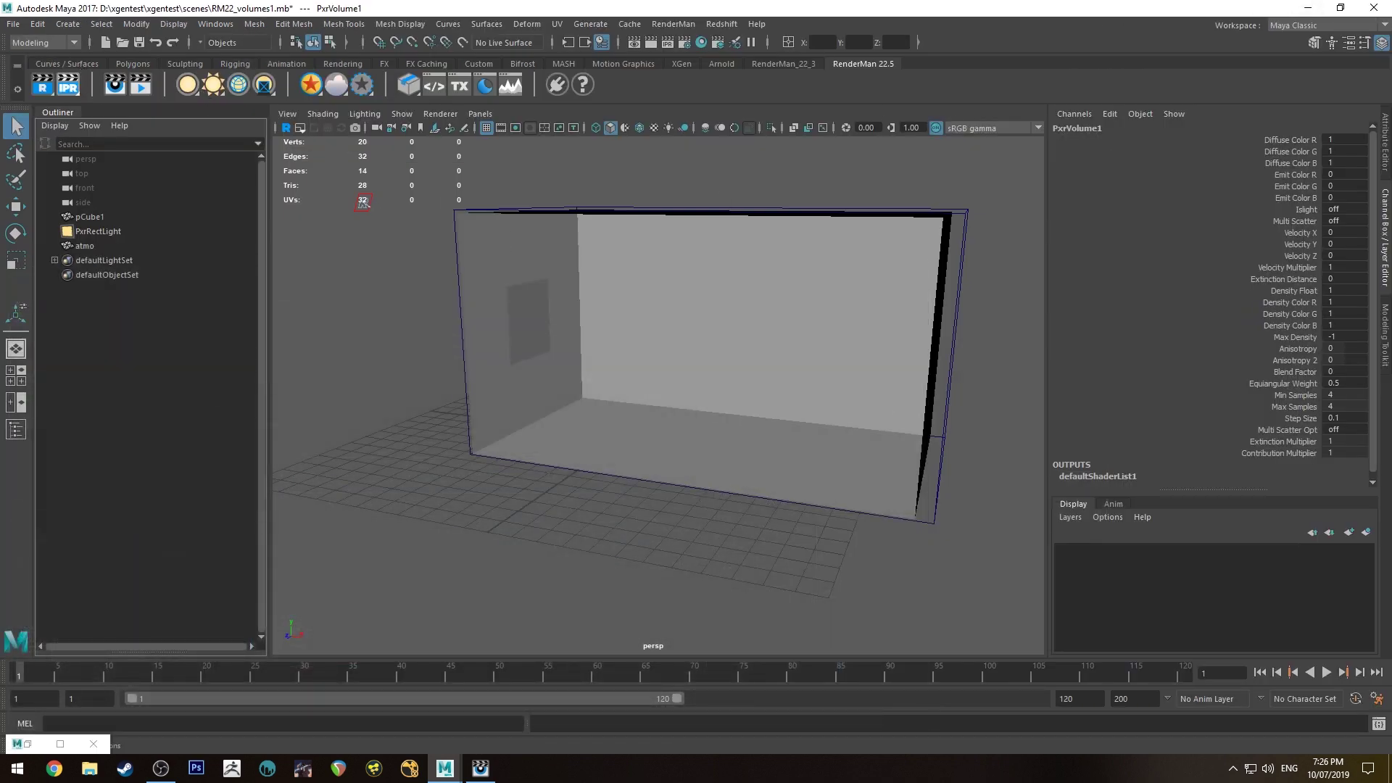
left_click(69, 85)
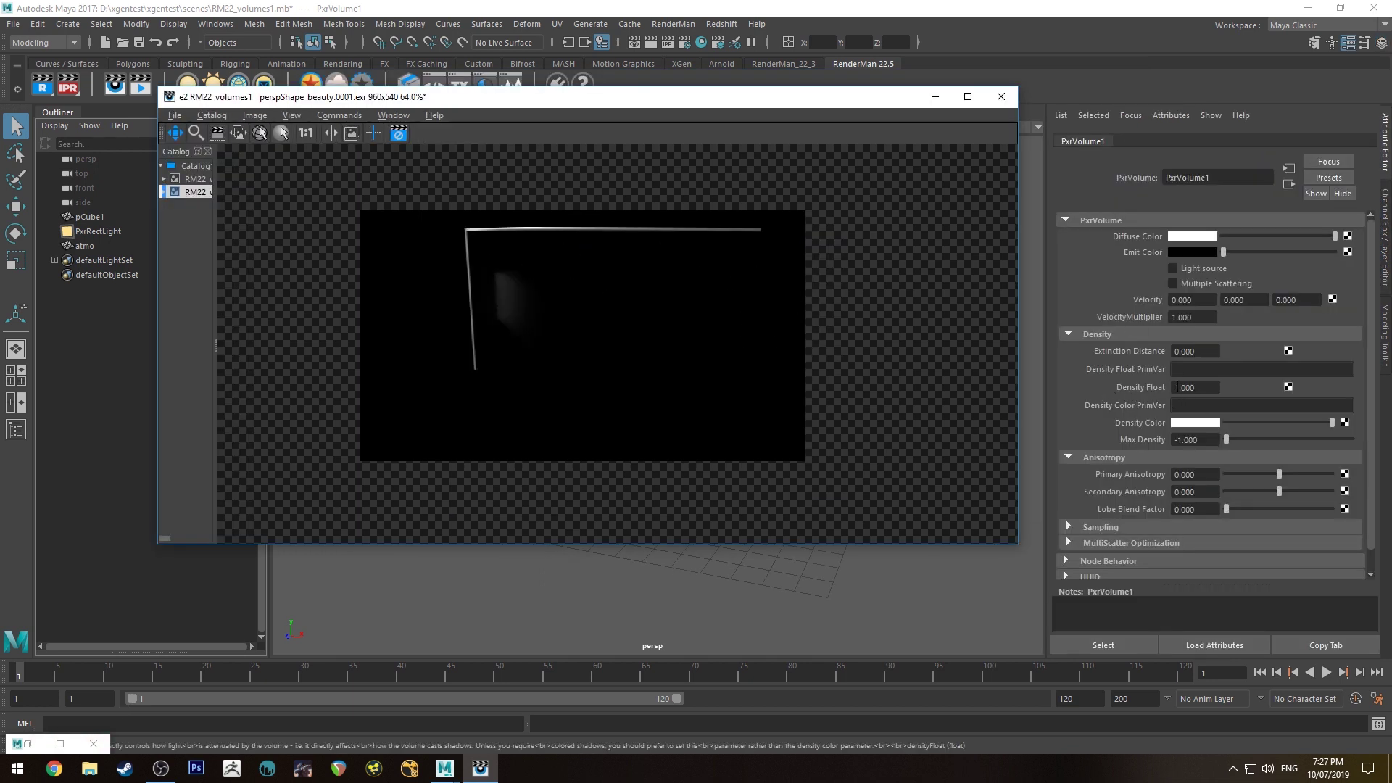
Set PxrVolume1 Density Float to 0.1.
double_click(1208, 387)
type("0.1")
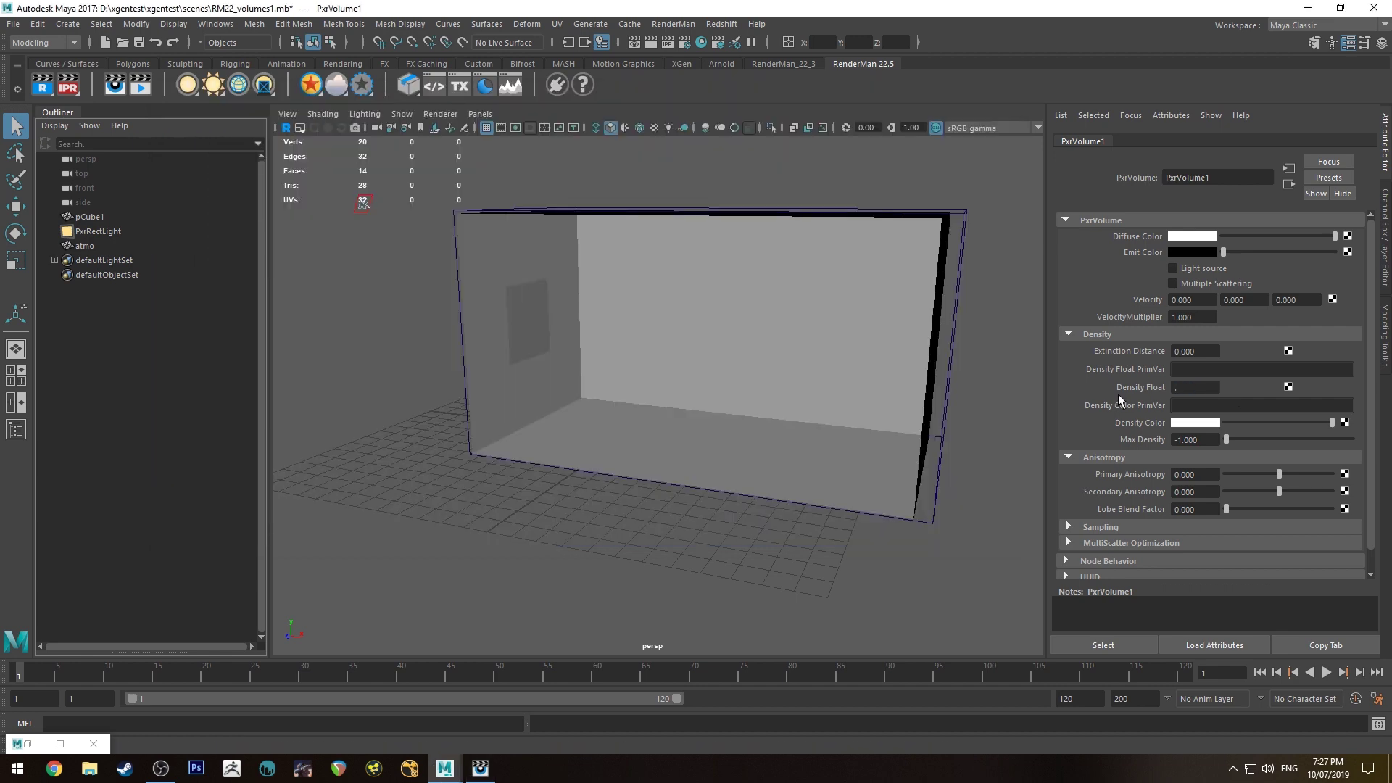
key("Return")
Dock the render window on the right half and dolly the viewport out.
left_click(479, 768)
key("super+Right")
left_click(350, 242)
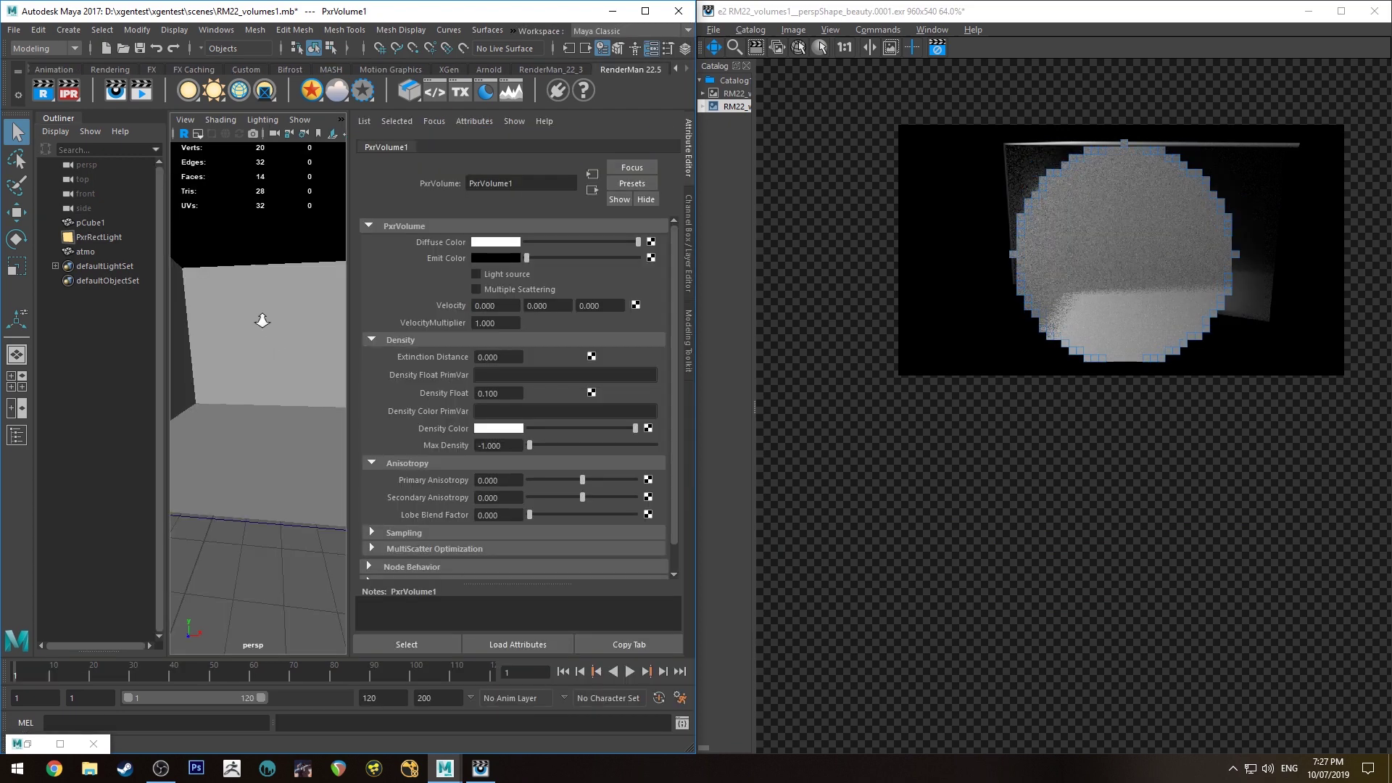
right_click_drag(261, 320, 237, 230, "alt")
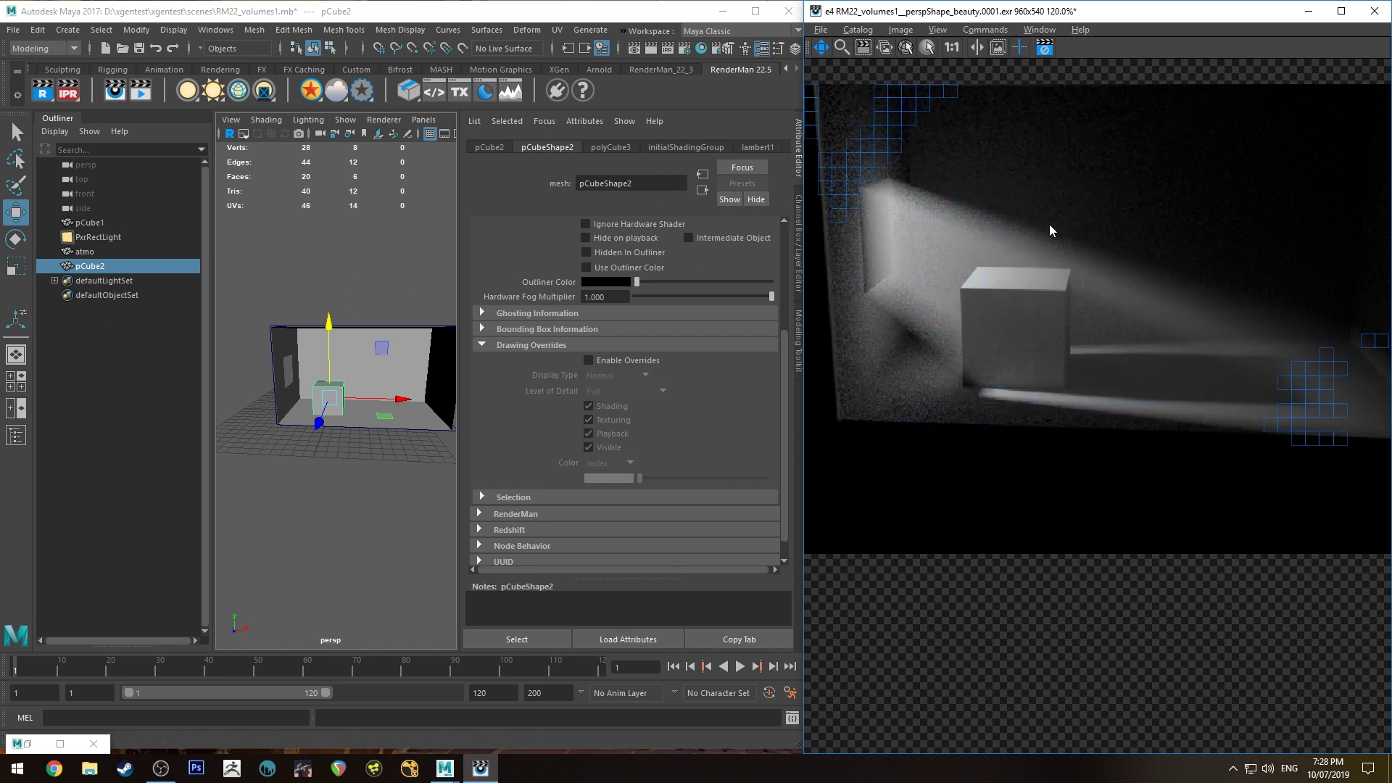
Zoom the viewport in toward the cube inside the room.
scroll(591, 390, "up", 3)
scroll(638, 395, "up", 1)
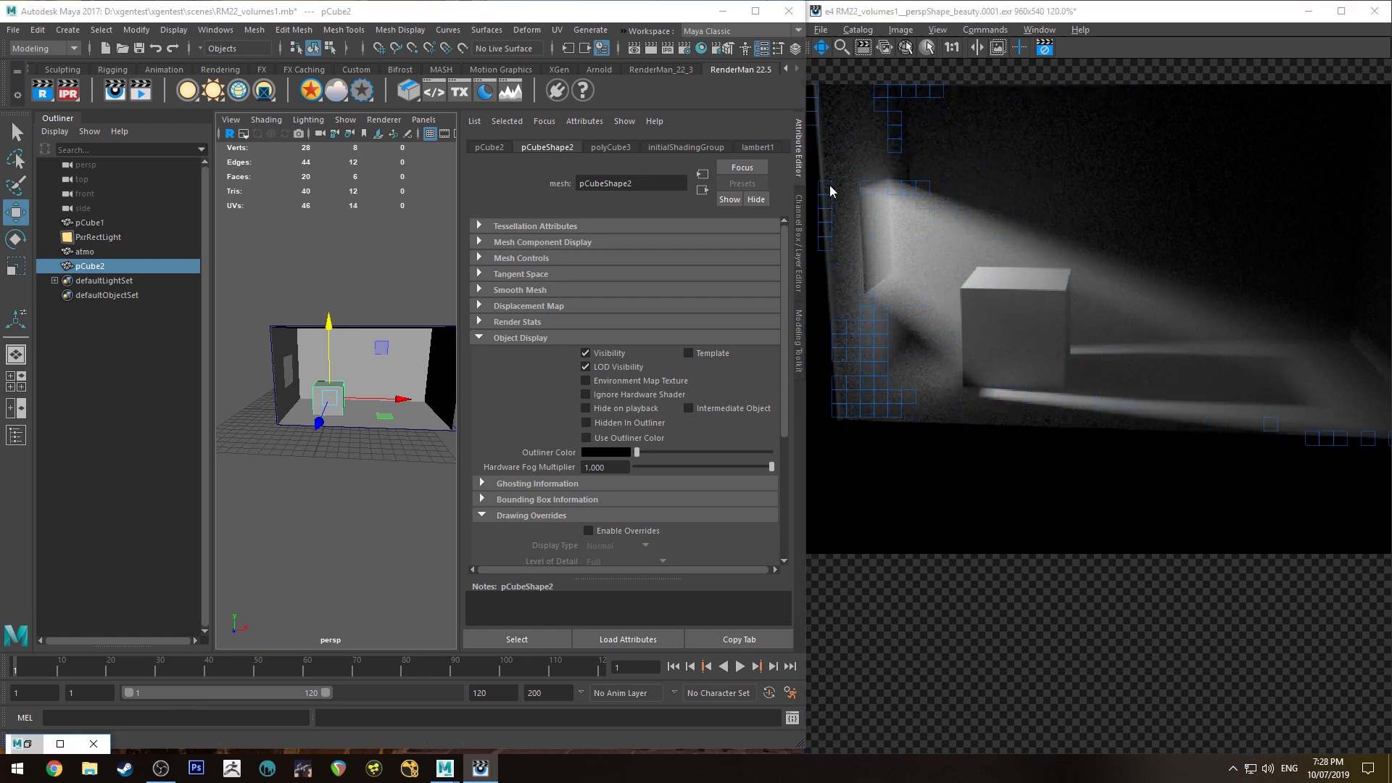
Try PxrVolume1 Density Float values 0.5, 0.1 and 0.01, settling on 0.05.
left_click(589, 392)
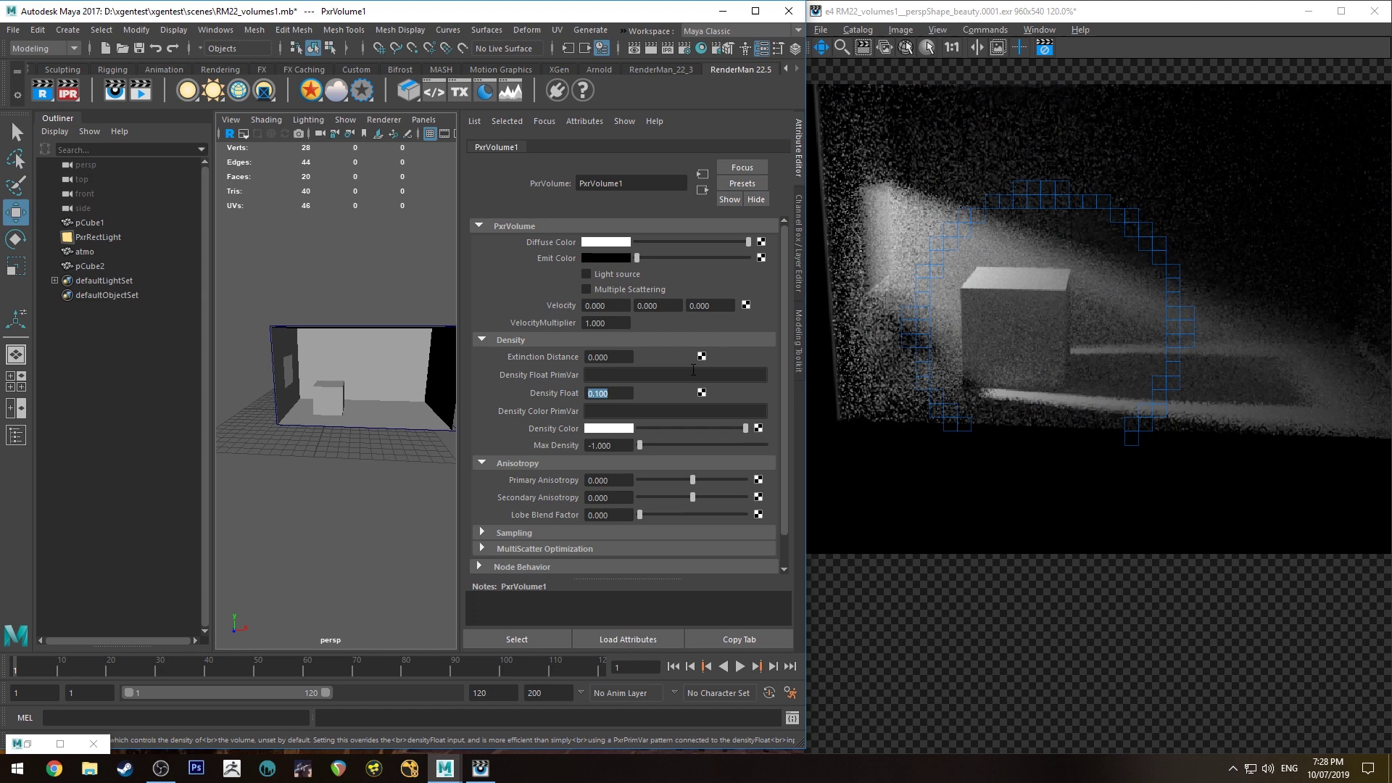
type("0.5")
key("Return")
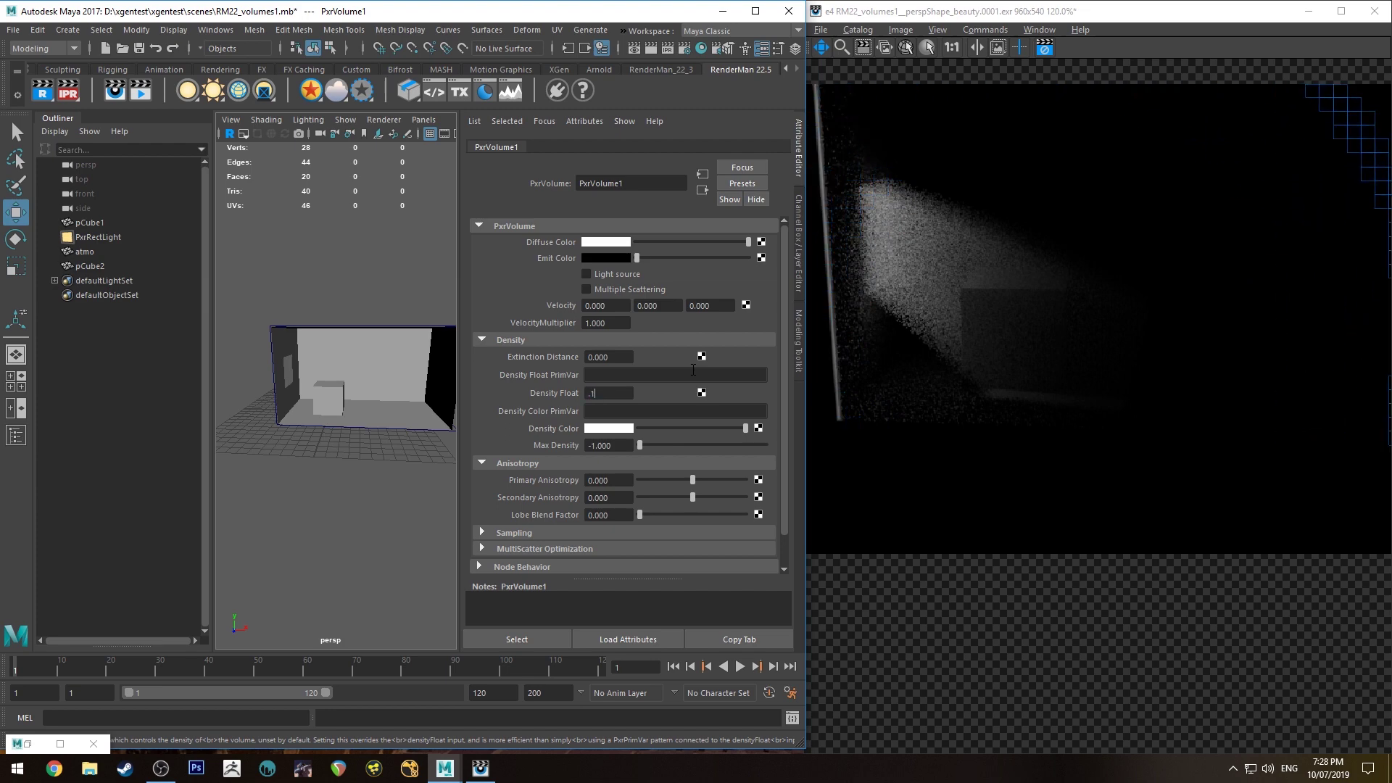
type("0.1")
key("Return")
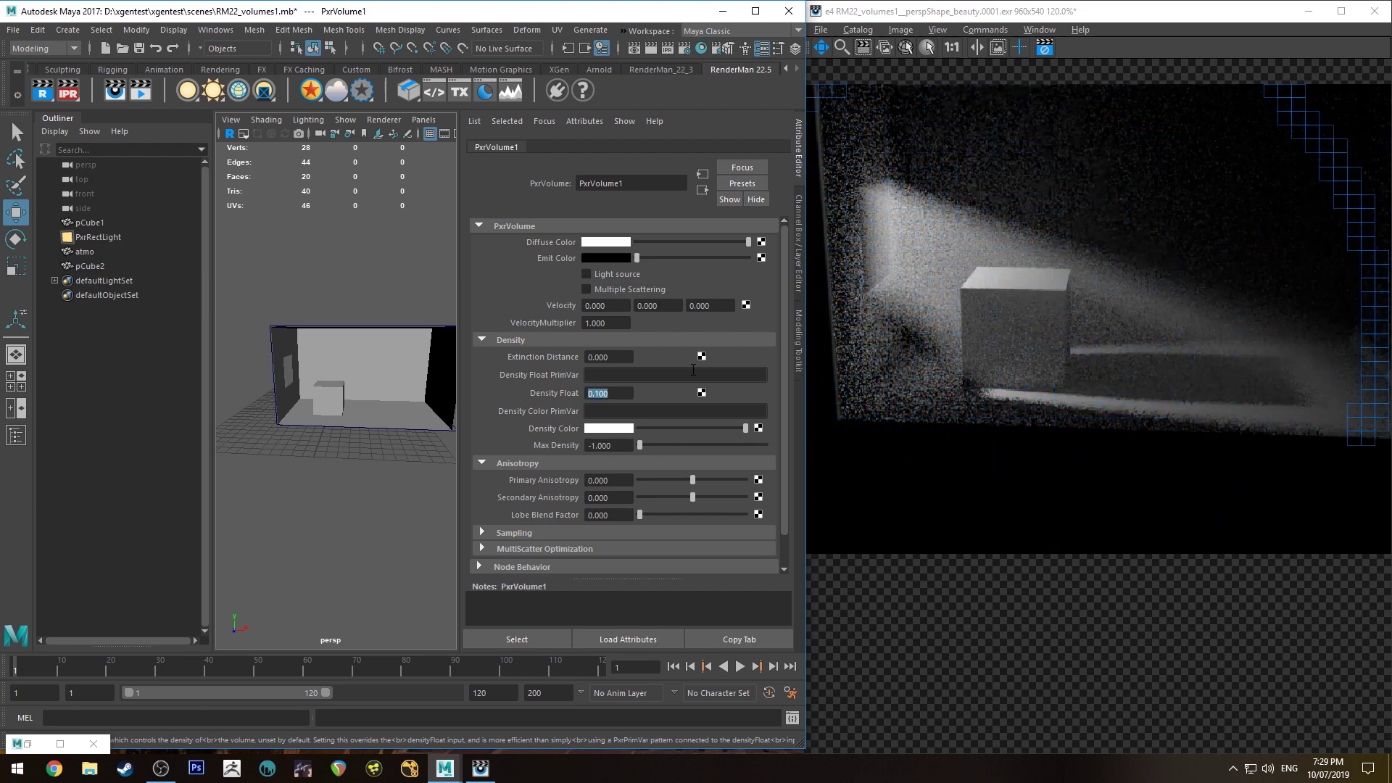
type(".05")
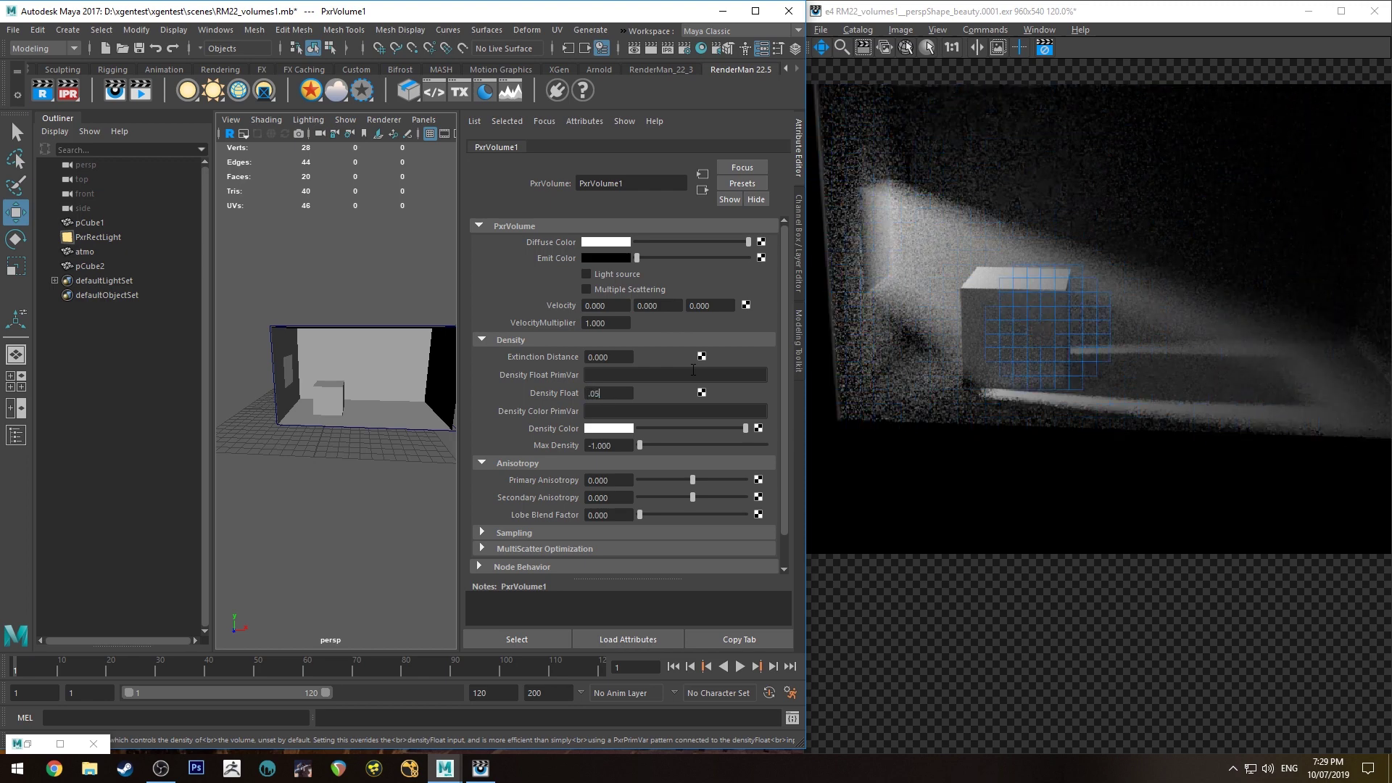
key("BackSpace")
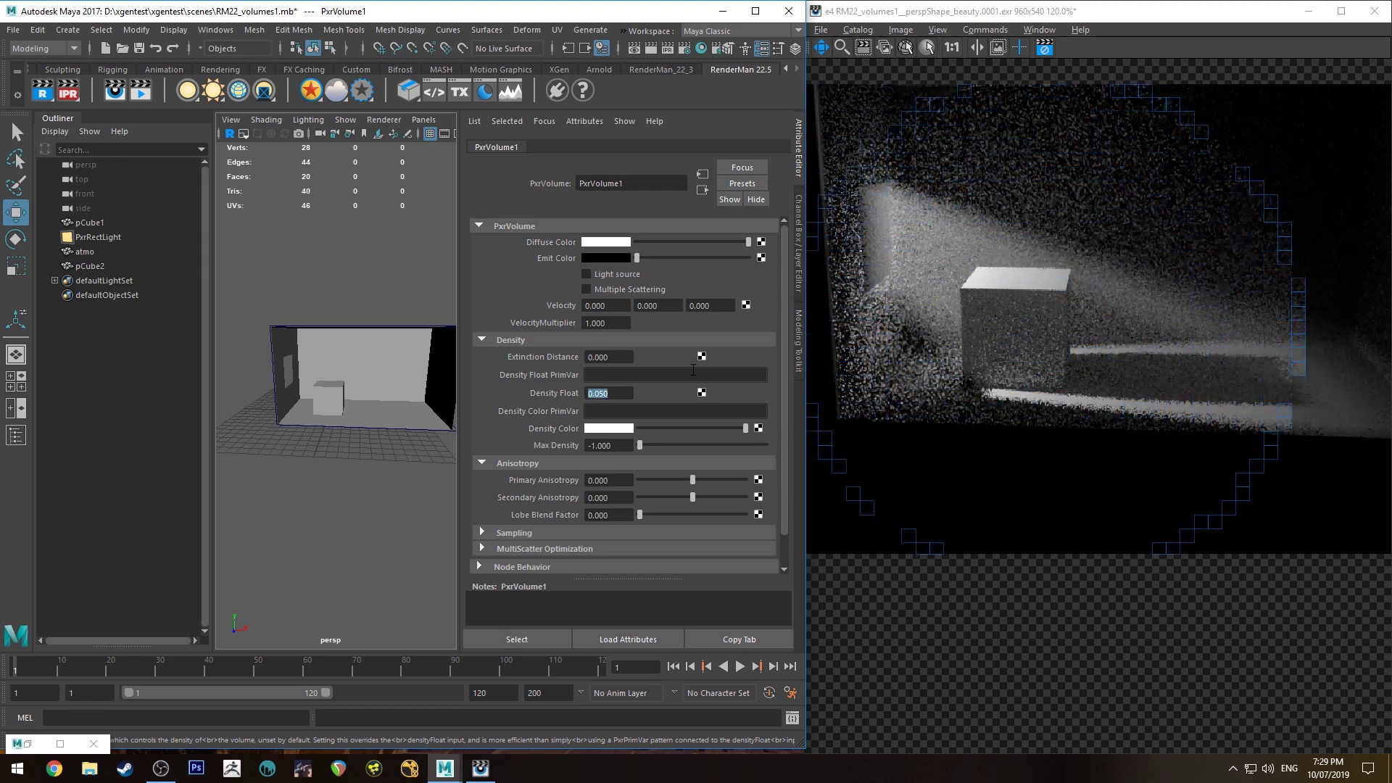
type("1")
key("Return")
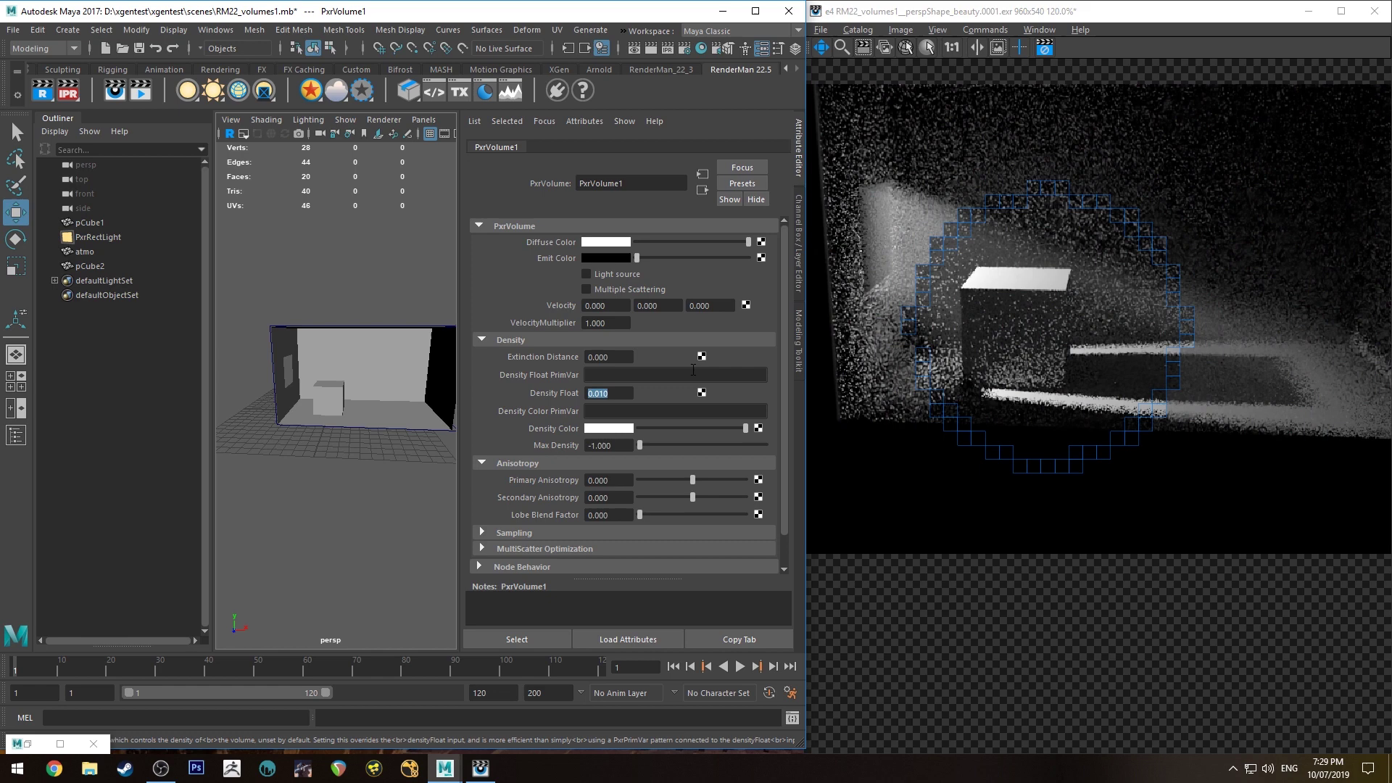
type(".")
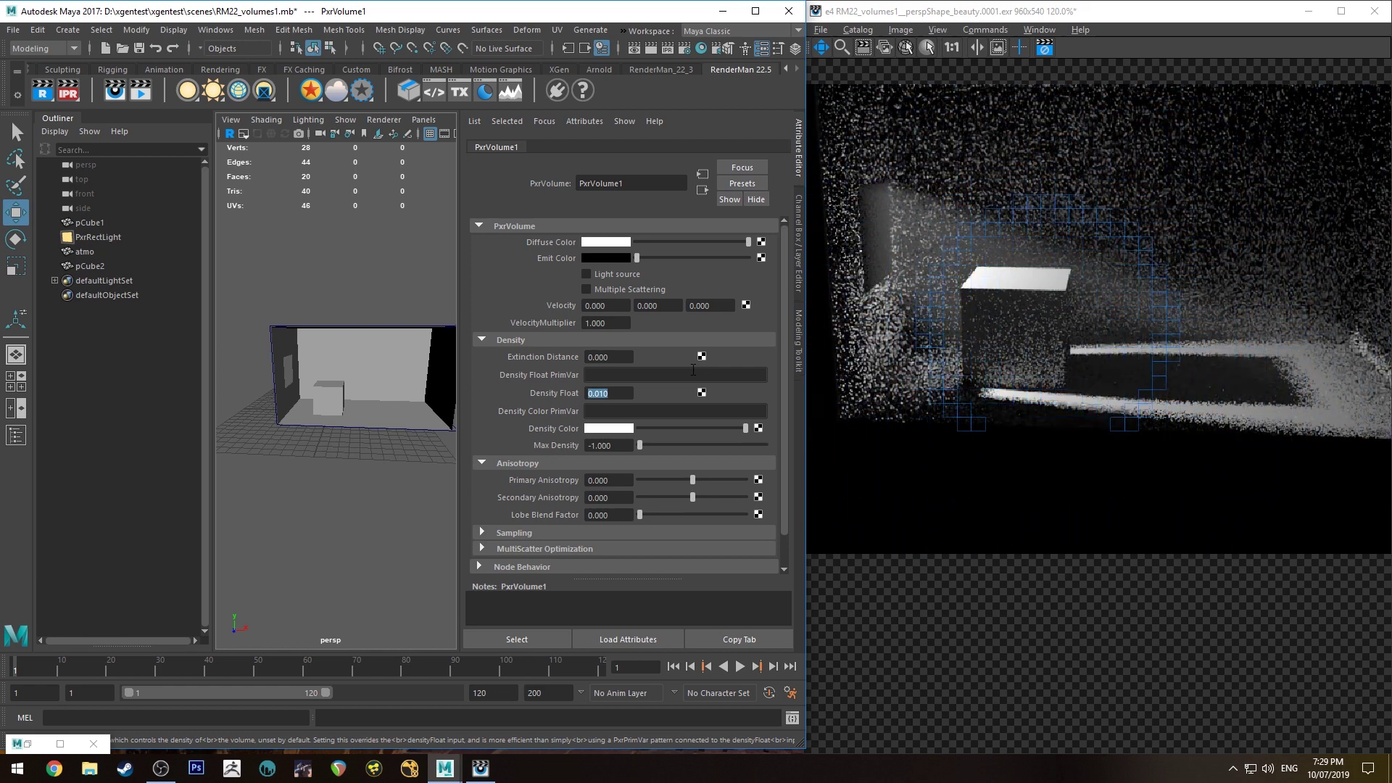
type("05")
key("Return")
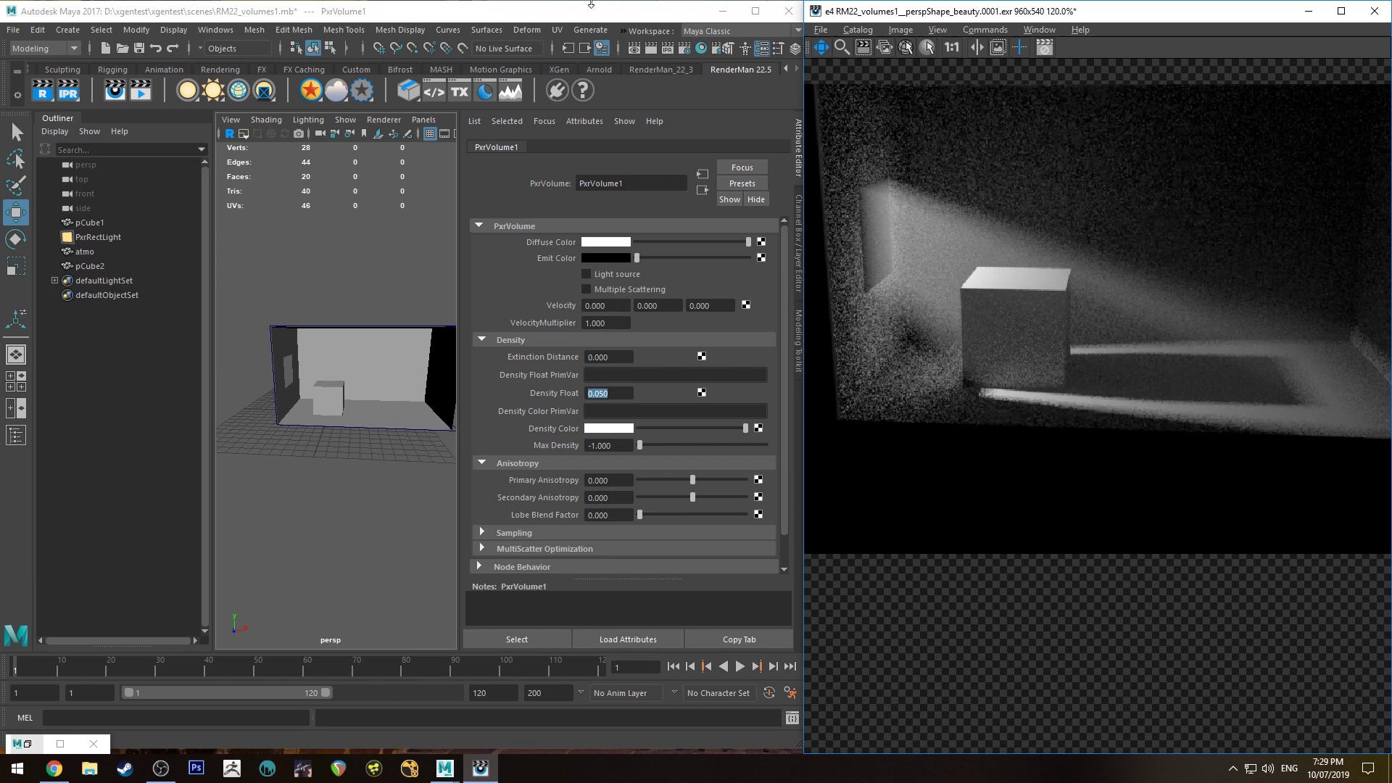
left_click_drag(404, 295, 348, 342, "alt")
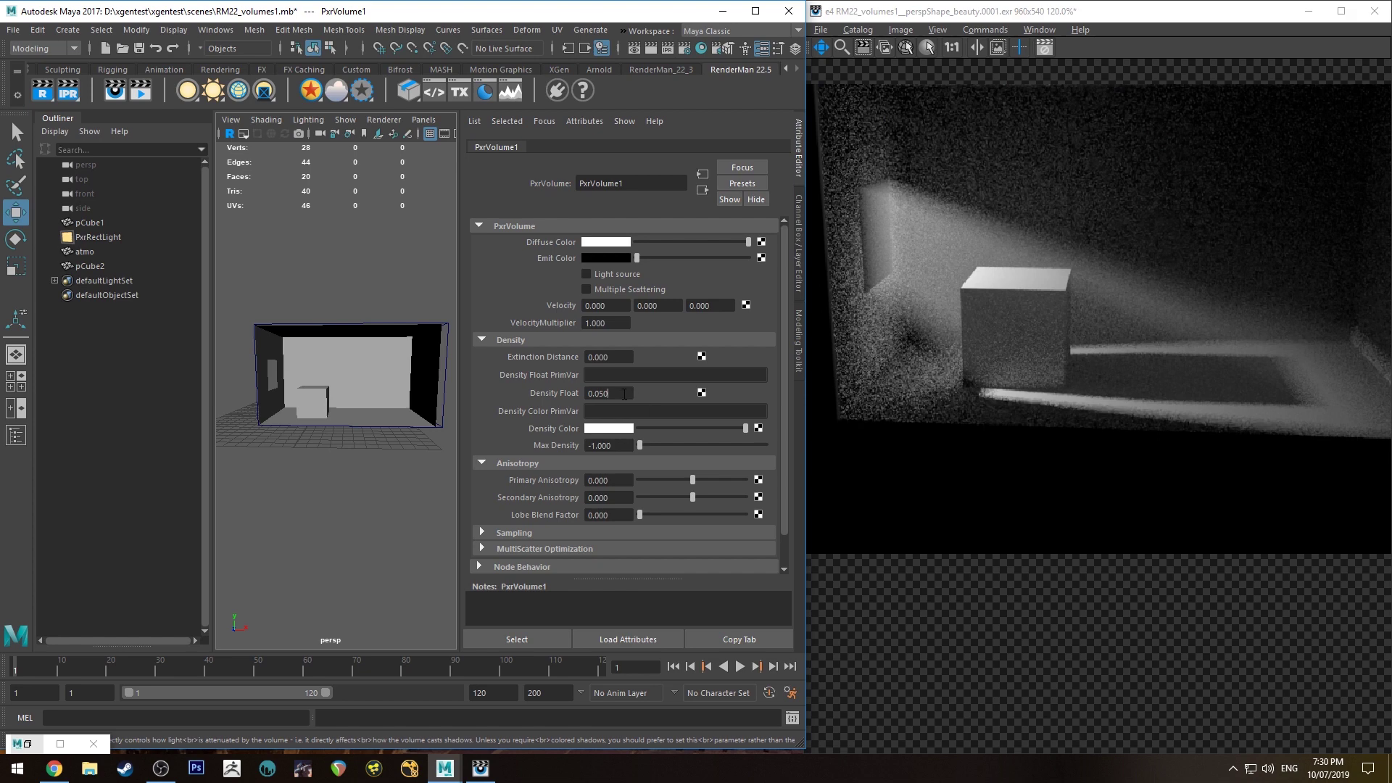
Set PxrVolume1's Diffuse Color to red from the colour history.
key("Return")
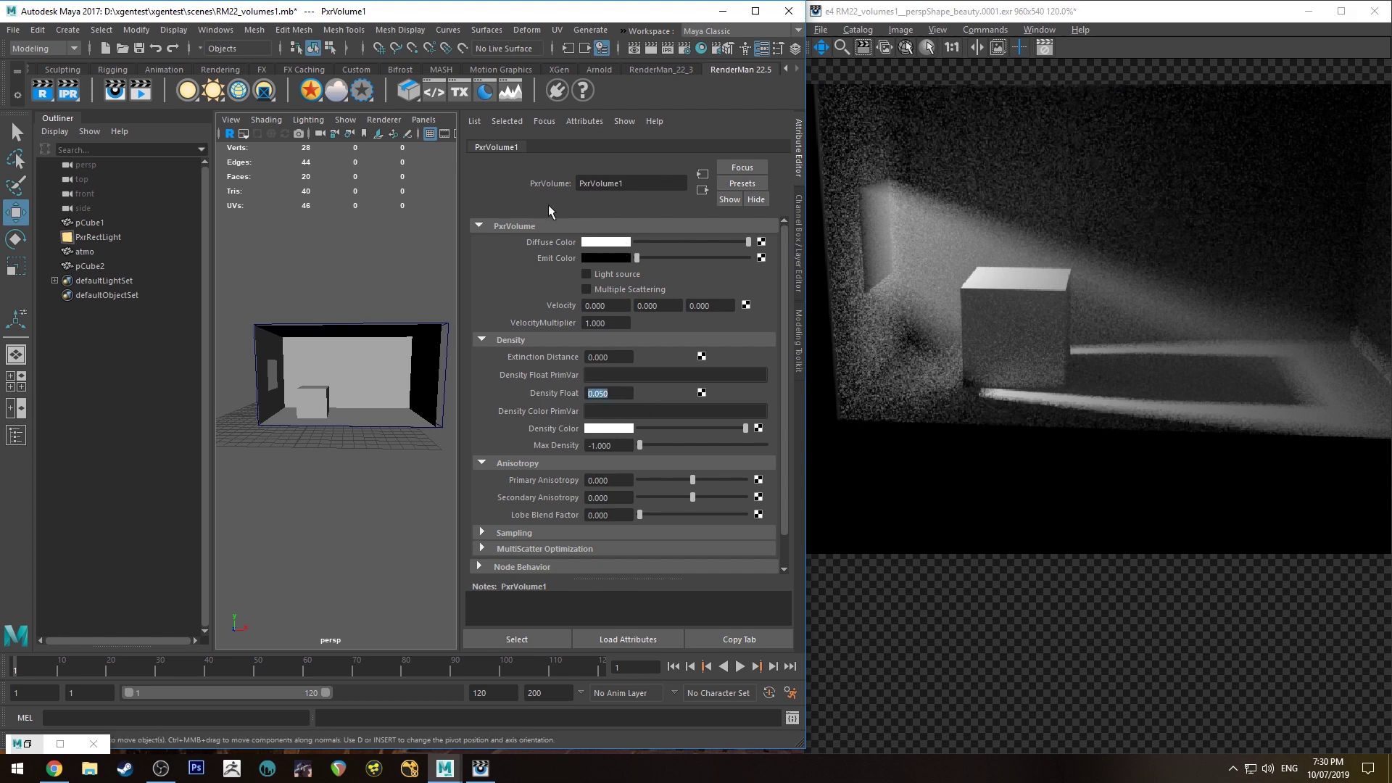
left_click(606, 244)
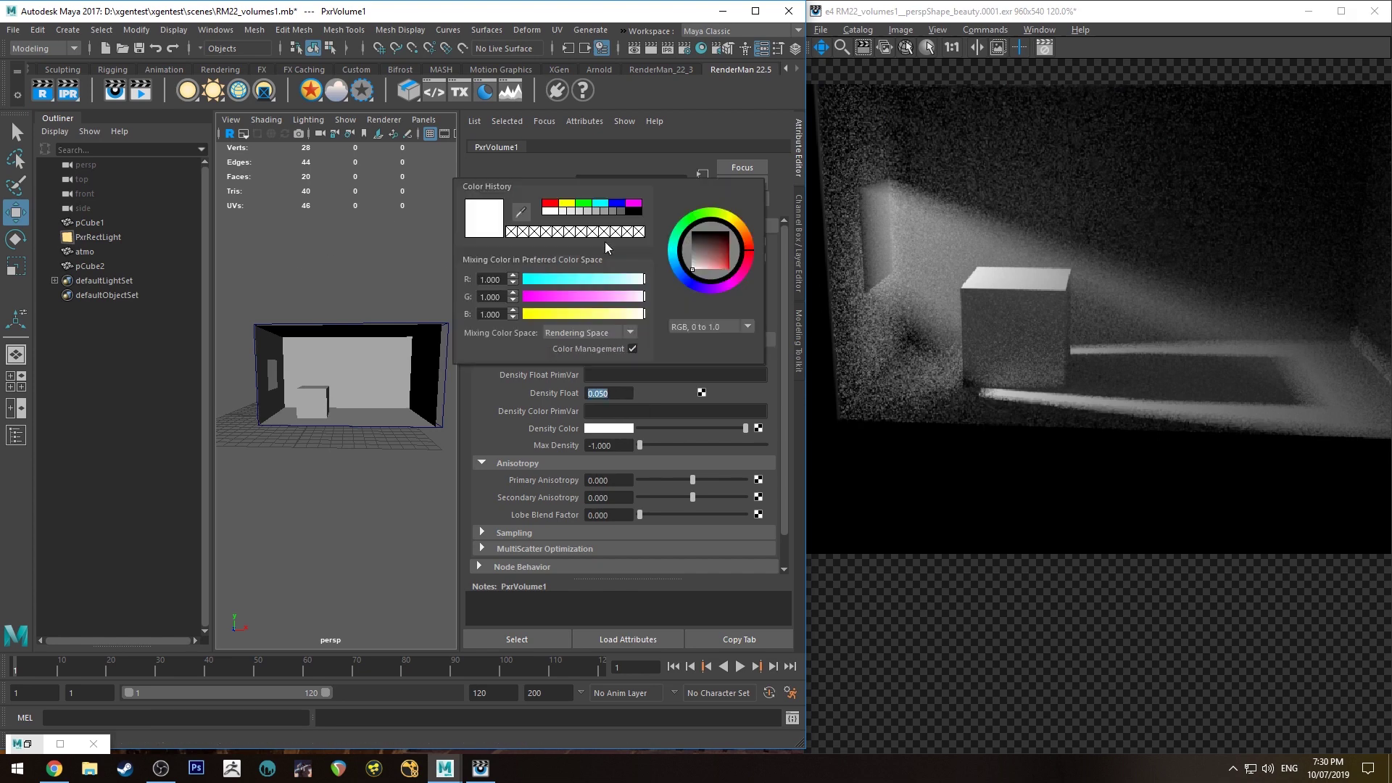
left_click(544, 203)
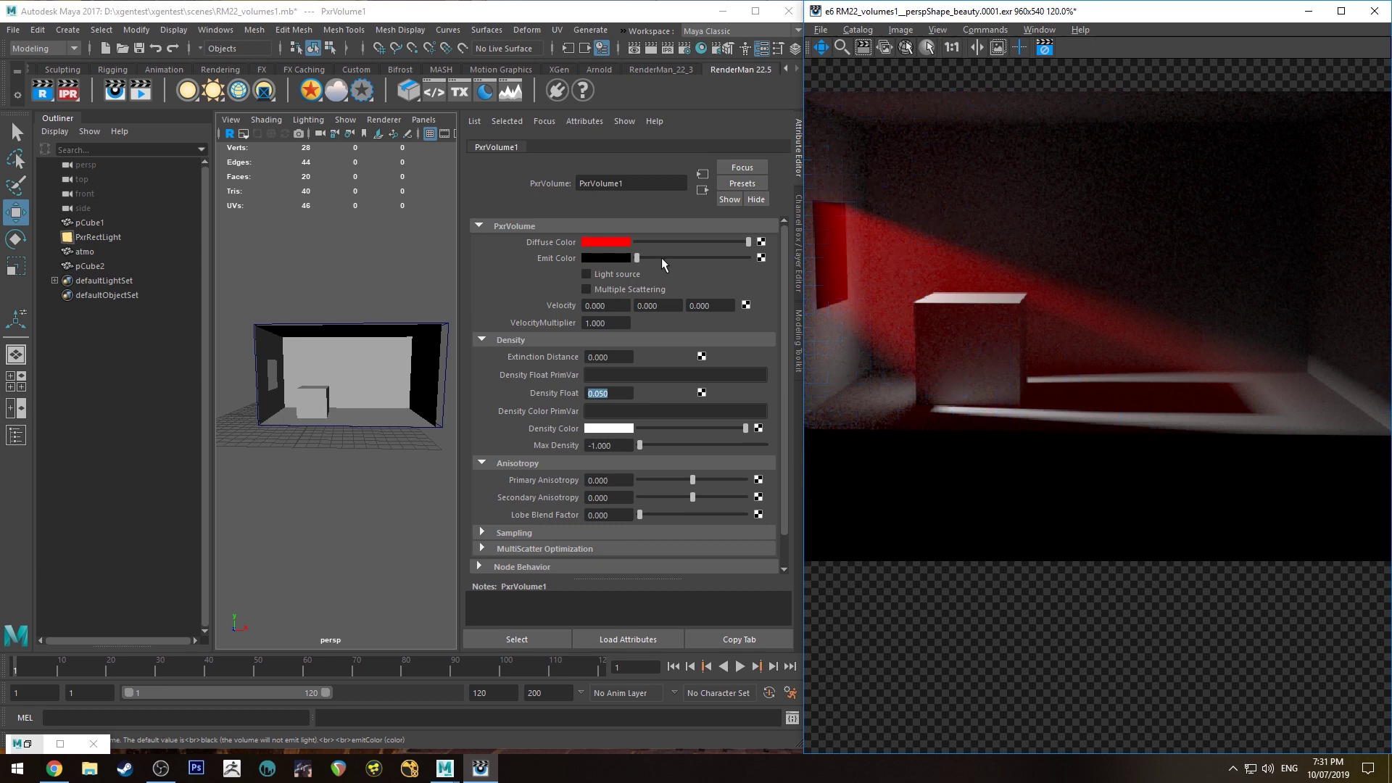
Brighten PxrVolume1's Emit Color and enable Light source.
left_click_drag(661, 258, 674, 256)
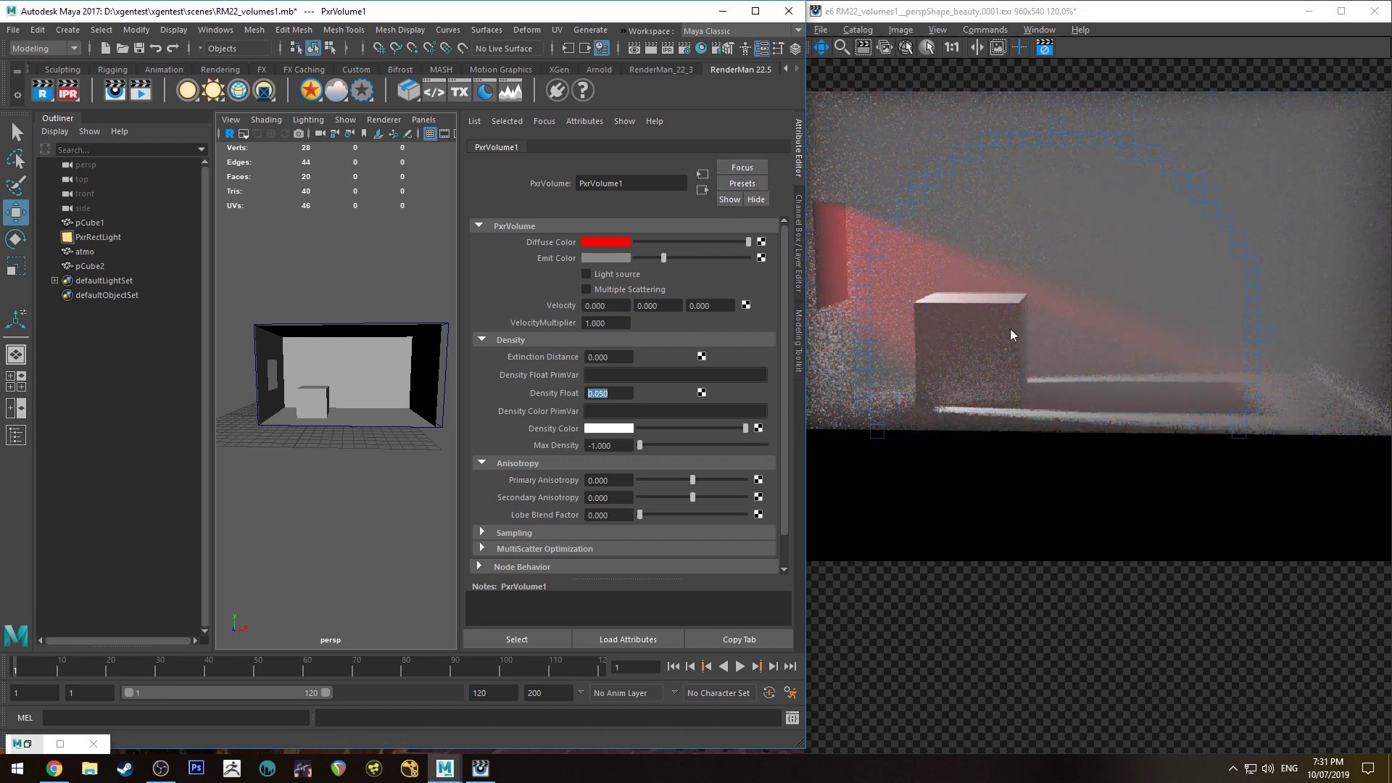
left_click(702, 258)
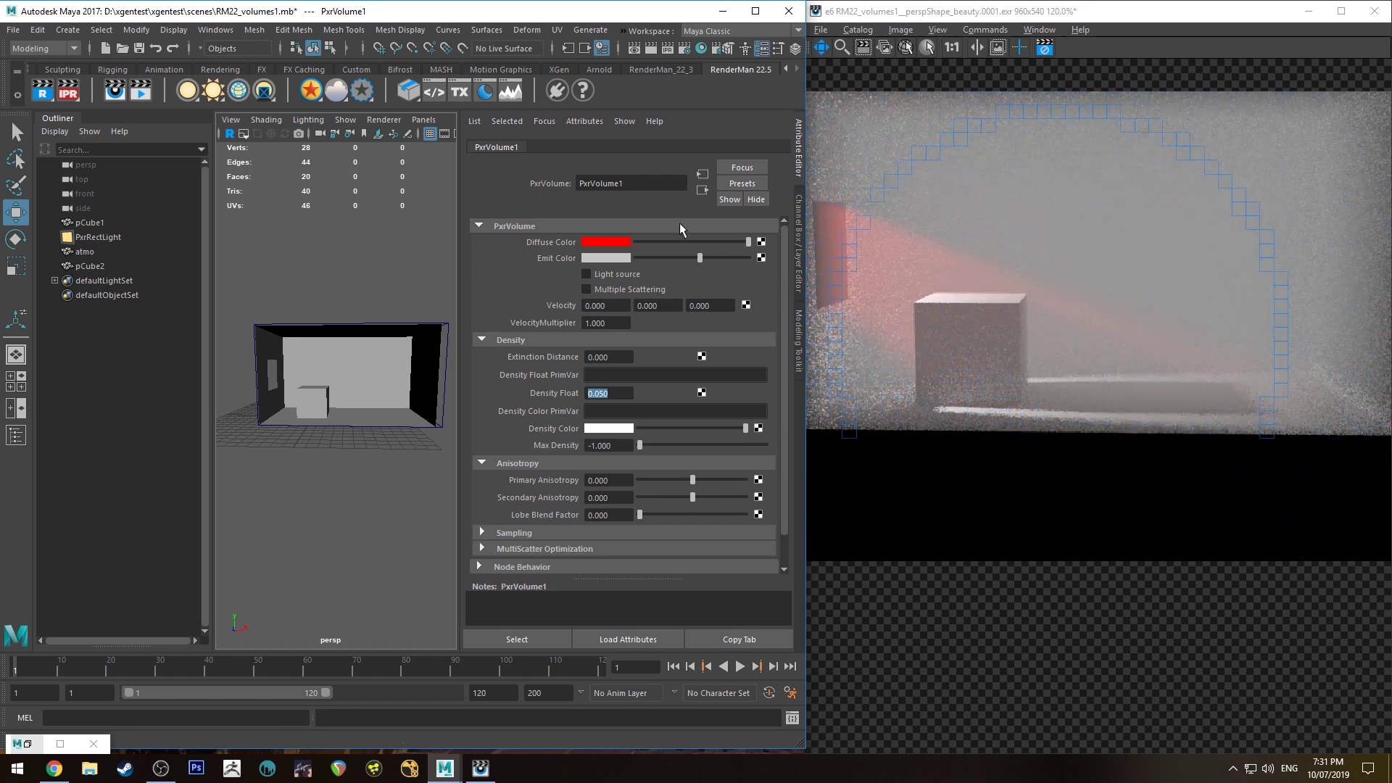
left_click(617, 275)
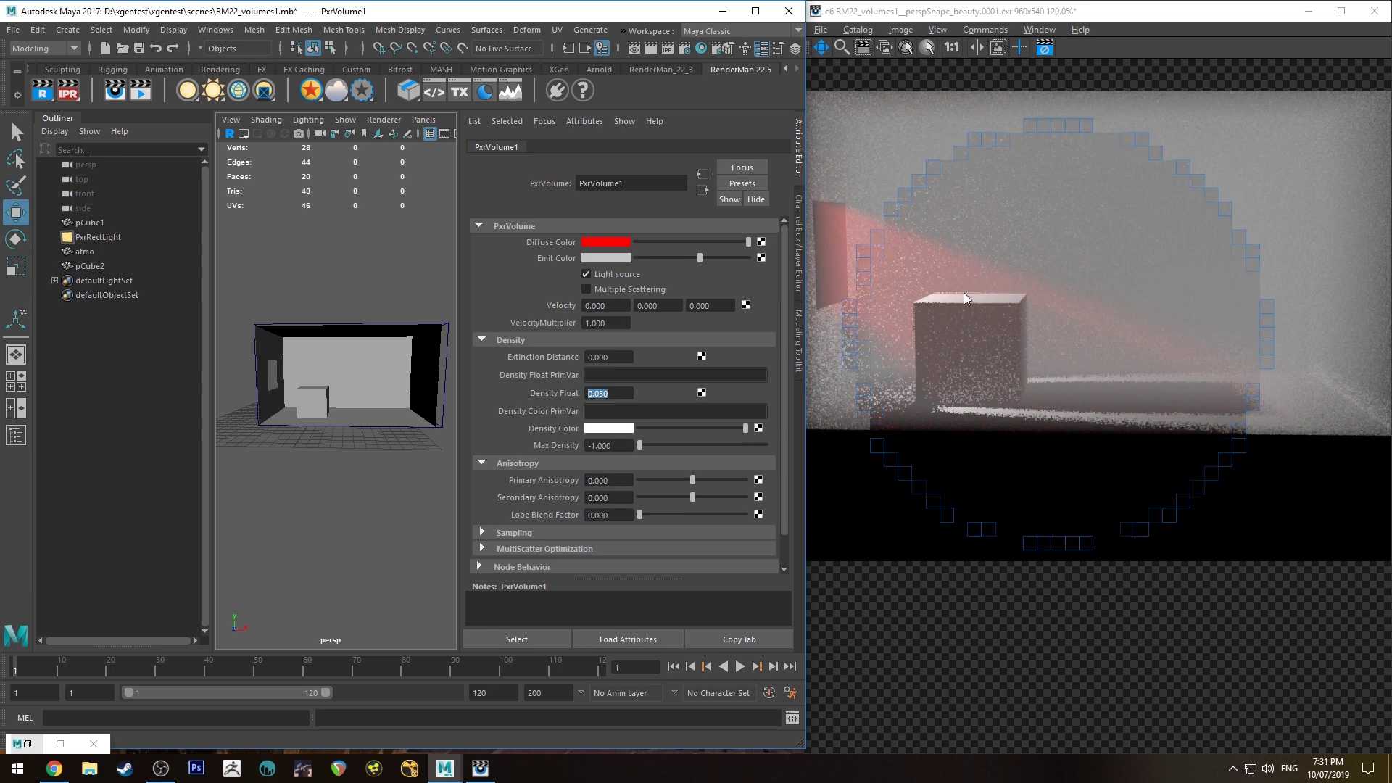
left_click(1036, 184)
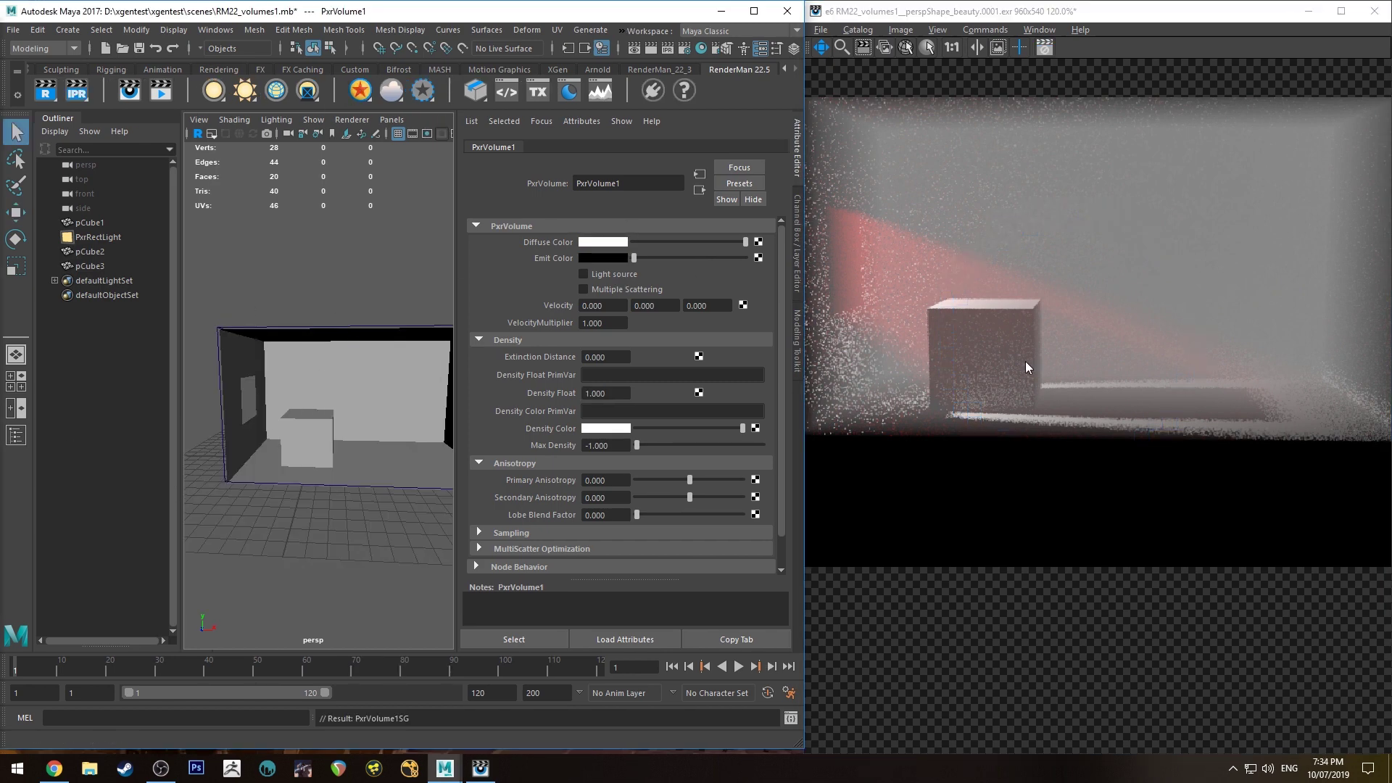
Save the RM22_volumes1 scene and restart the IPR render.
double_click(370, 12)
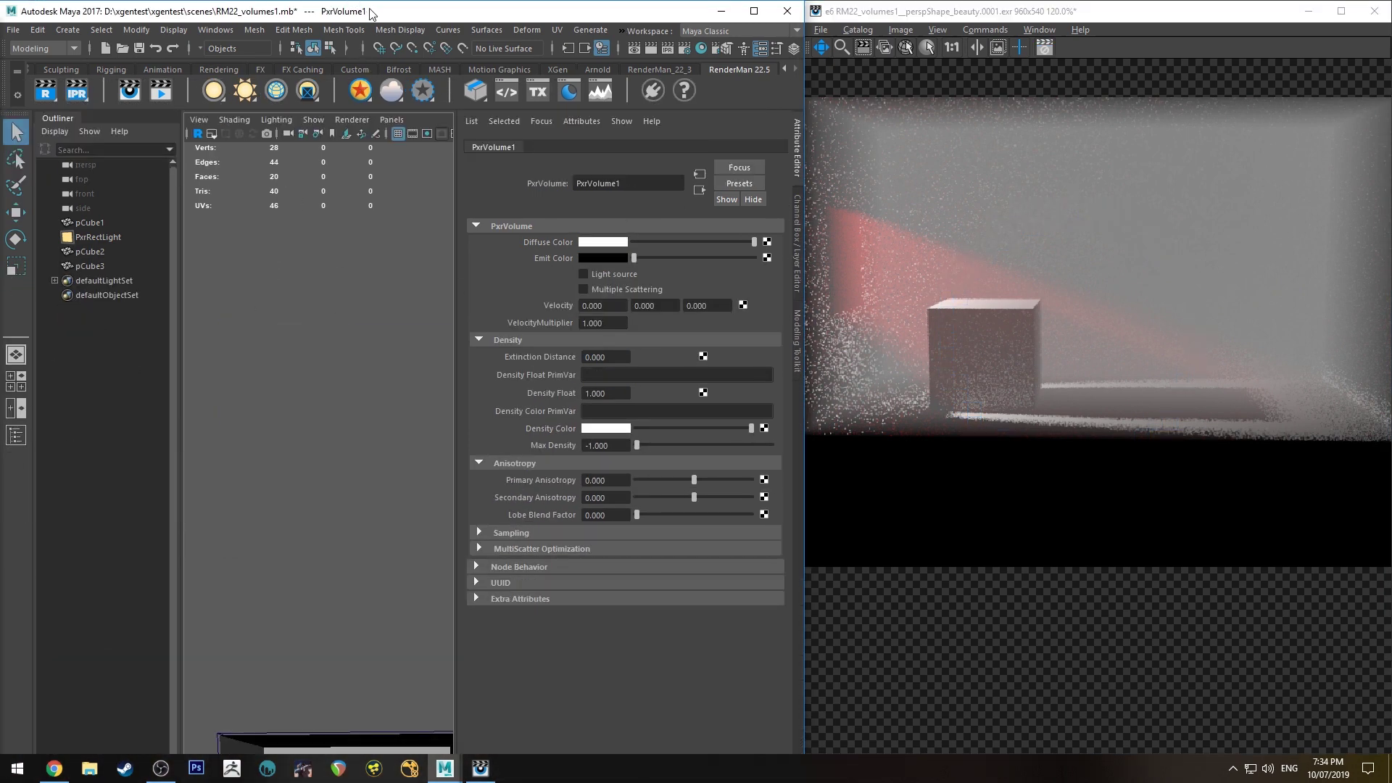
key("ctrl+s")
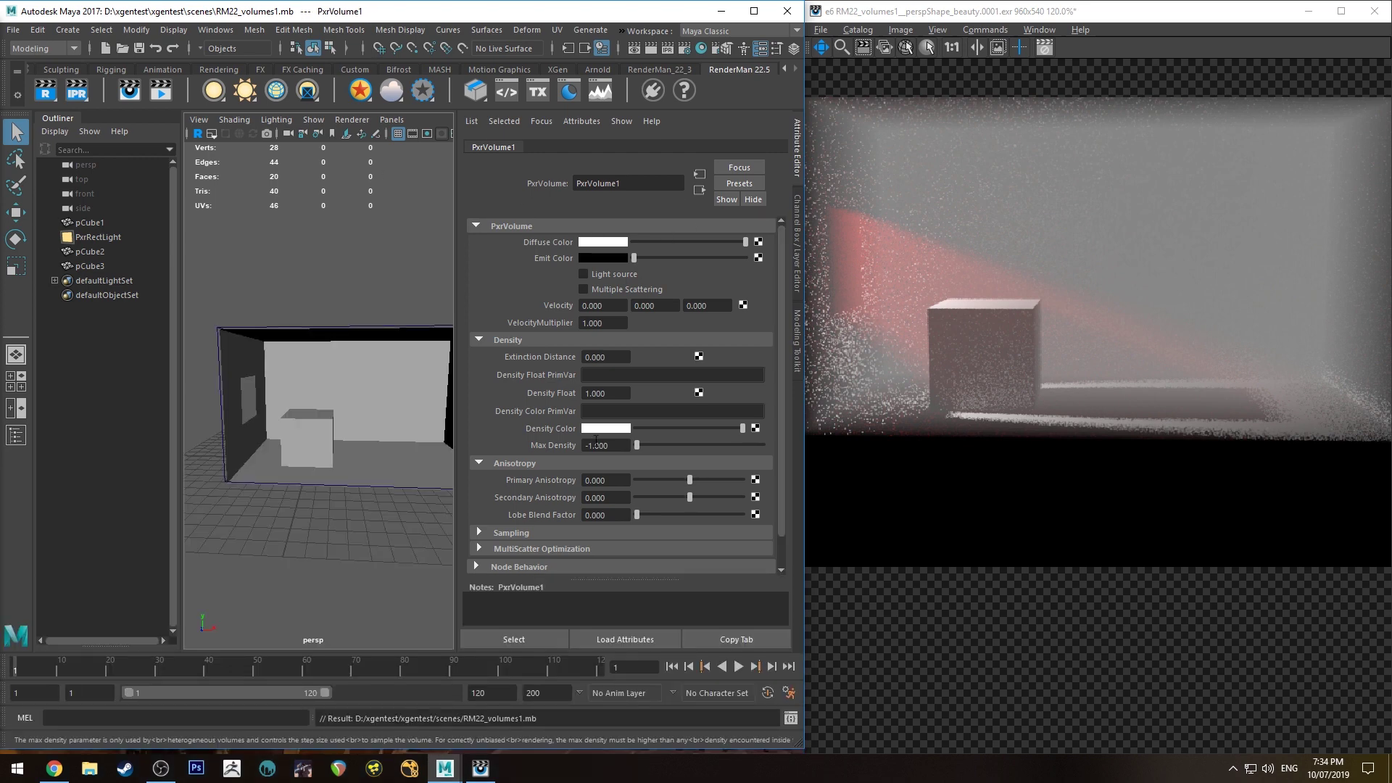
left_click(77, 92)
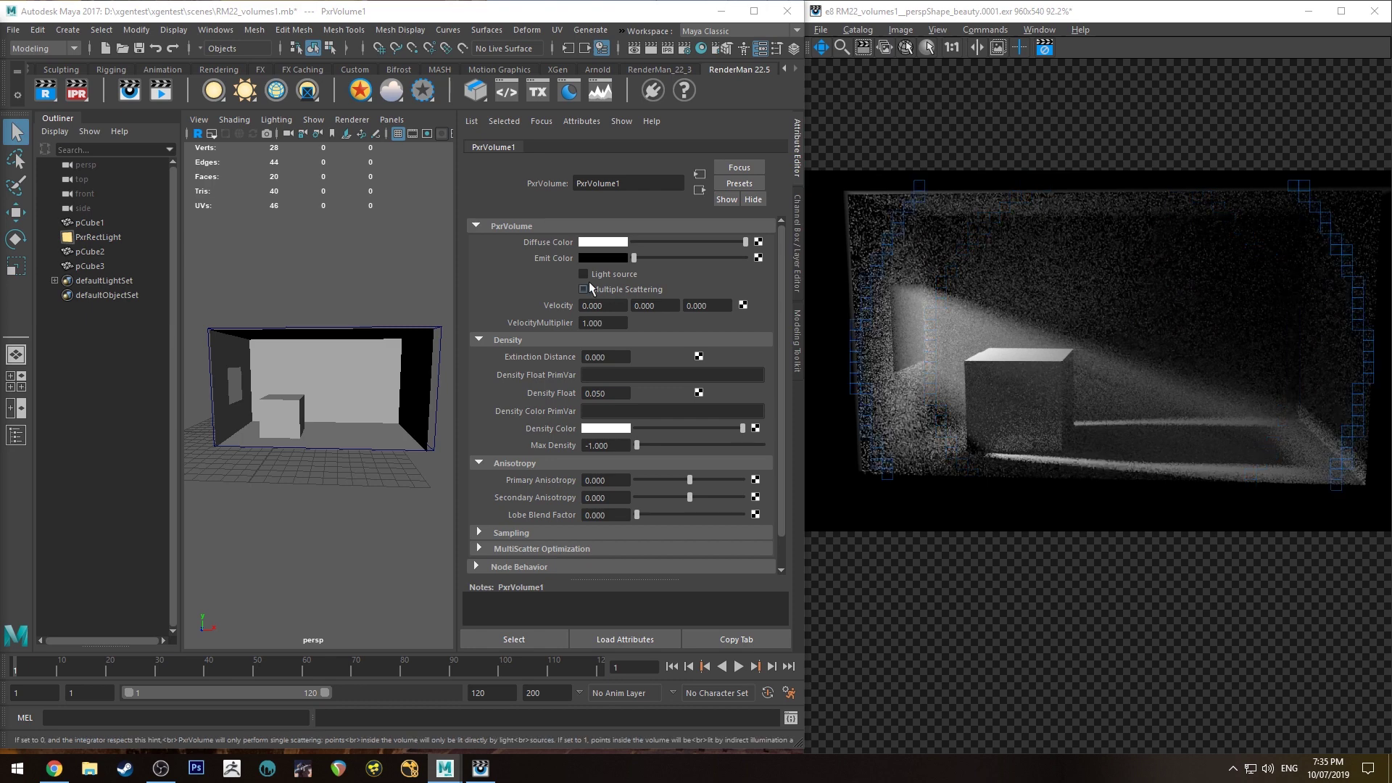
left_click(1044, 47)
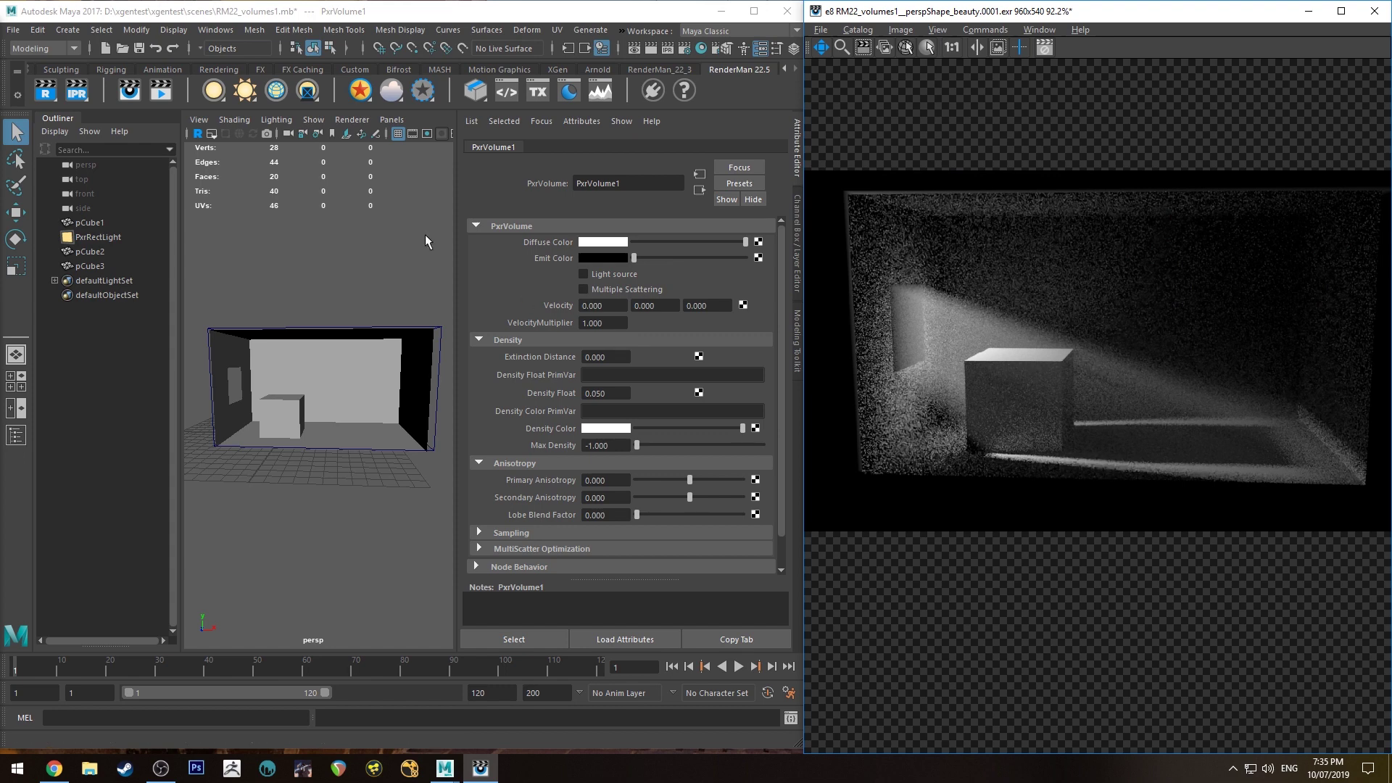
left_click(558, 315)
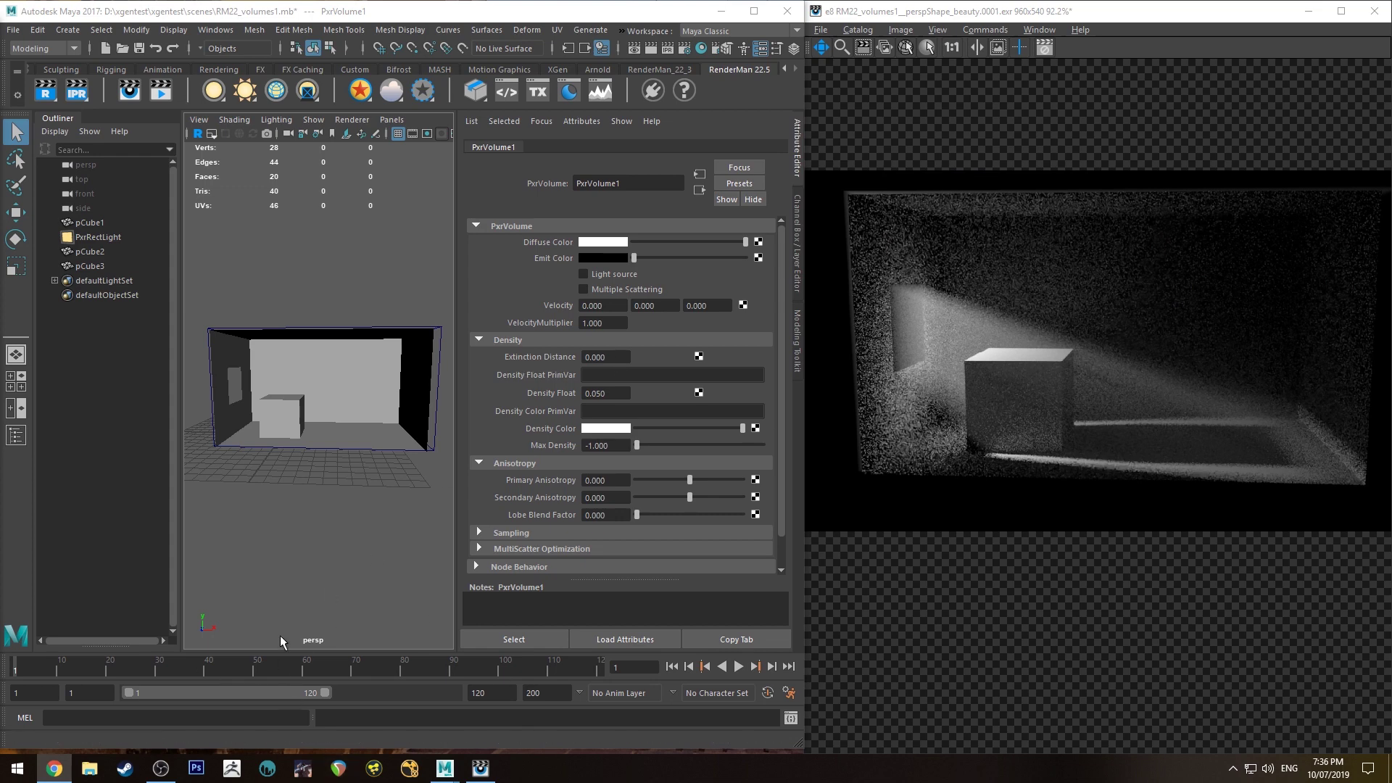
left_click(442, 327)
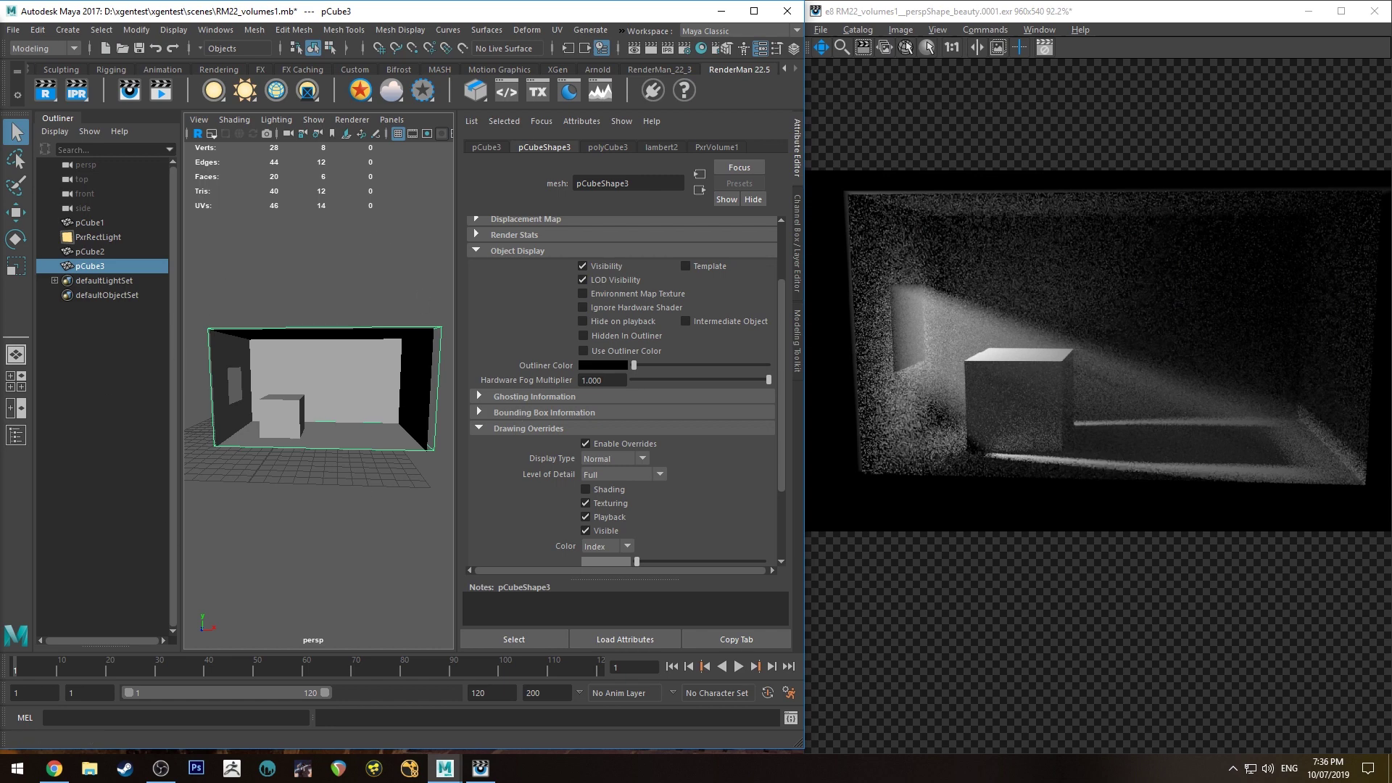
left_click(716, 148)
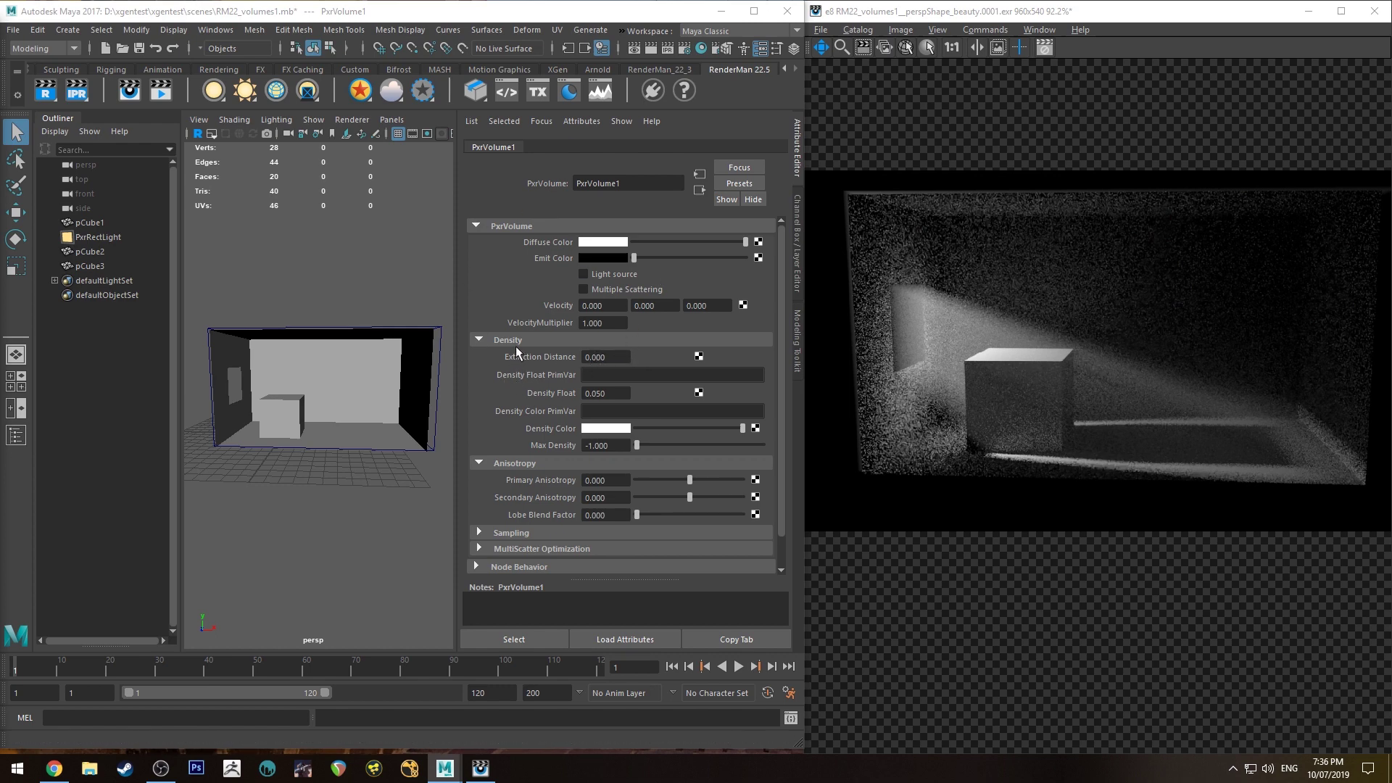
Restart the IPR and darken the fog's Density Color from grey down to black.
scroll(516, 345, "down", 1)
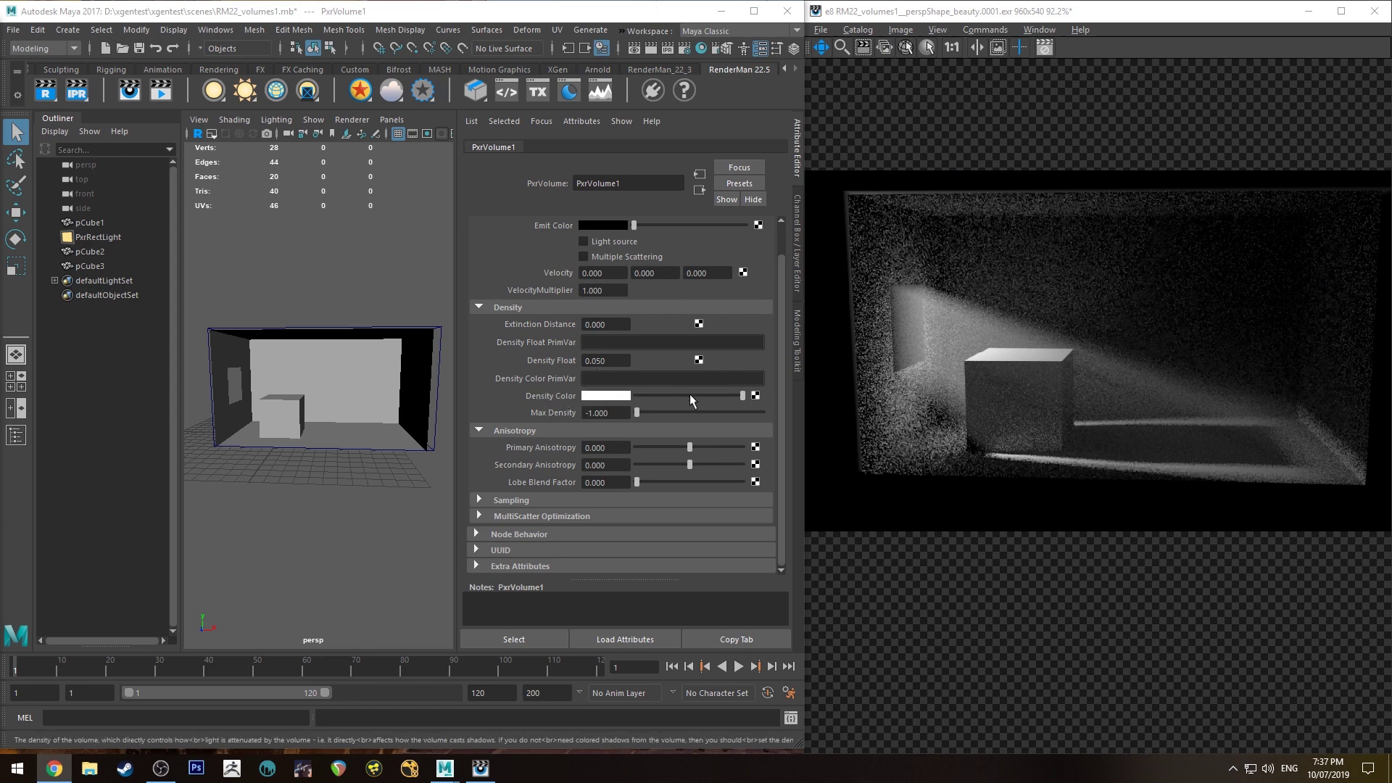
left_click(91, 89)
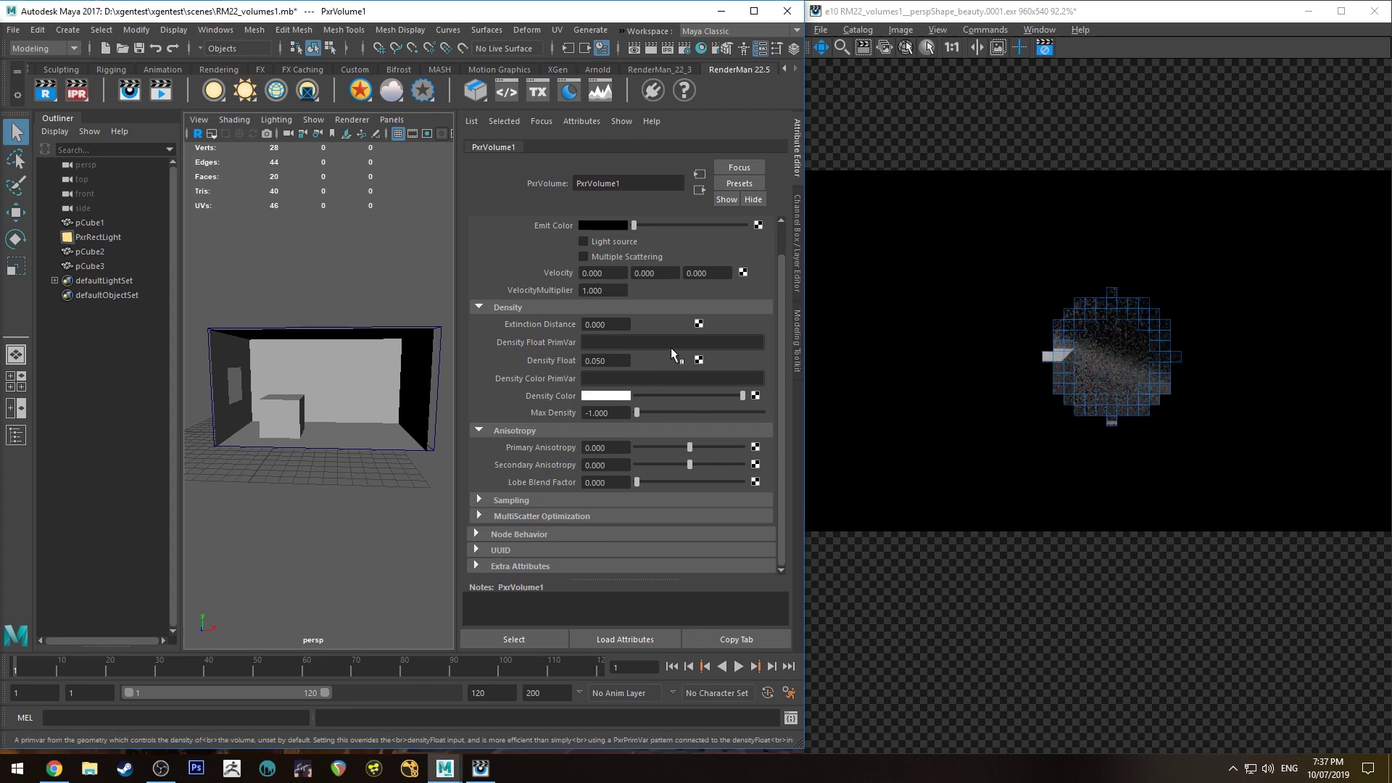
left_click(659, 396)
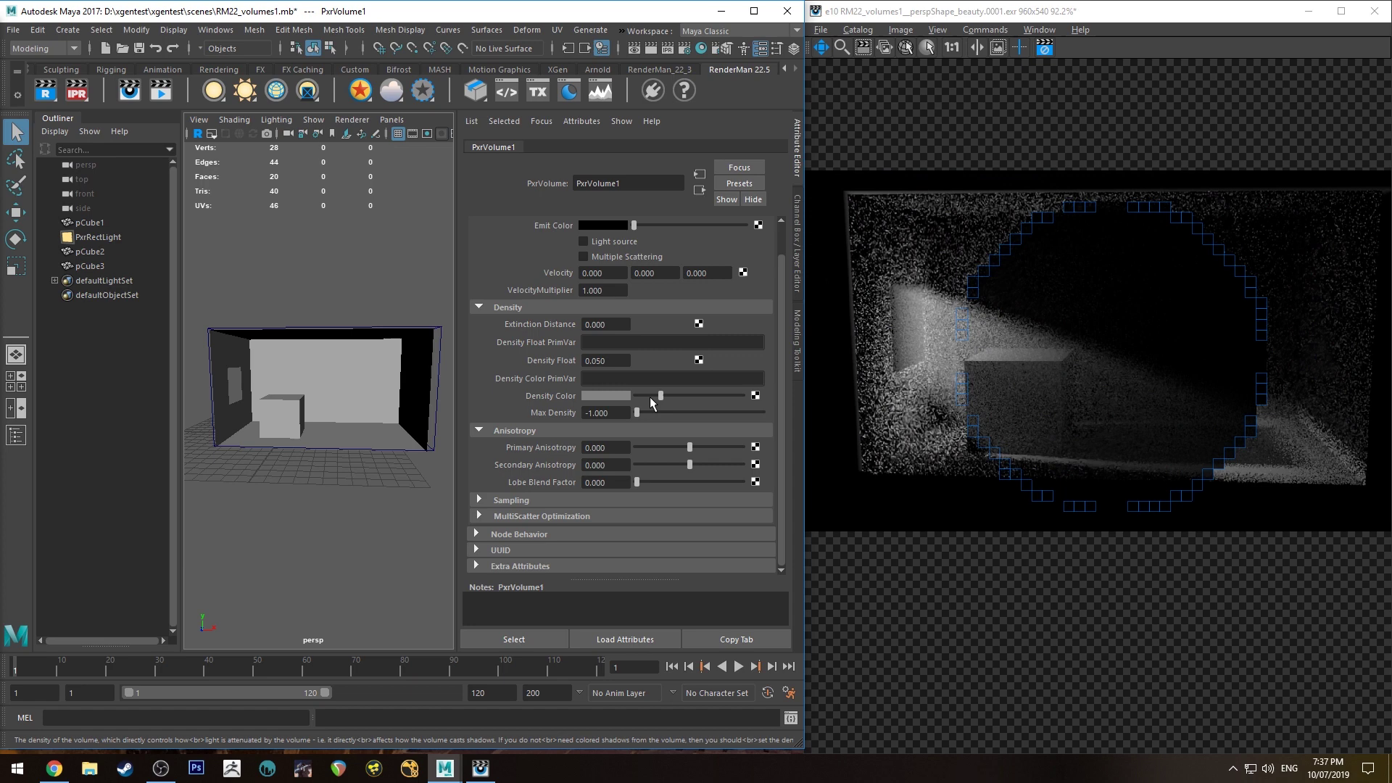
left_click(650, 397)
left_click_drag(650, 397, 642, 397)
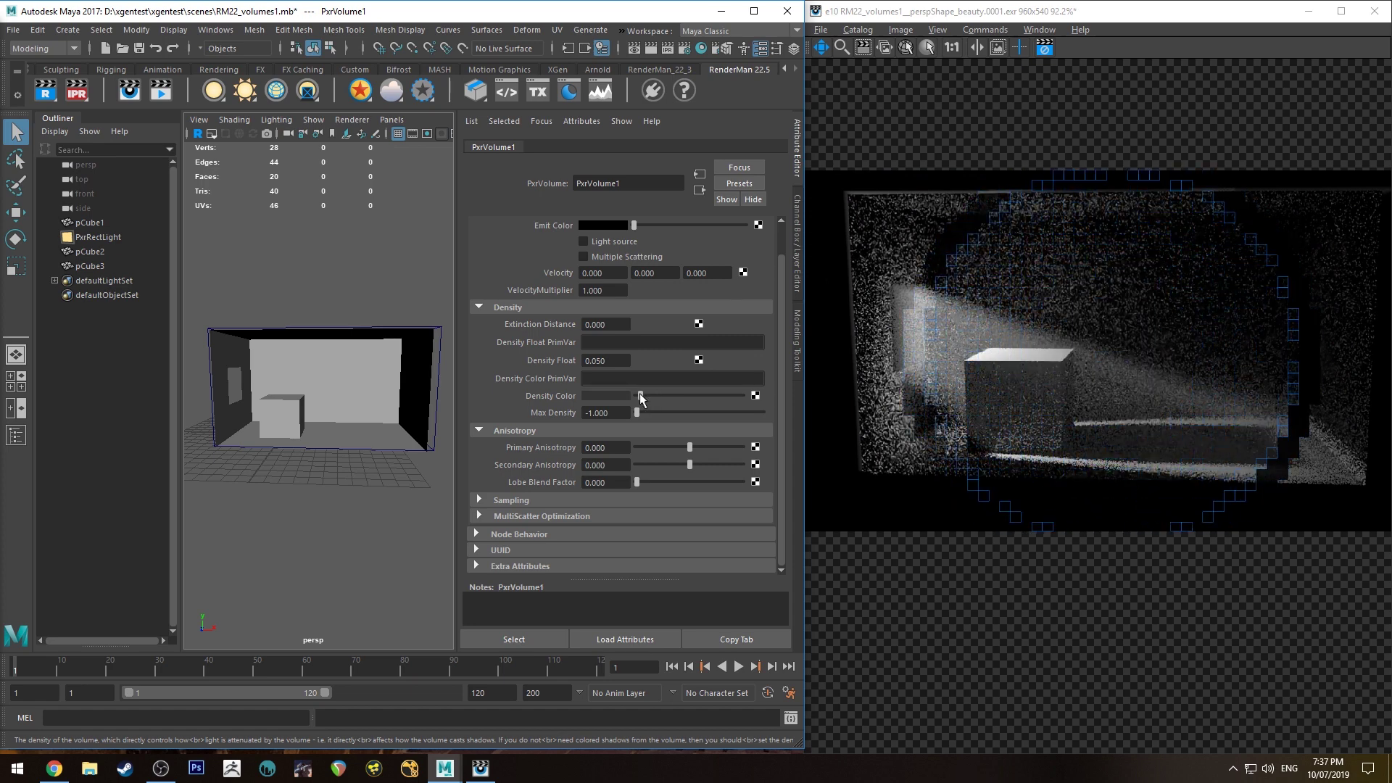
left_click_drag(640, 398, 625, 397)
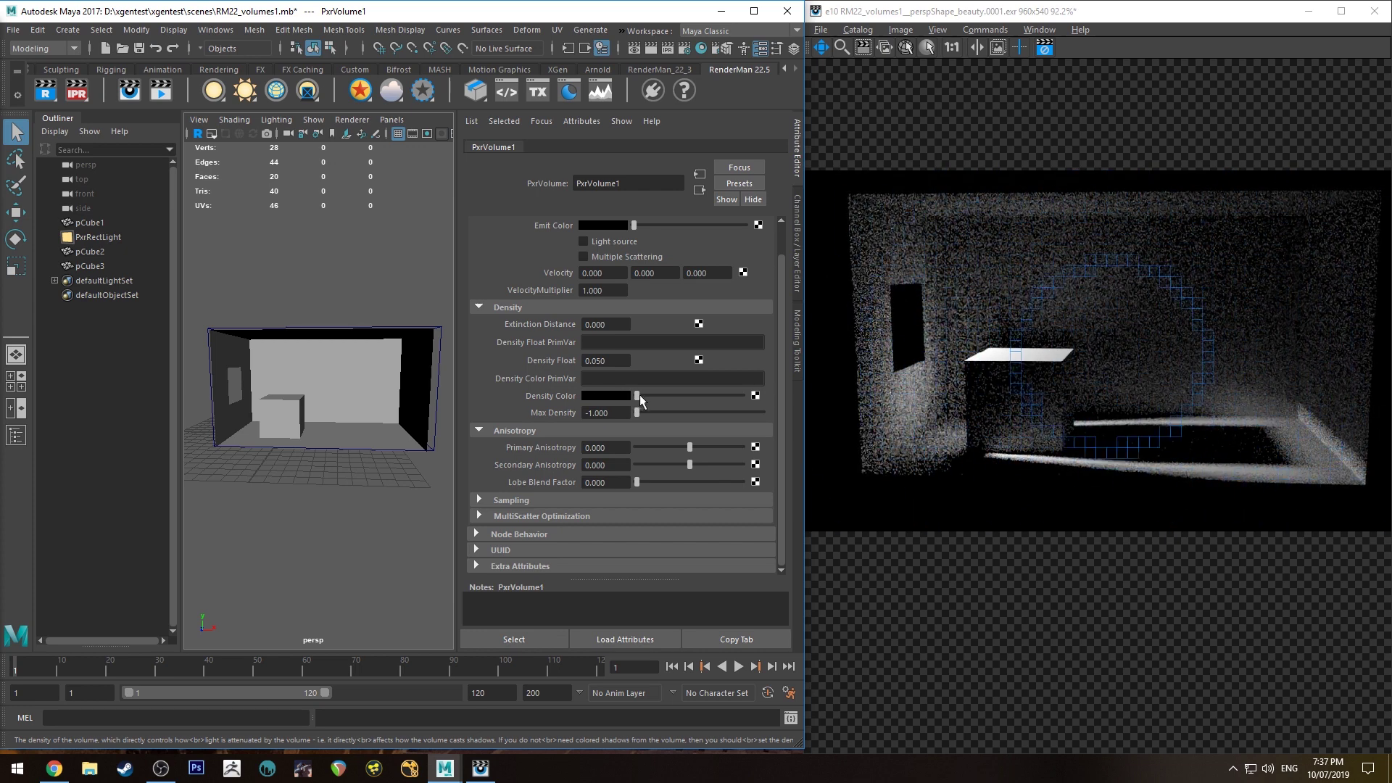
Raise Density Color back to white, check the fresh render, then minimize the render view.
left_click_drag(640, 398, 746, 395)
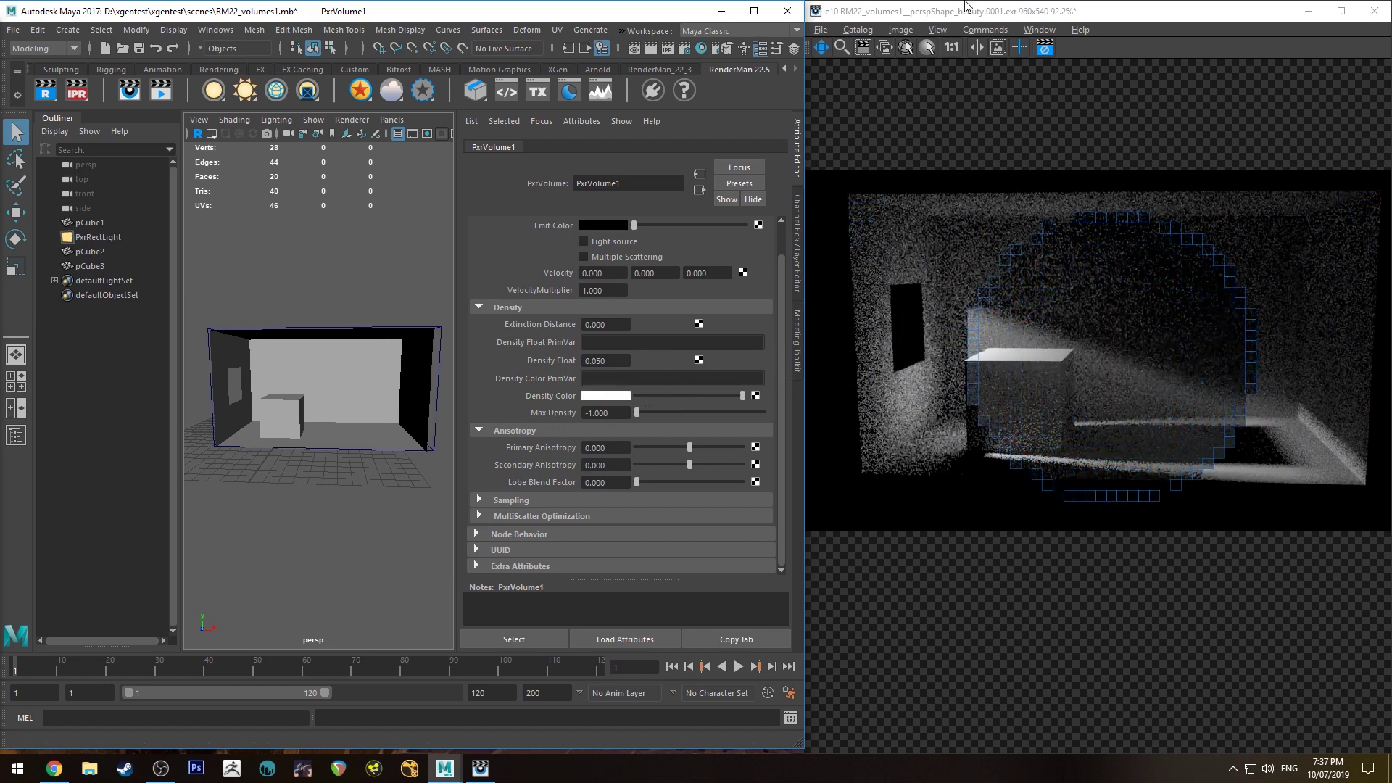
left_click(1046, 49)
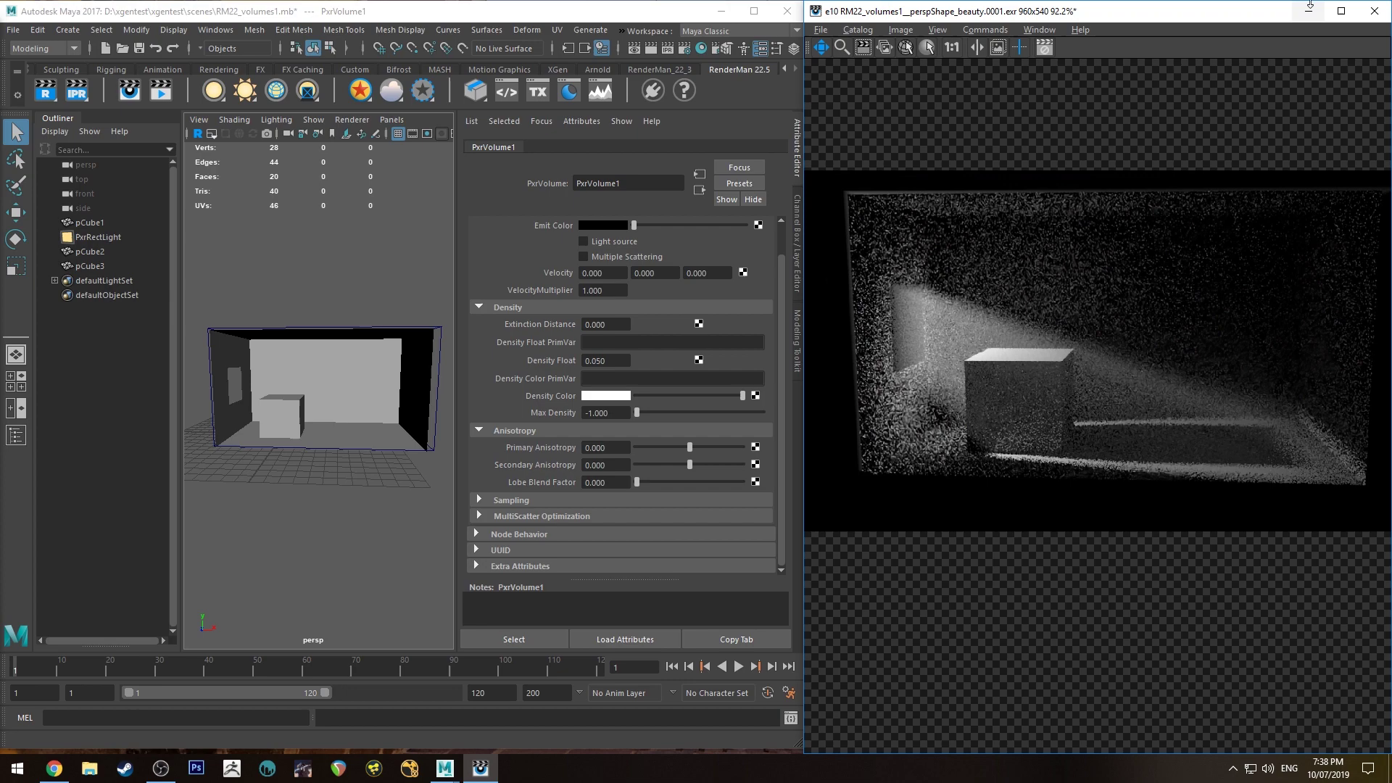
left_click(1308, 10)
Maximize Maya and dismiss the PxrVolume shelf icon's volume options menu without creating anything.
left_click(755, 11)
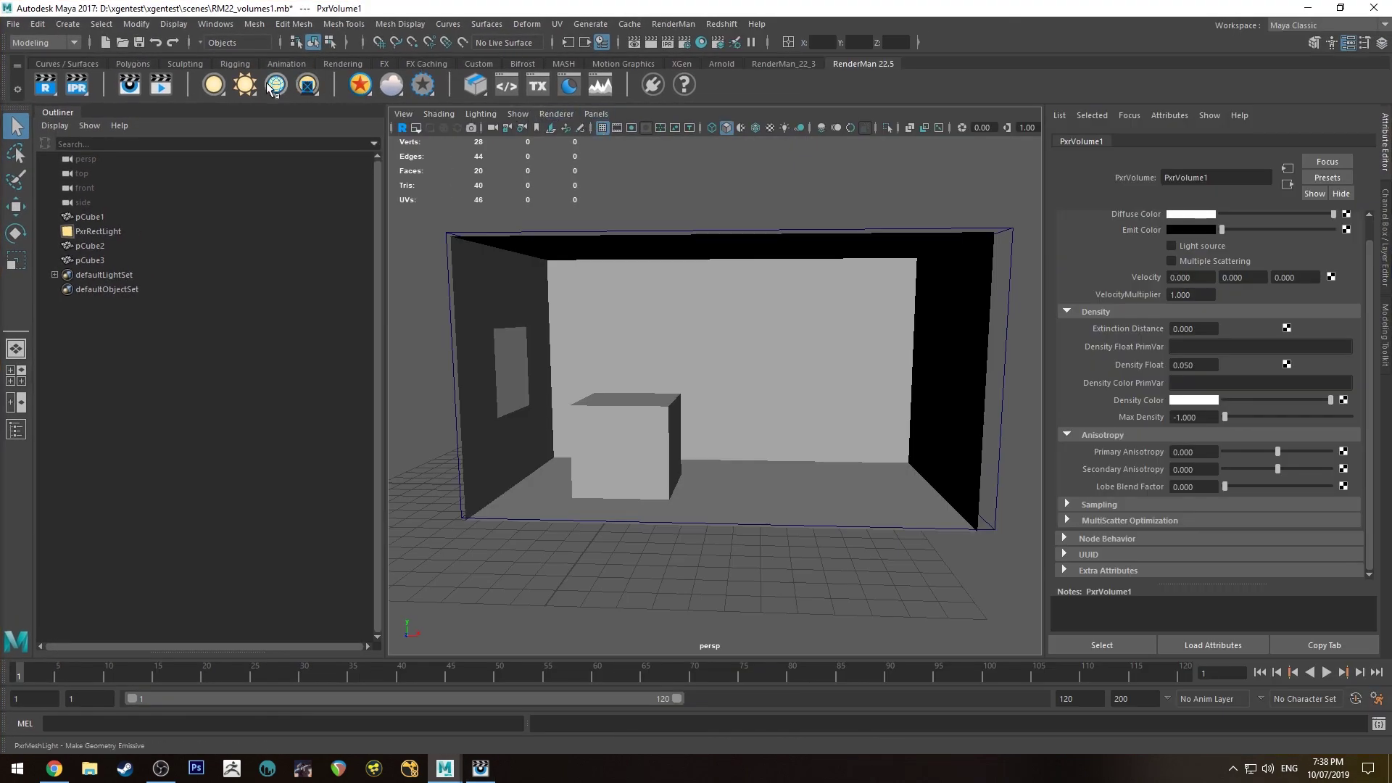
right_click(382, 81)
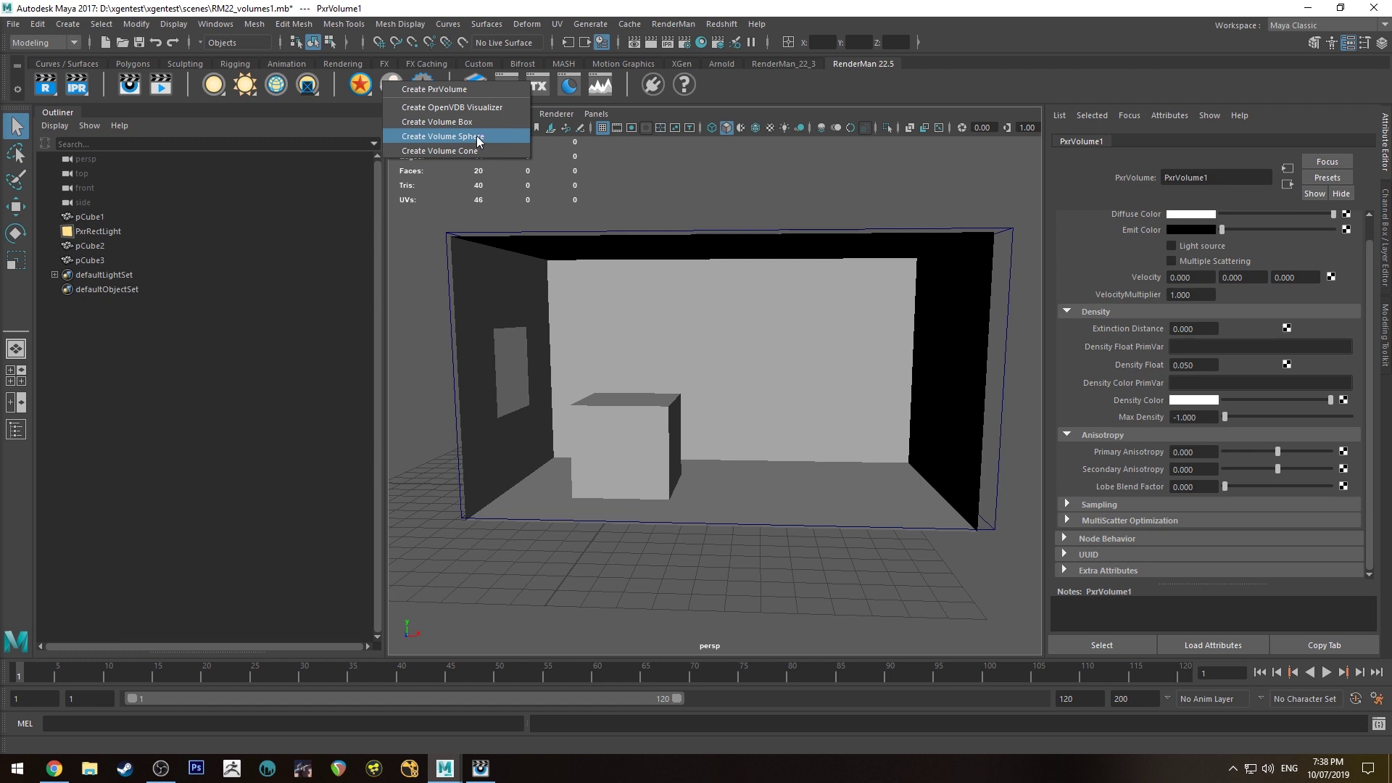
left_click(655, 175)
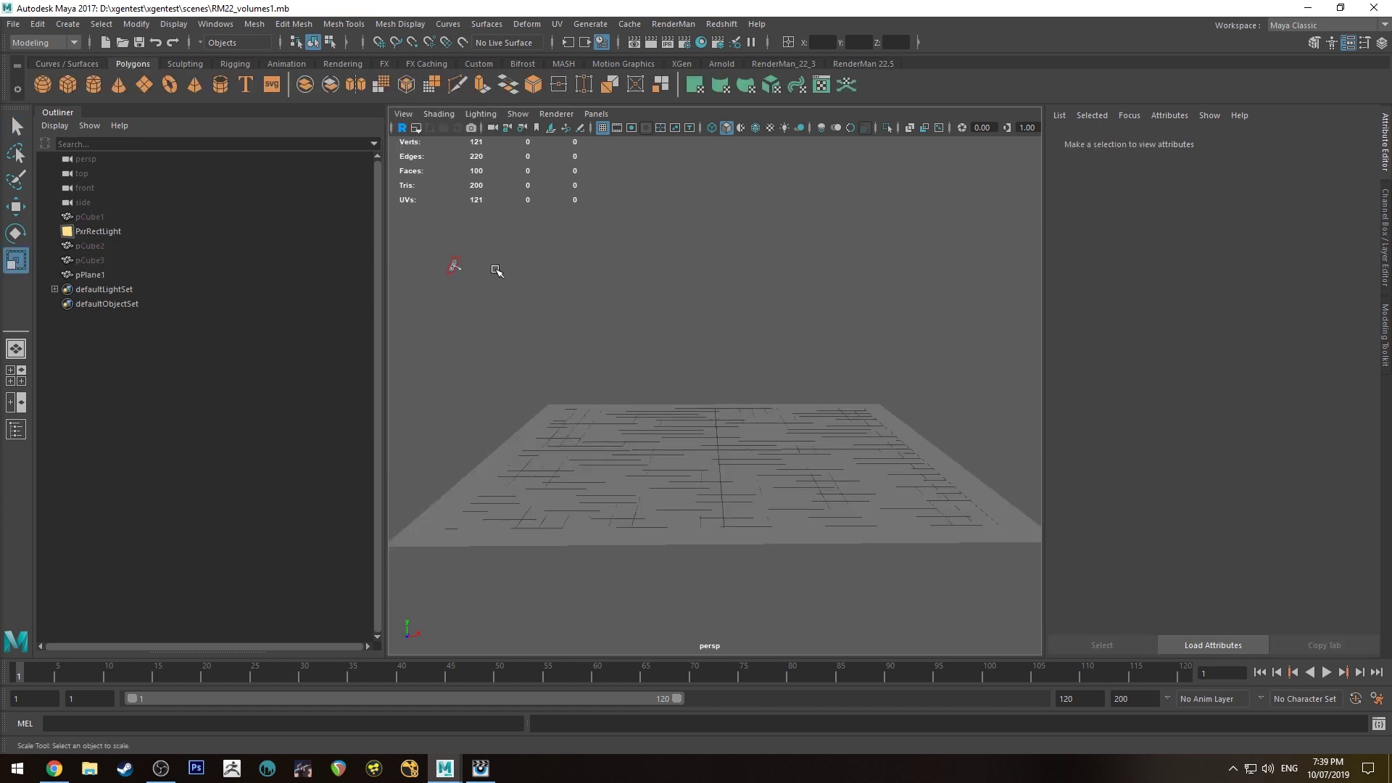
Switch to the RenderMan 22.5 shelf tools.
left_click(860, 63)
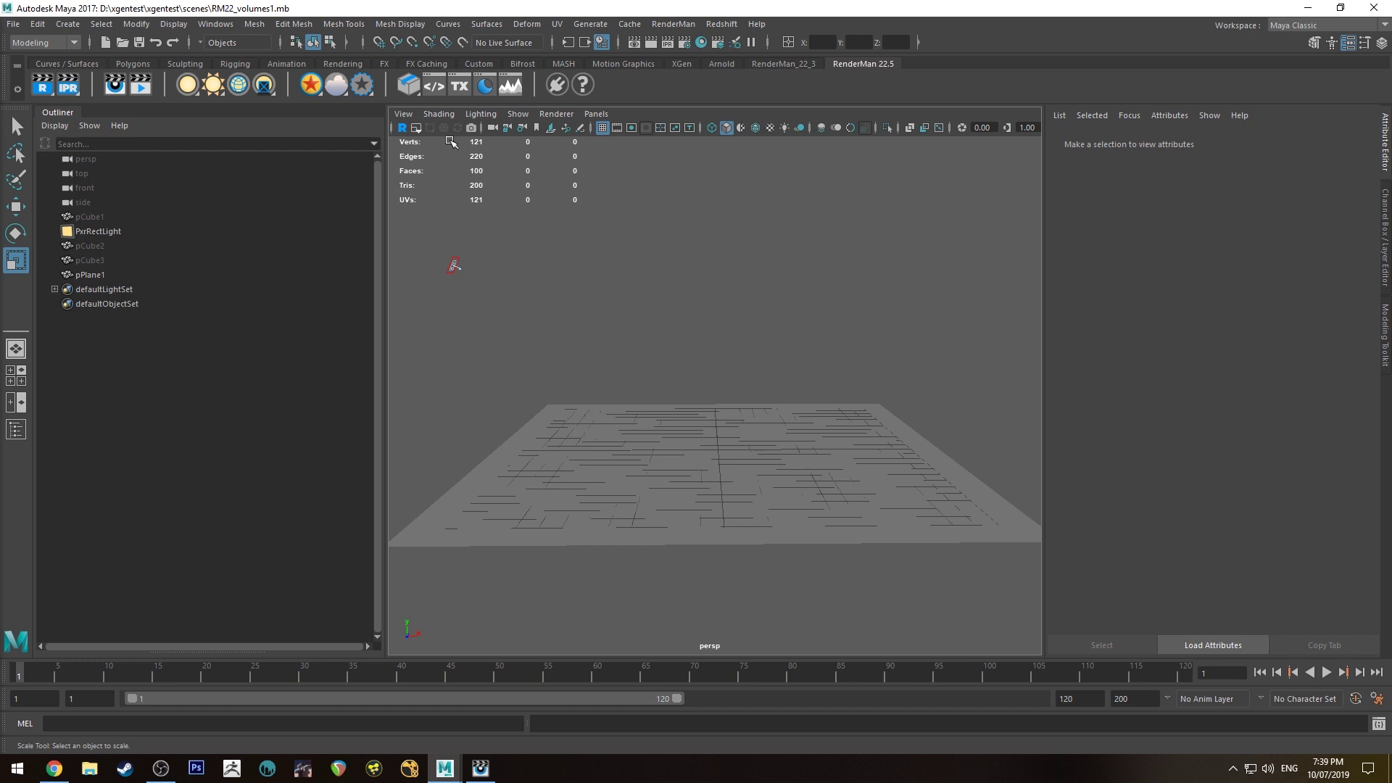
Create an OpenVDB Visualizer and inspect its new PxrVolume1 shader in Hypershade.
right_click(332, 86)
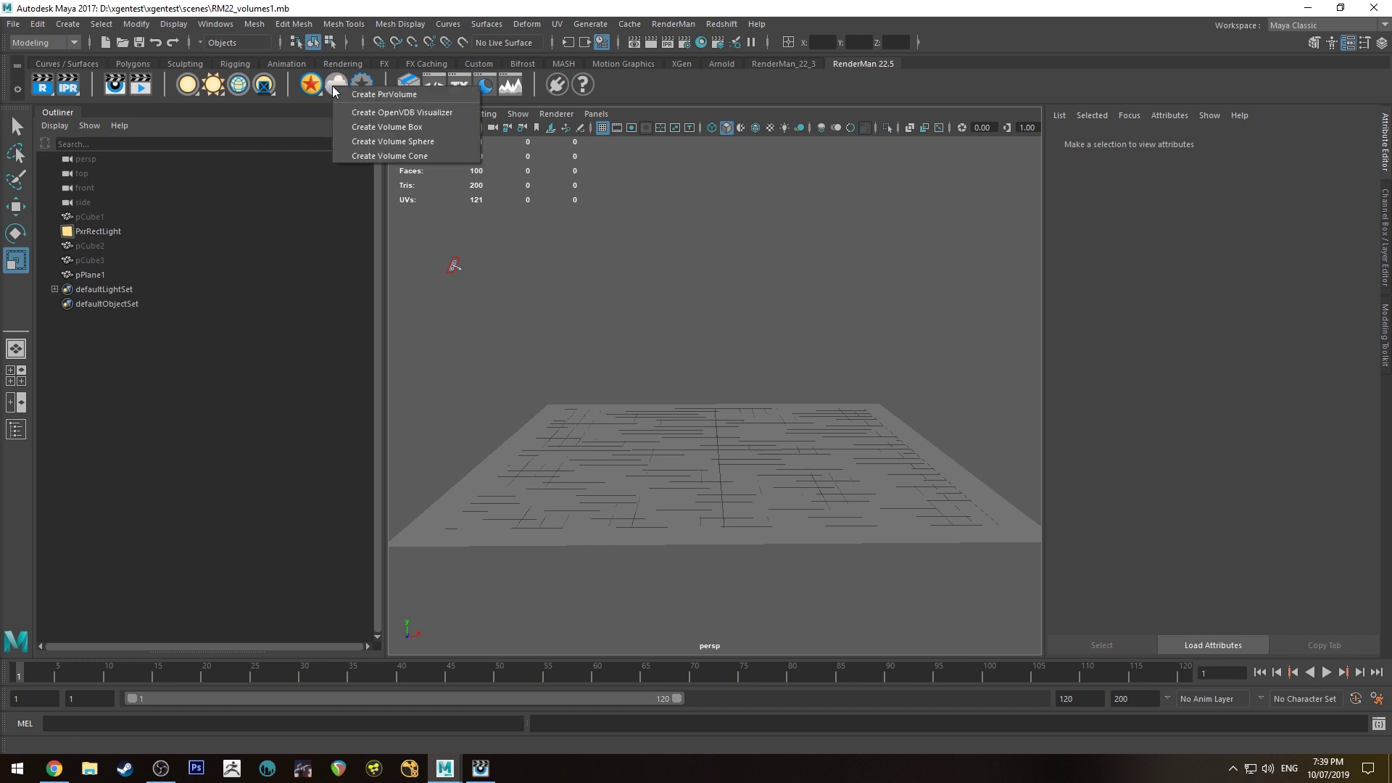
left_click(362, 114)
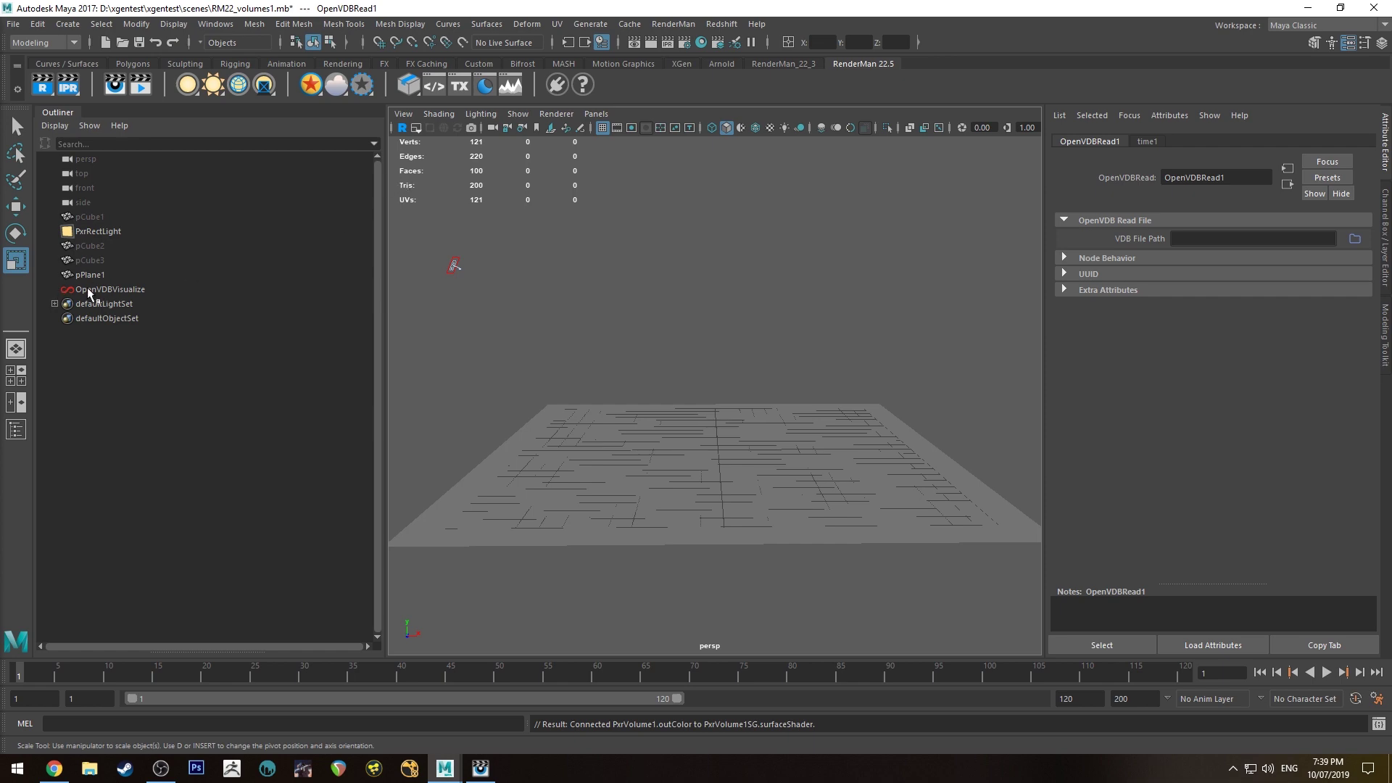
left_click(700, 42)
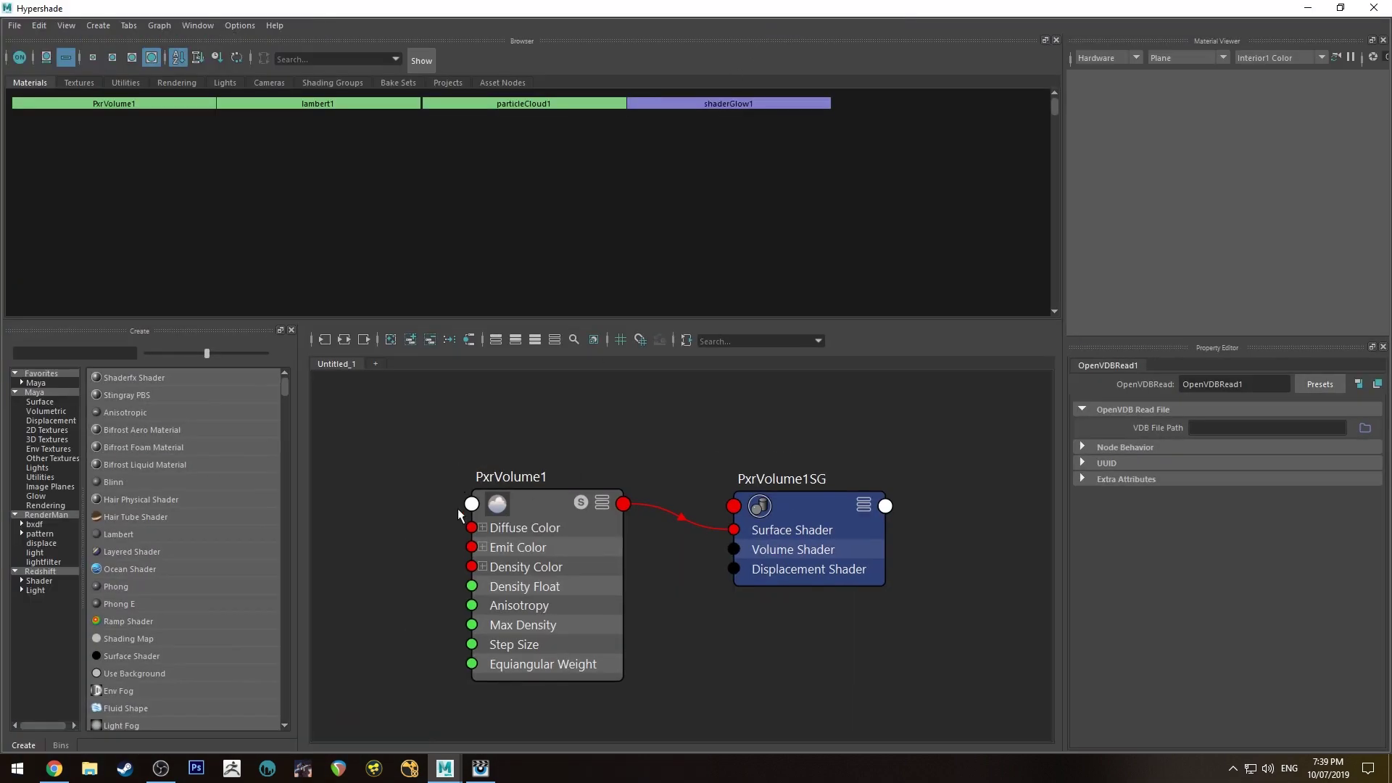
left_click(544, 503)
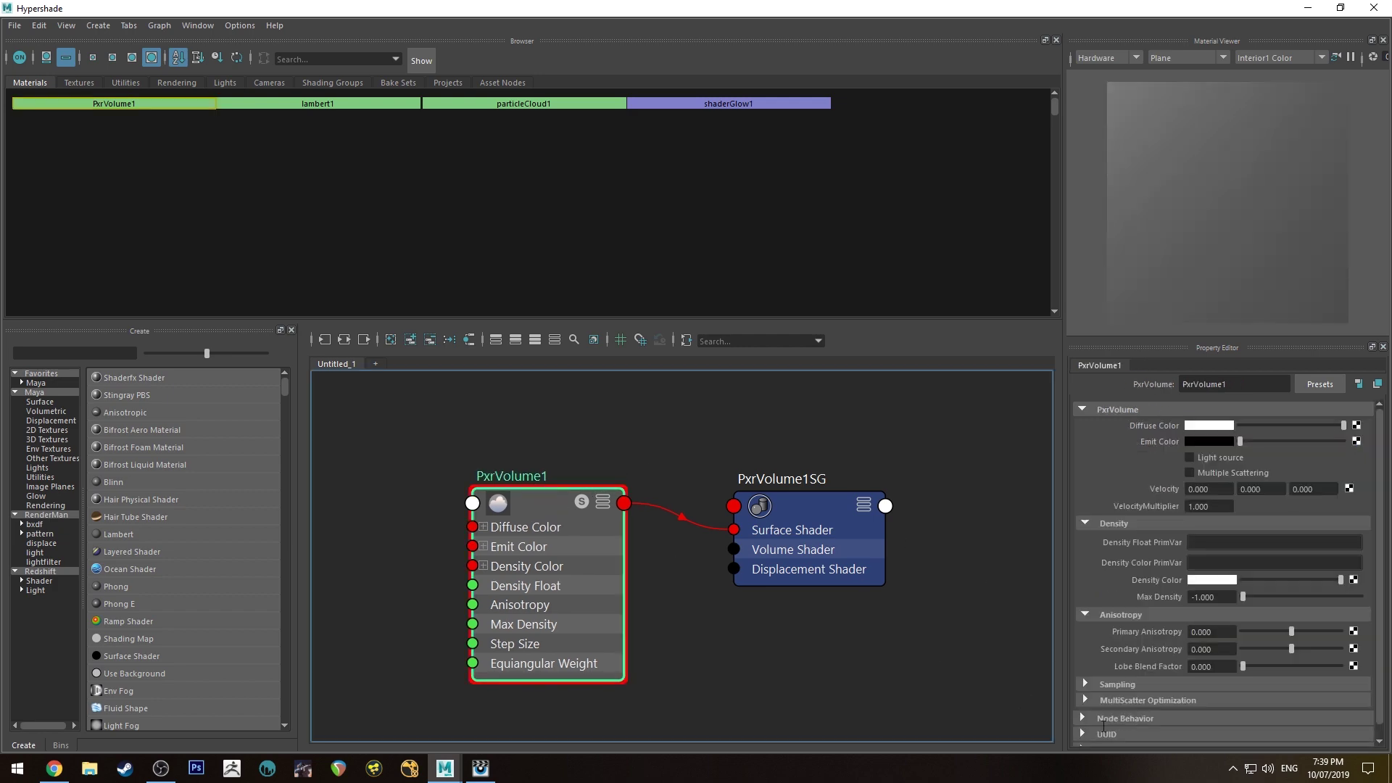
left_click(1339, 8)
left_click(532, 310)
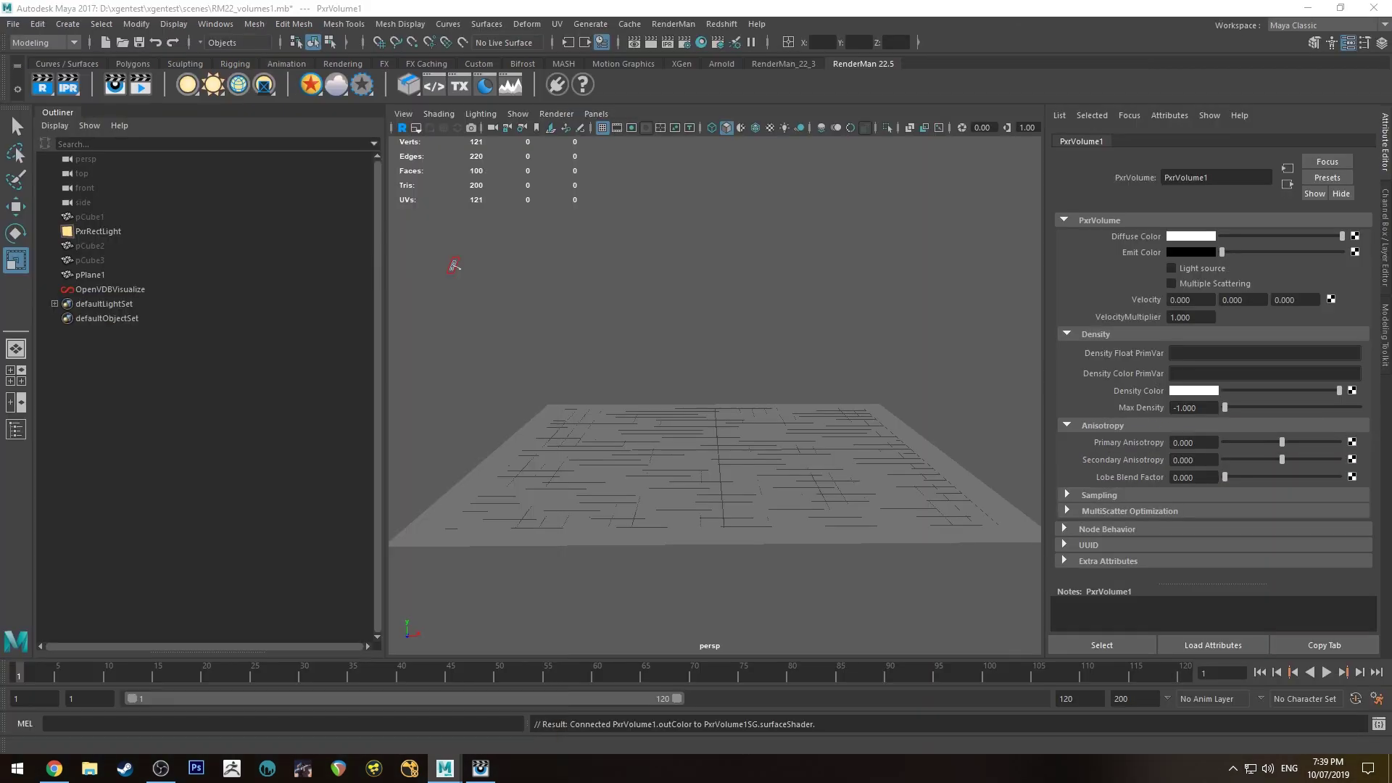
Select OpenVDBVisualize in the Outliner and show its empty OpenVDBRead1 file path.
left_click(591, 355)
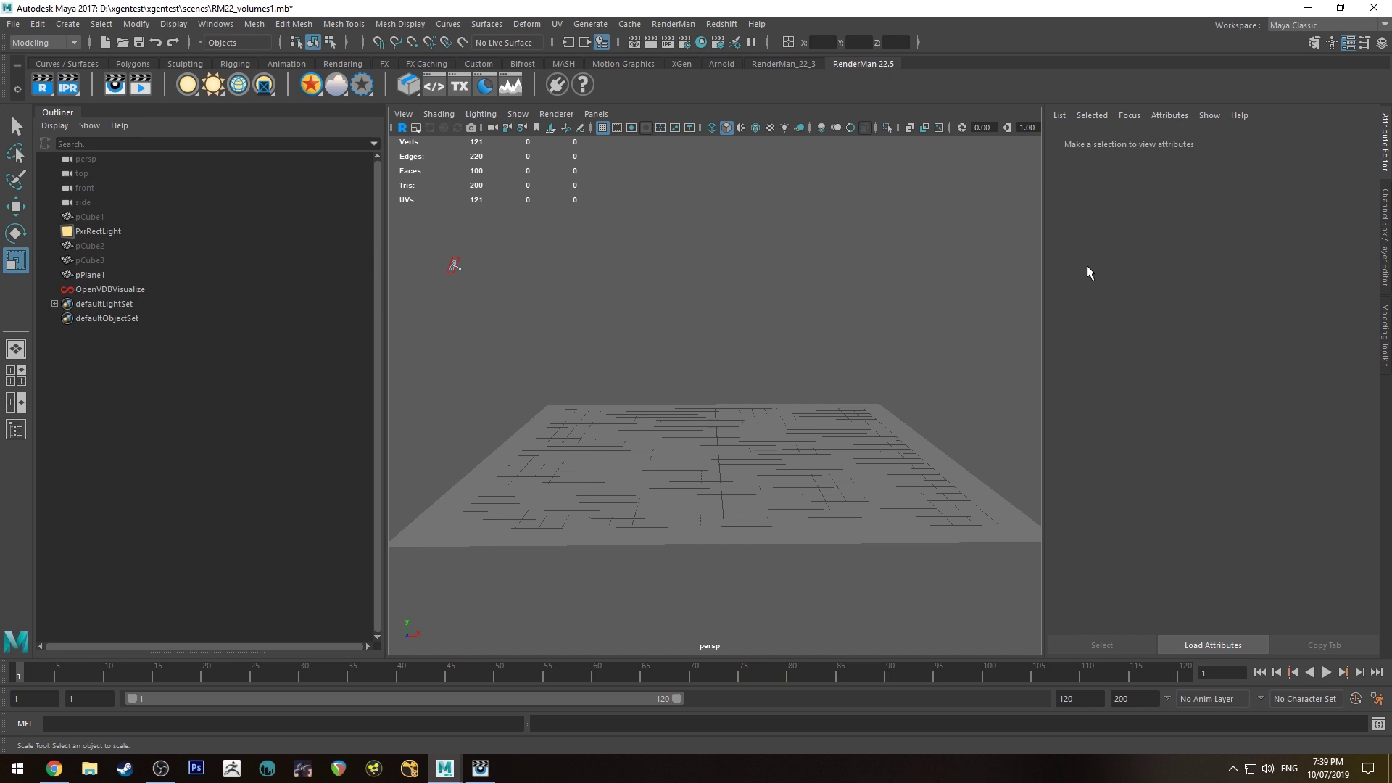
left_click(94, 289)
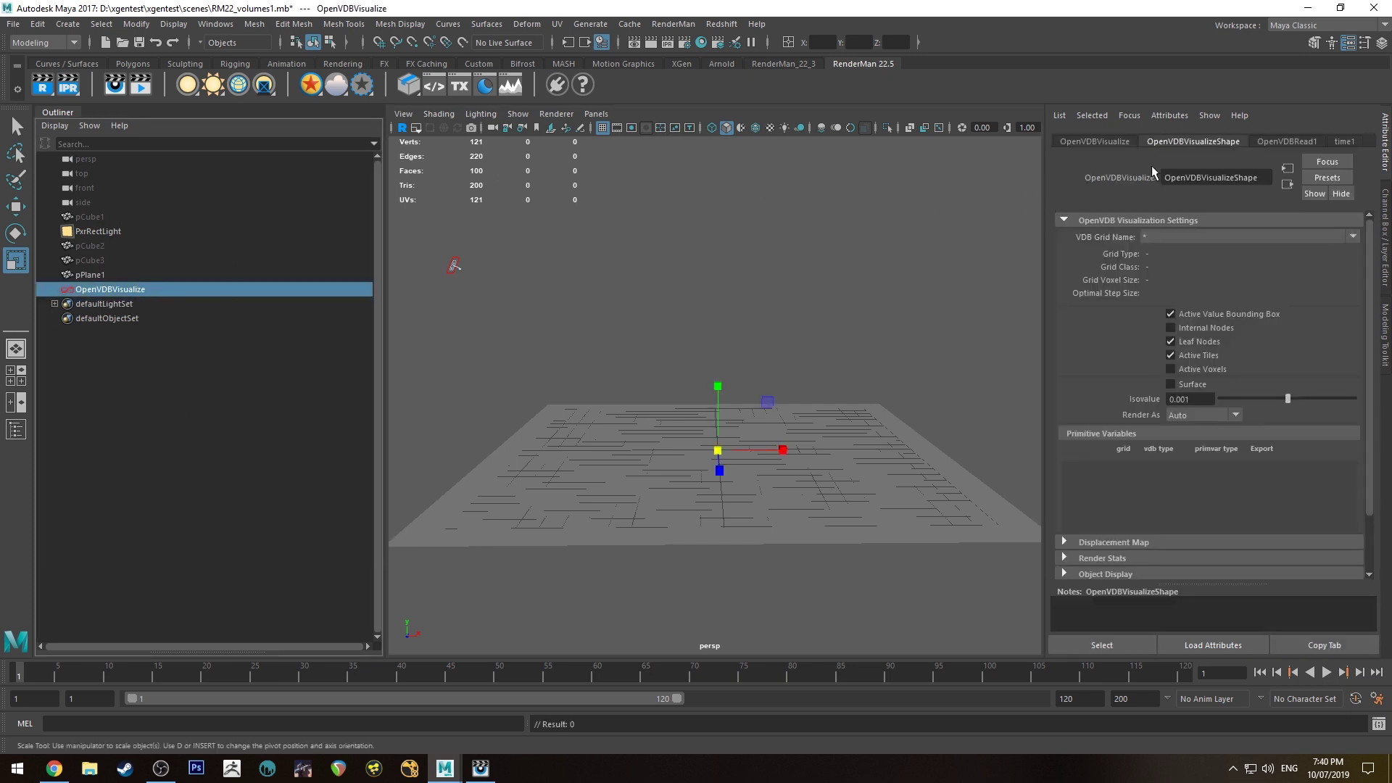
left_click(1288, 142)
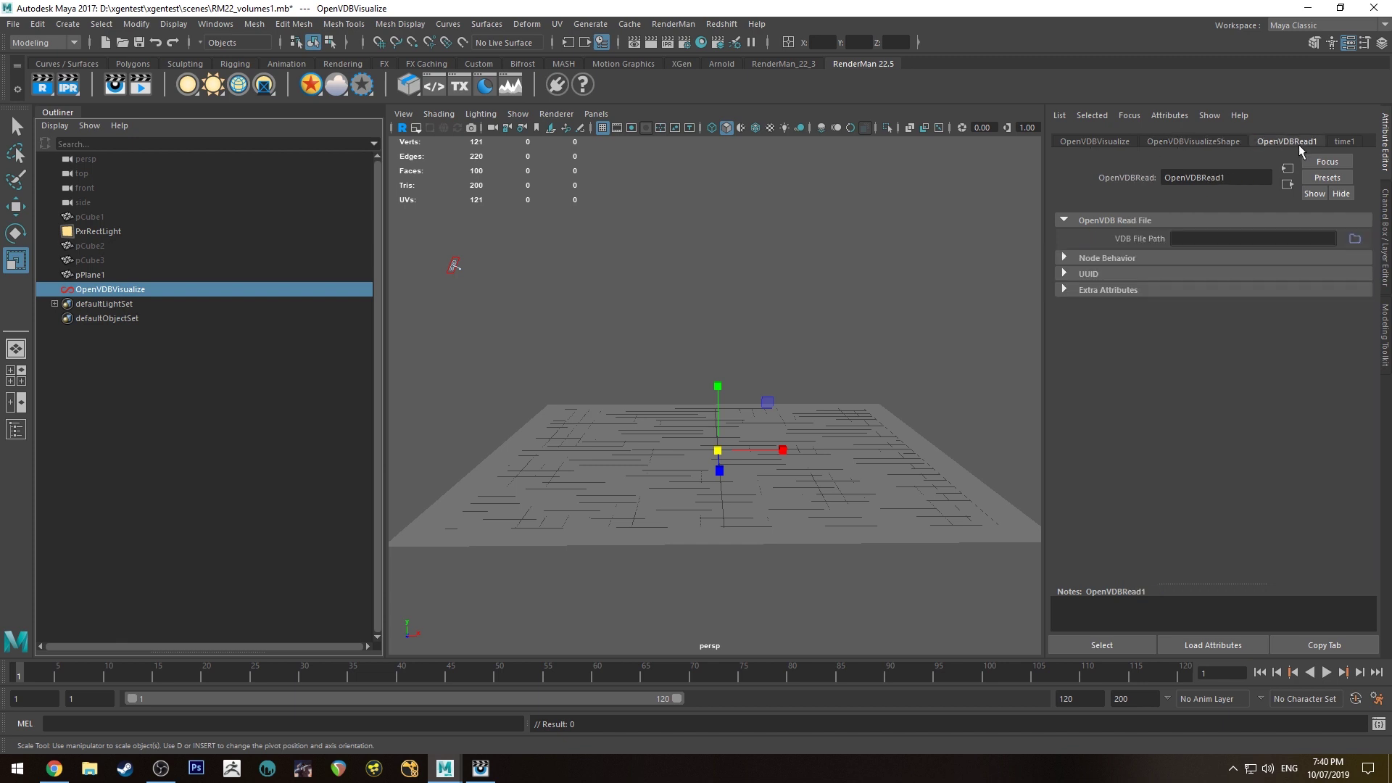
Load bunny_cloud.vdb from D:\Assets\OpenVDB into the VDB File Path.
left_click(1353, 240)
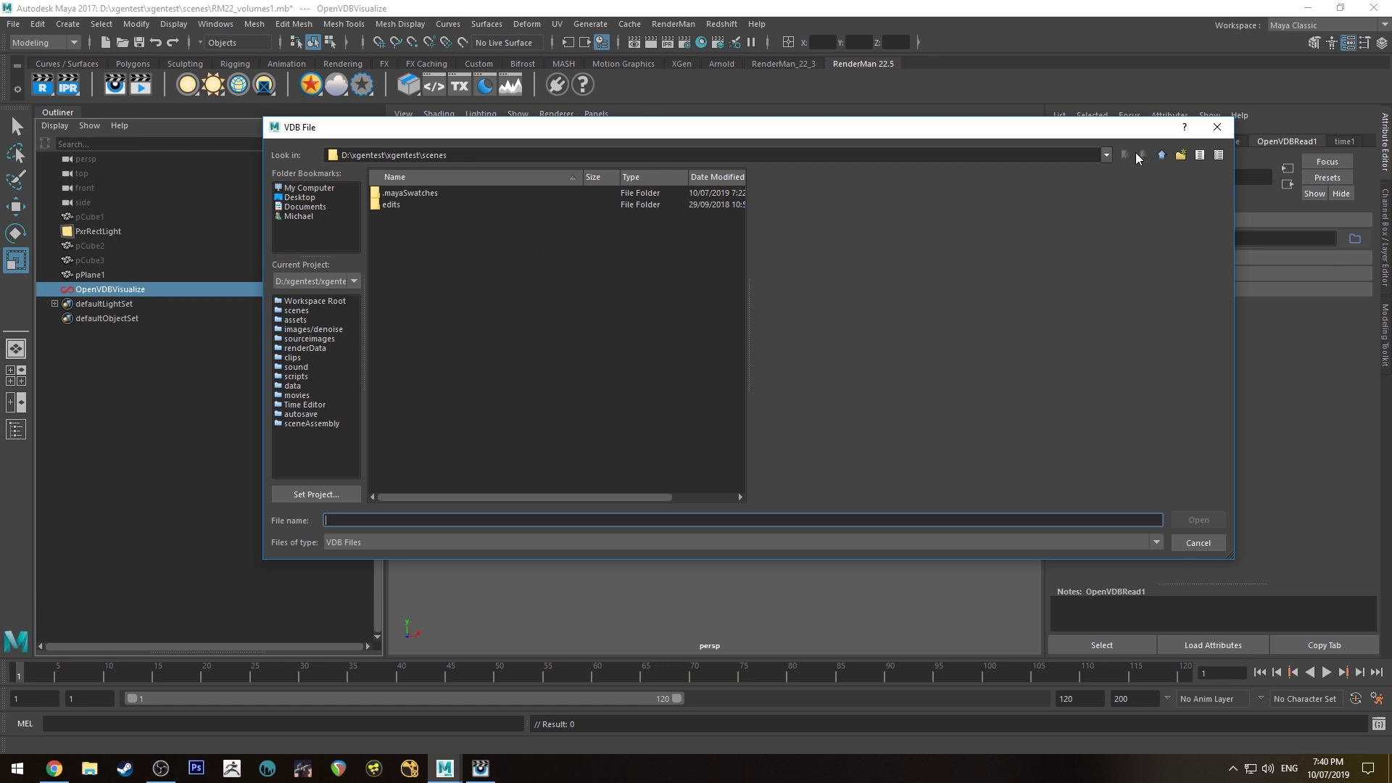
left_click(1110, 154)
left_click(1073, 181)
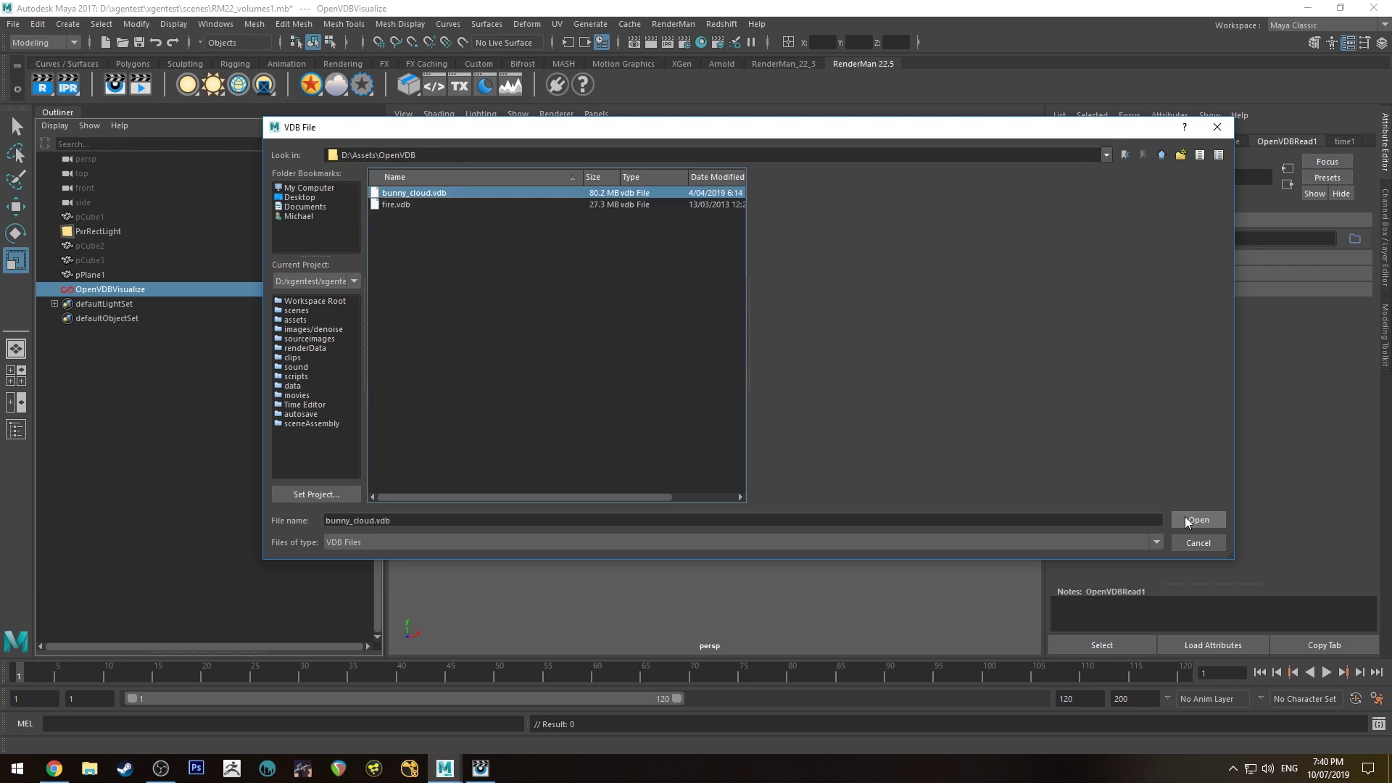
left_click(1185, 520)
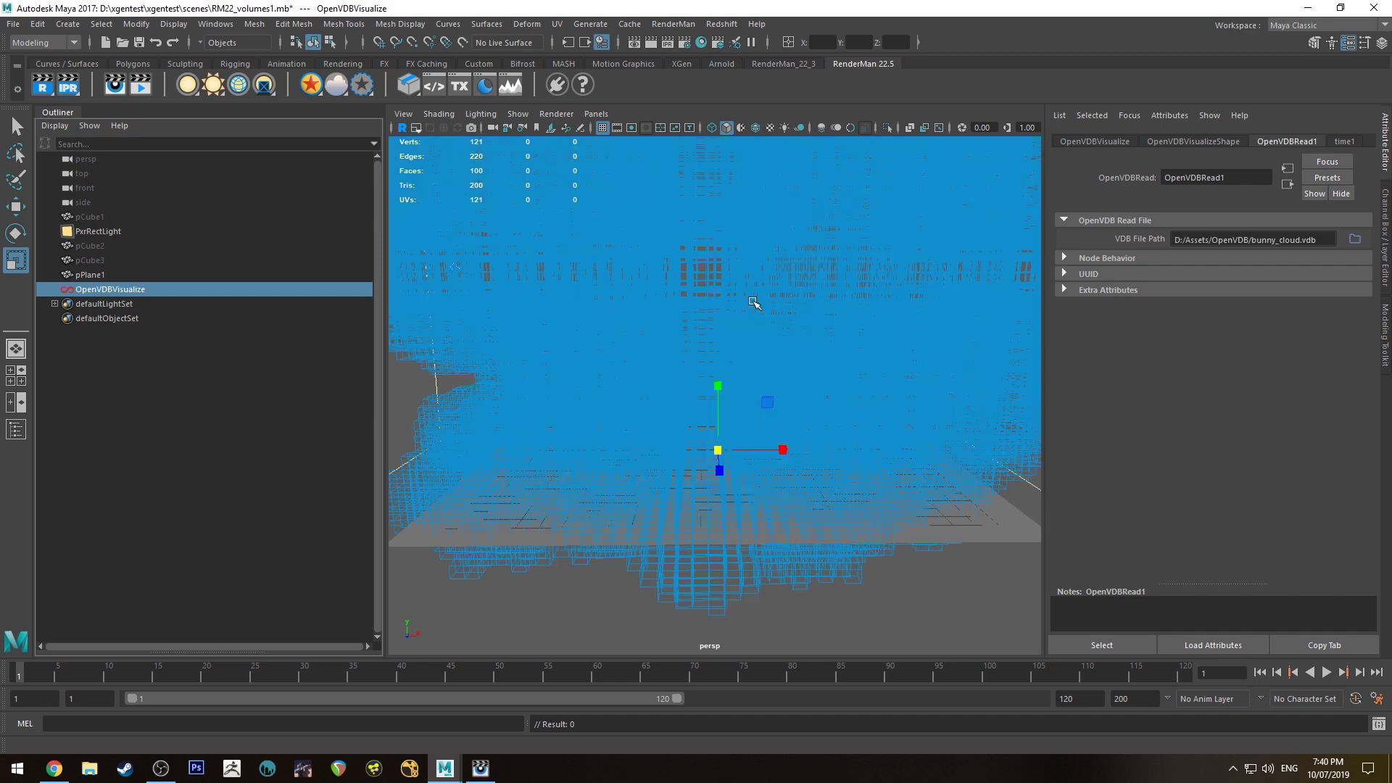
Reselect the bunny volume, toggle its active value bounding box, and frame it with F.
right_click_drag(948, 507, 725, 290, "alt")
left_click_drag(724, 290, 891, 283, "alt")
key("q")
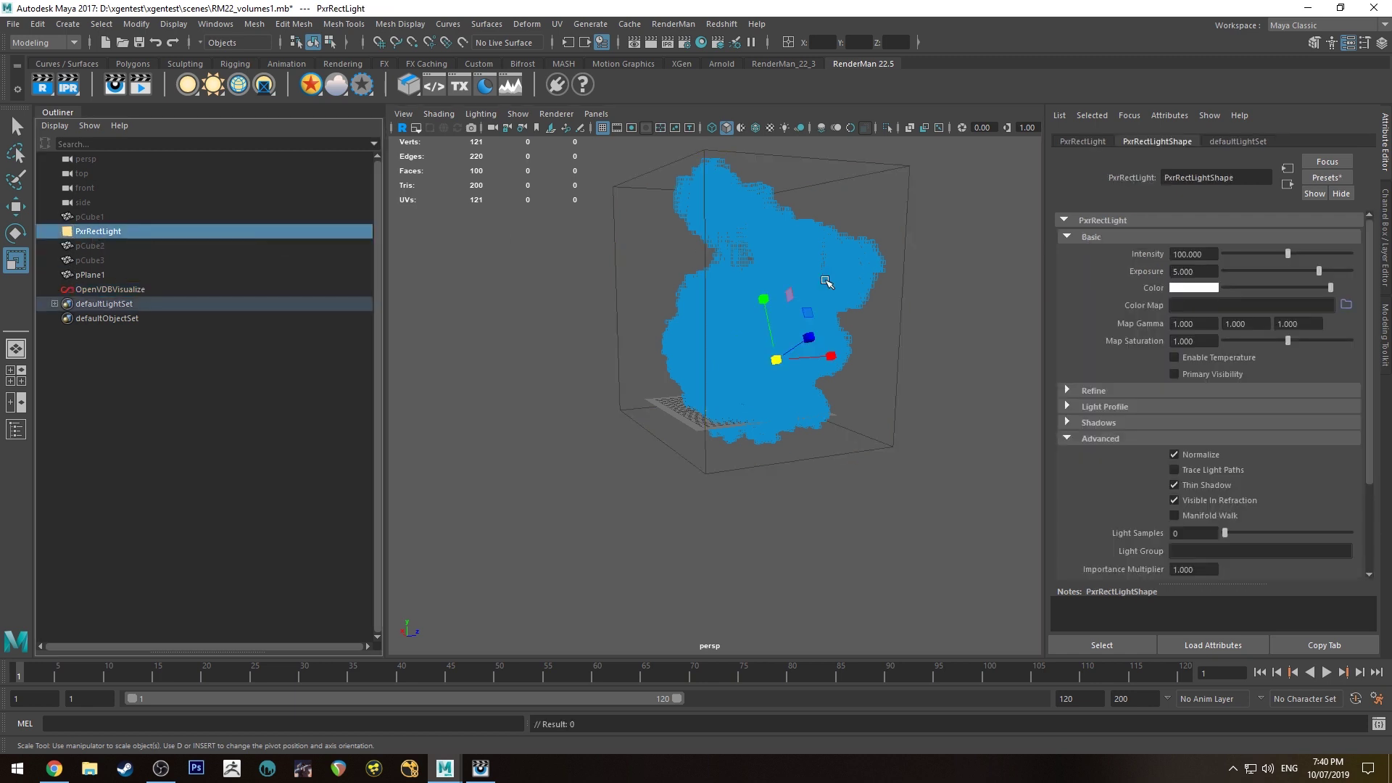
left_click(767, 263)
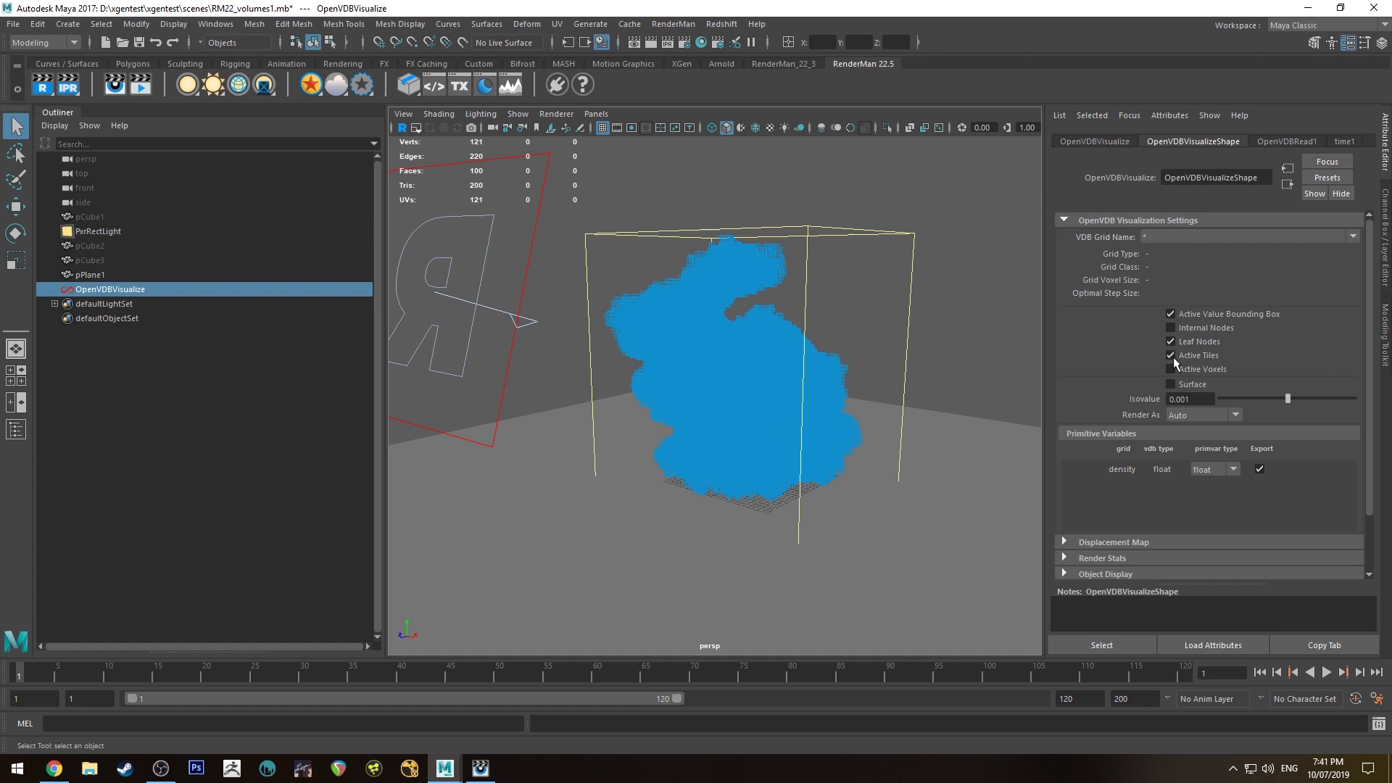
right_click_drag(763, 223, 848, 351, "alt")
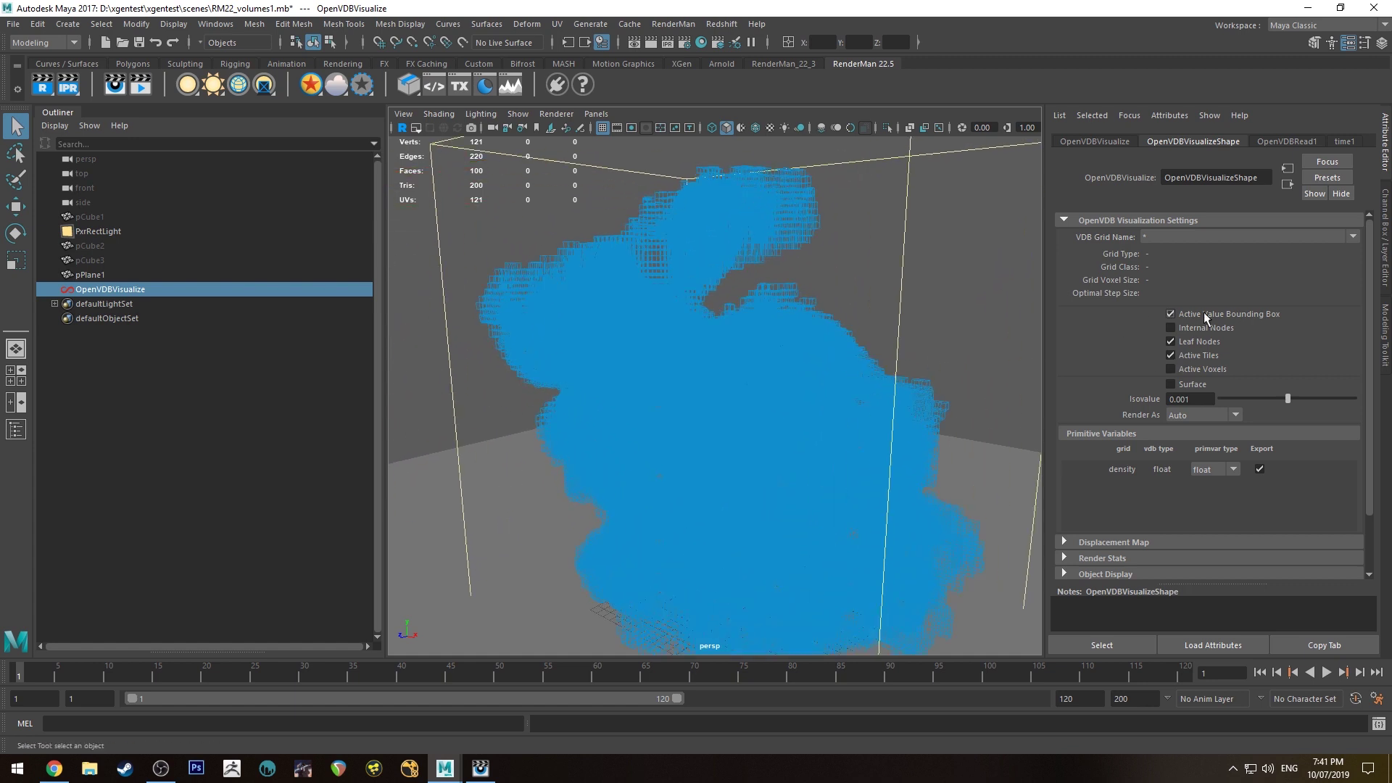
left_click(1170, 314)
left_click(1170, 314)
left_click_drag(851, 258, 747, 260, "alt")
middle_click_drag(719, 324, 859, 334, "alt")
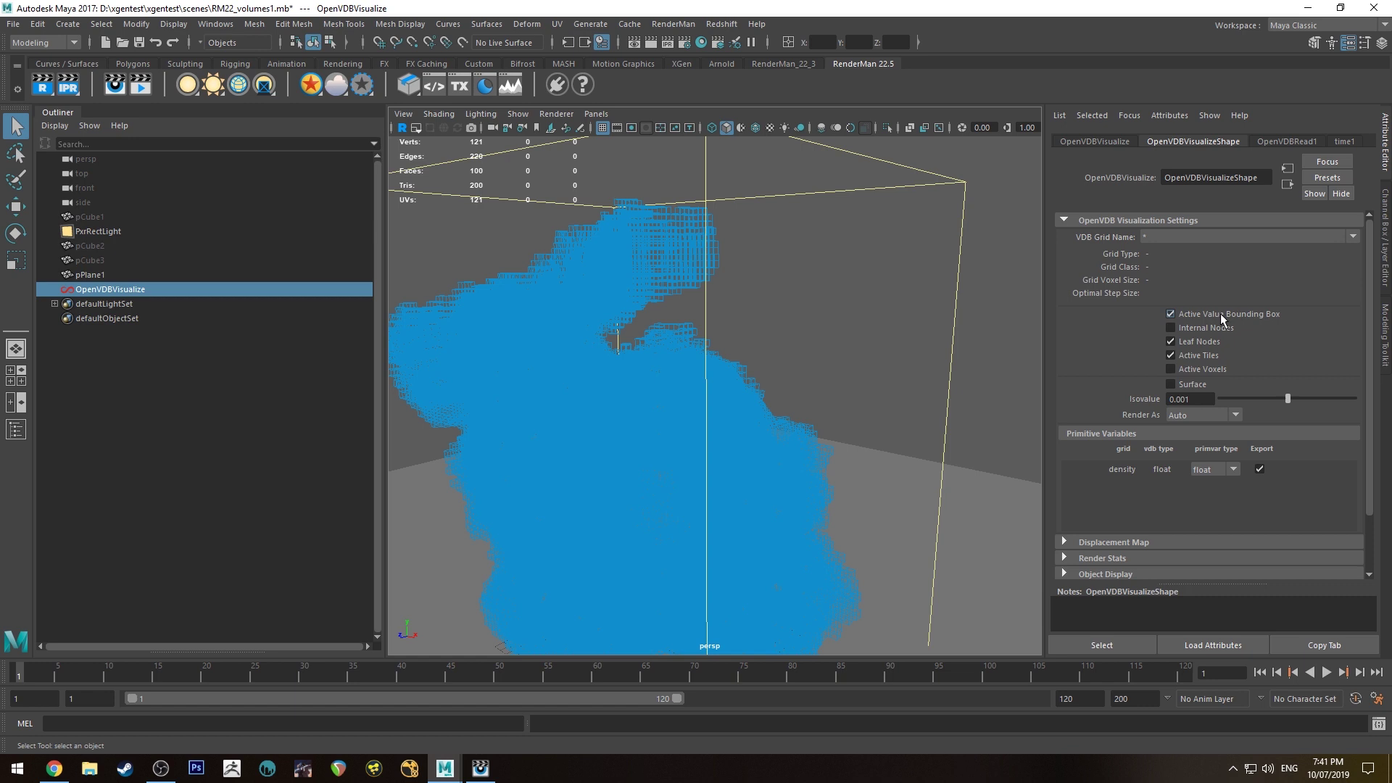
key("f")
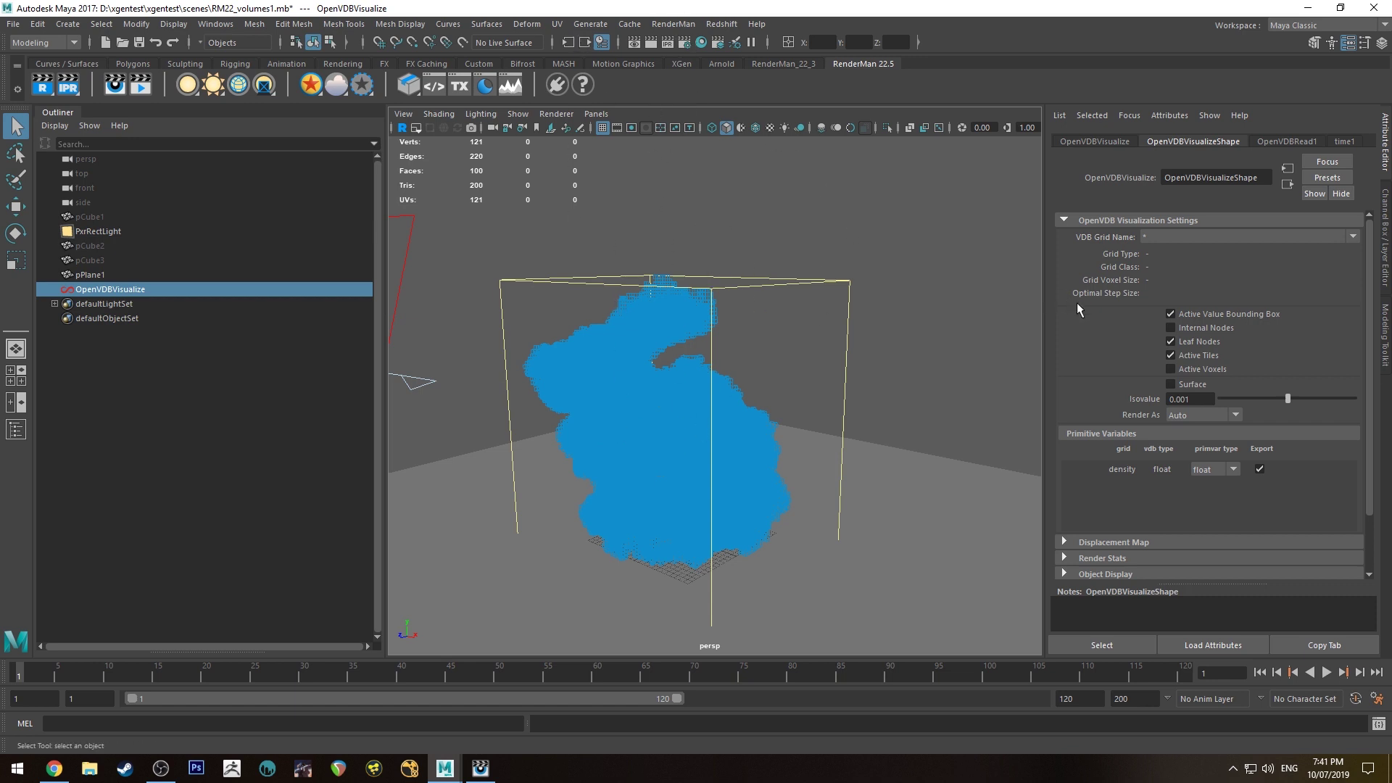
left_click(1192, 342)
left_click(1192, 344)
right_click_drag(572, 407, 933, 304, "alt")
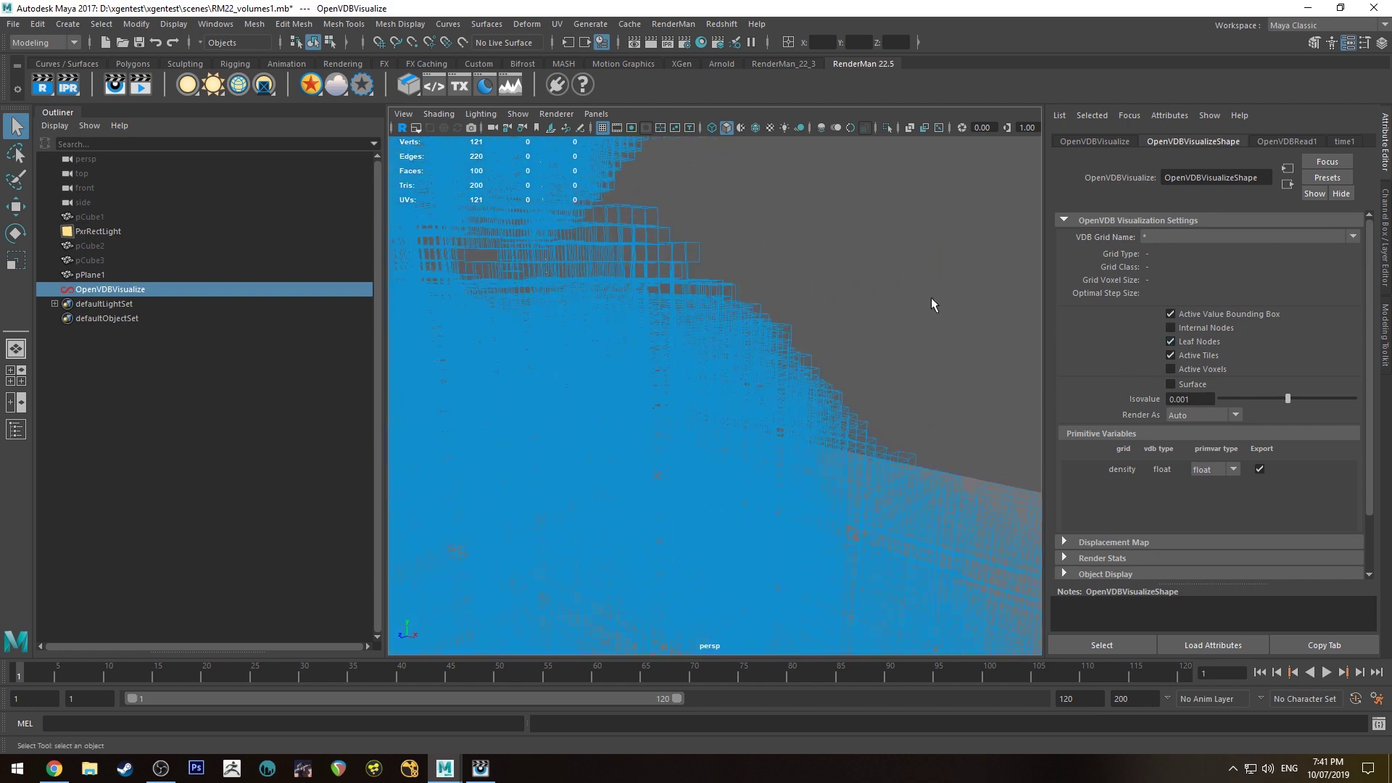
left_click(1197, 345)
left_click(1193, 371)
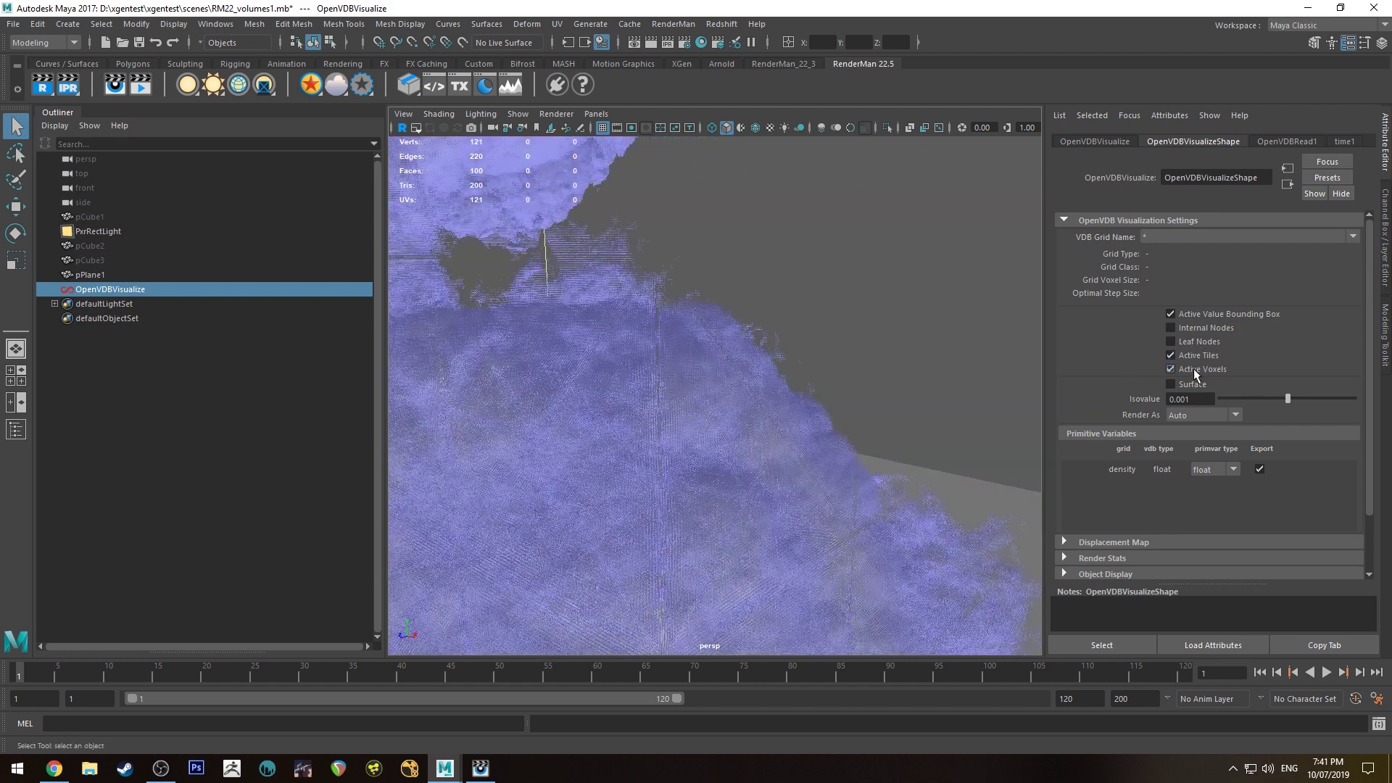
left_click_drag(942, 377, 677, 341, "alt")
left_click_drag(653, 459, 766, 400, "alt")
right_click_drag(767, 400, 668, 311, "alt")
left_click_drag(668, 311, 707, 288, "alt")
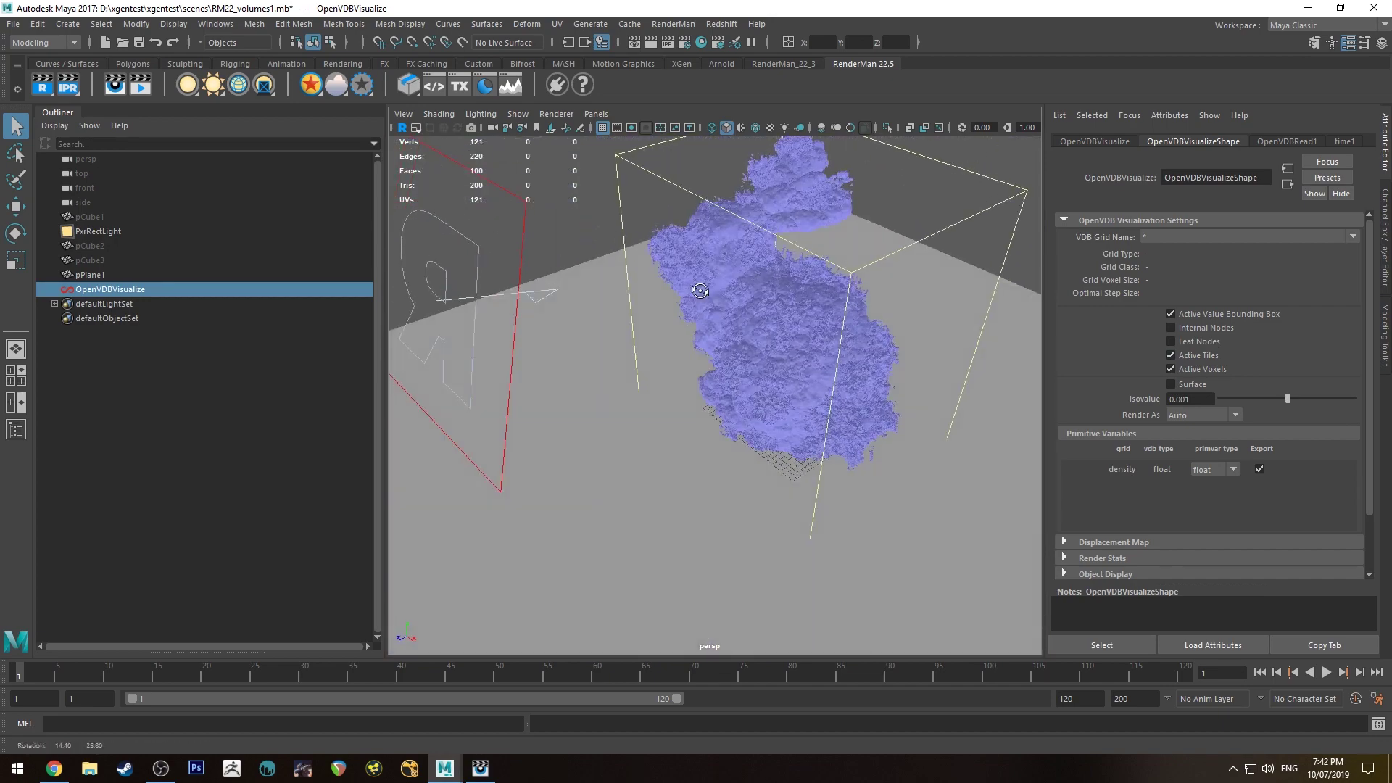
middle_click_drag(707, 288, 665, 336, "alt")
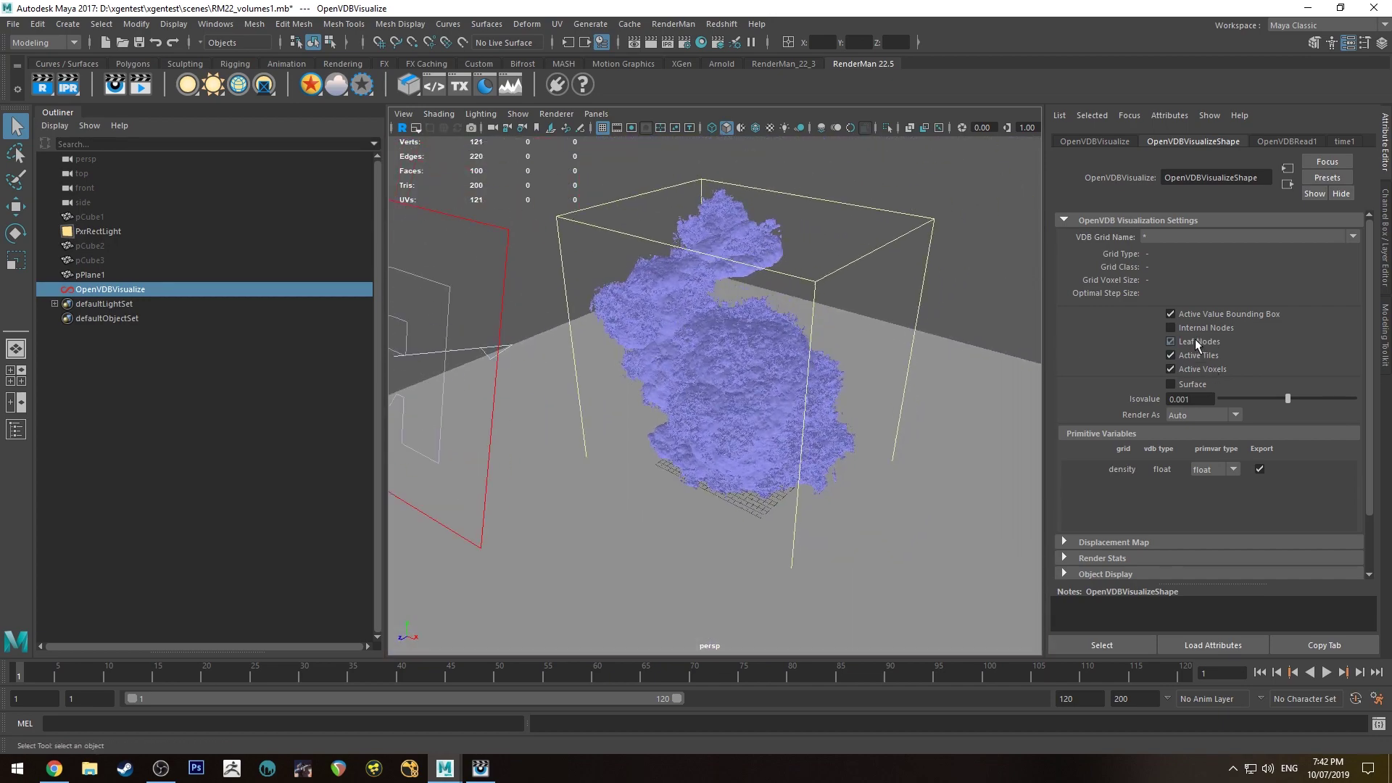
left_click(1194, 339)
left_click(1188, 368)
left_click_drag(876, 398, 554, 363, "alt")
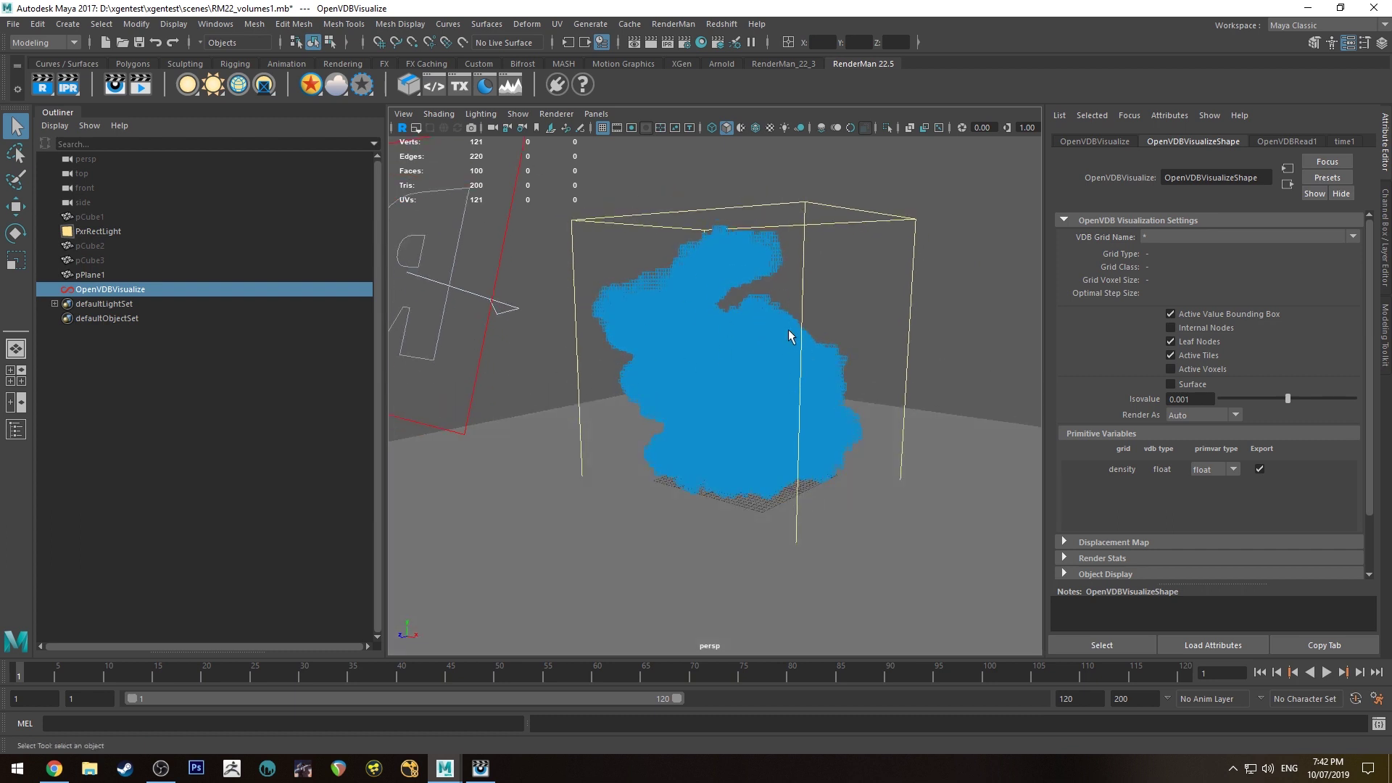
left_click_drag(919, 341, 857, 394, "alt")
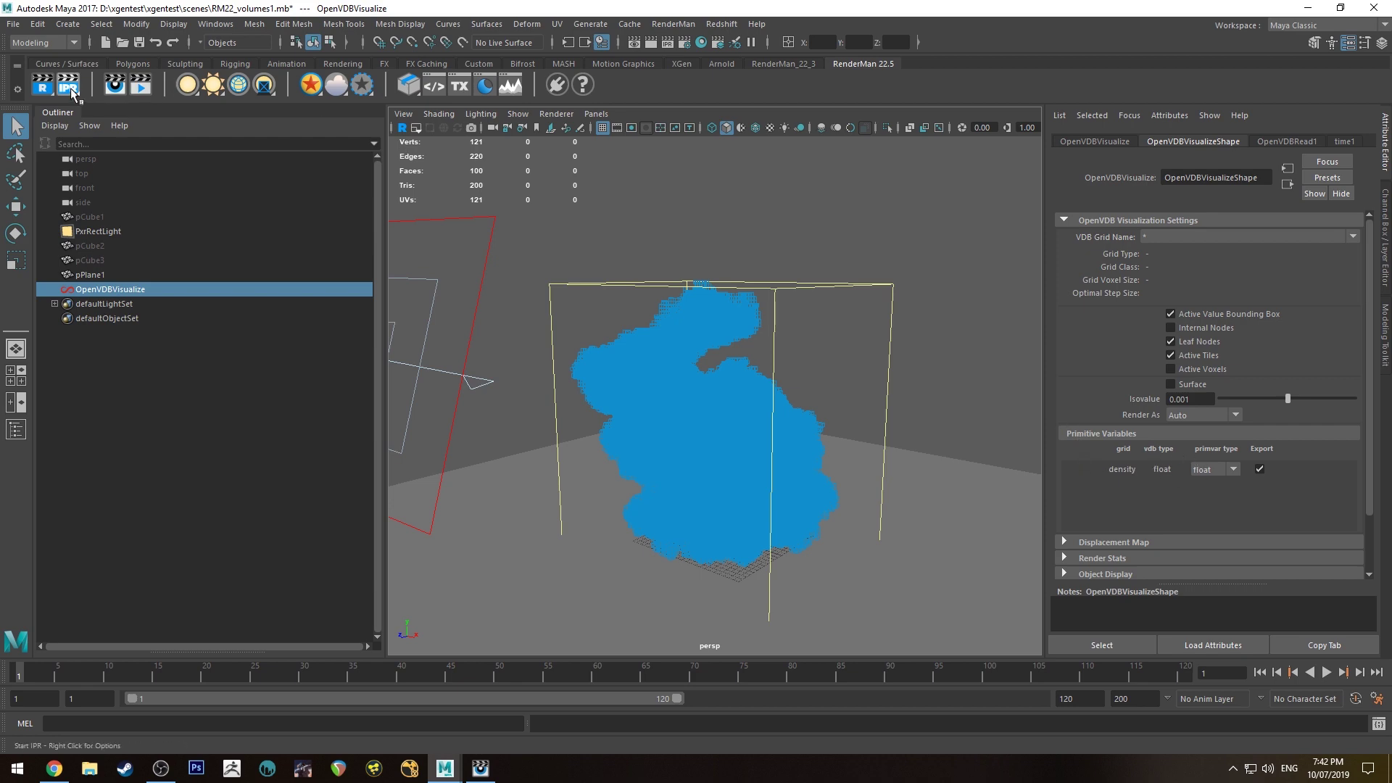
Start the IPR, dock Maya beside the it viewer, and tumble the camera to refresh the render.
left_click(480, 769)
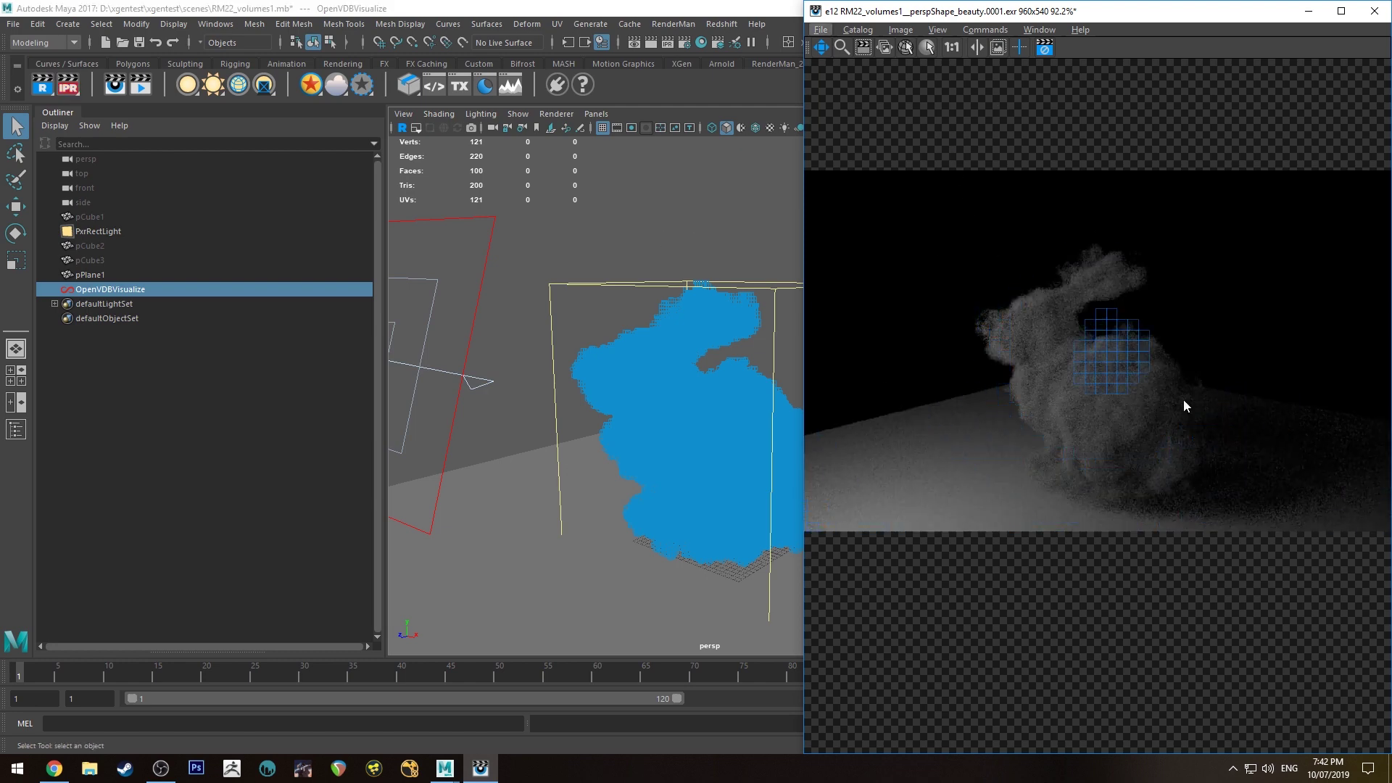
key("alt+Tab")
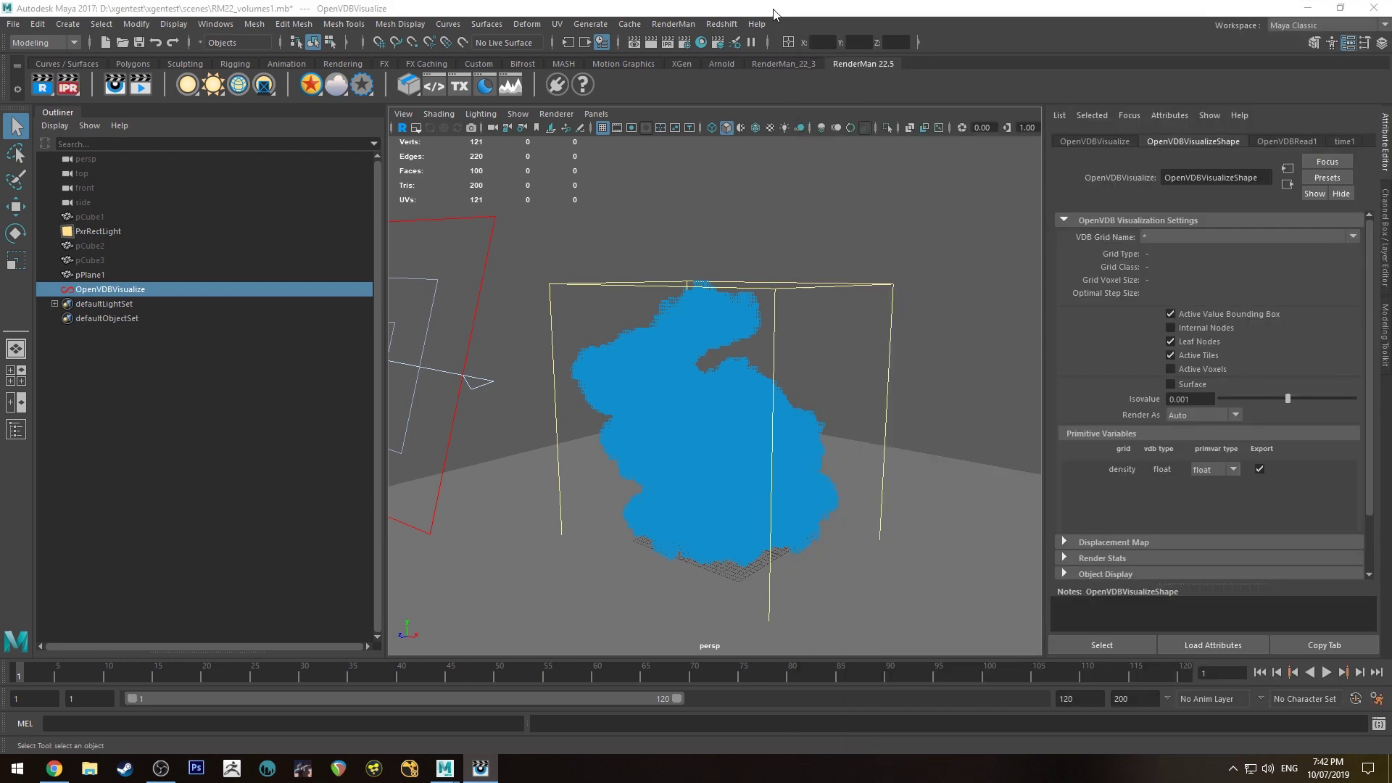
double_click(1242, 13)
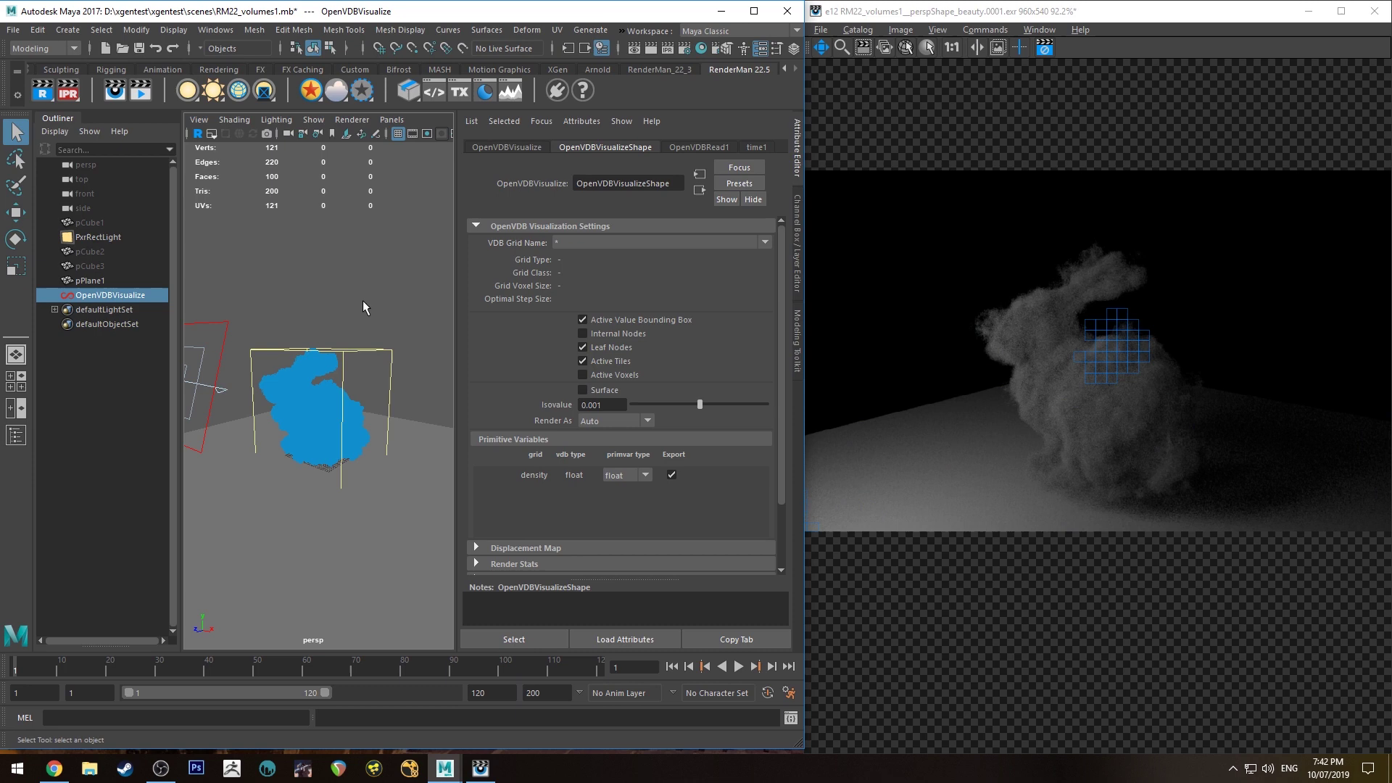
left_click_drag(381, 281, 216, 279, "alt")
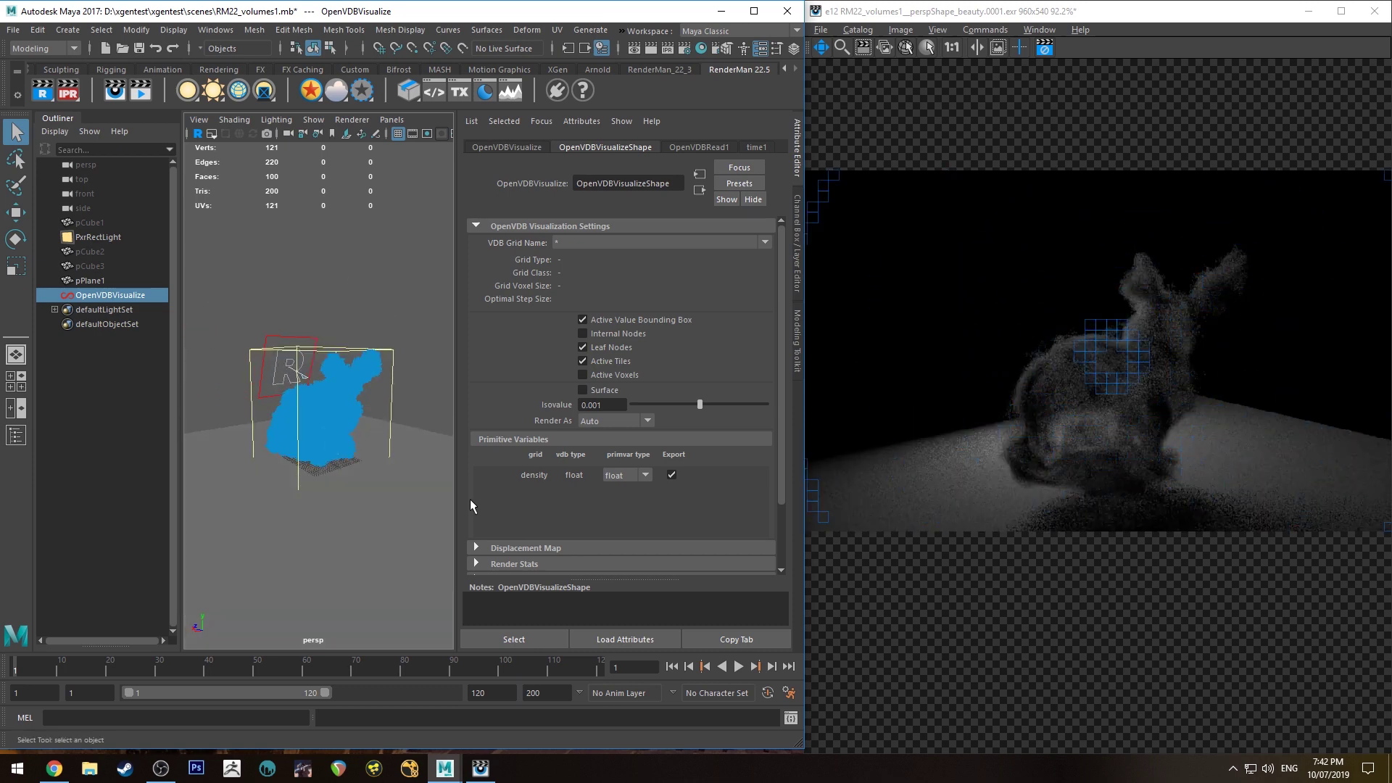
left_click_drag(370, 413, 529, 301, "alt")
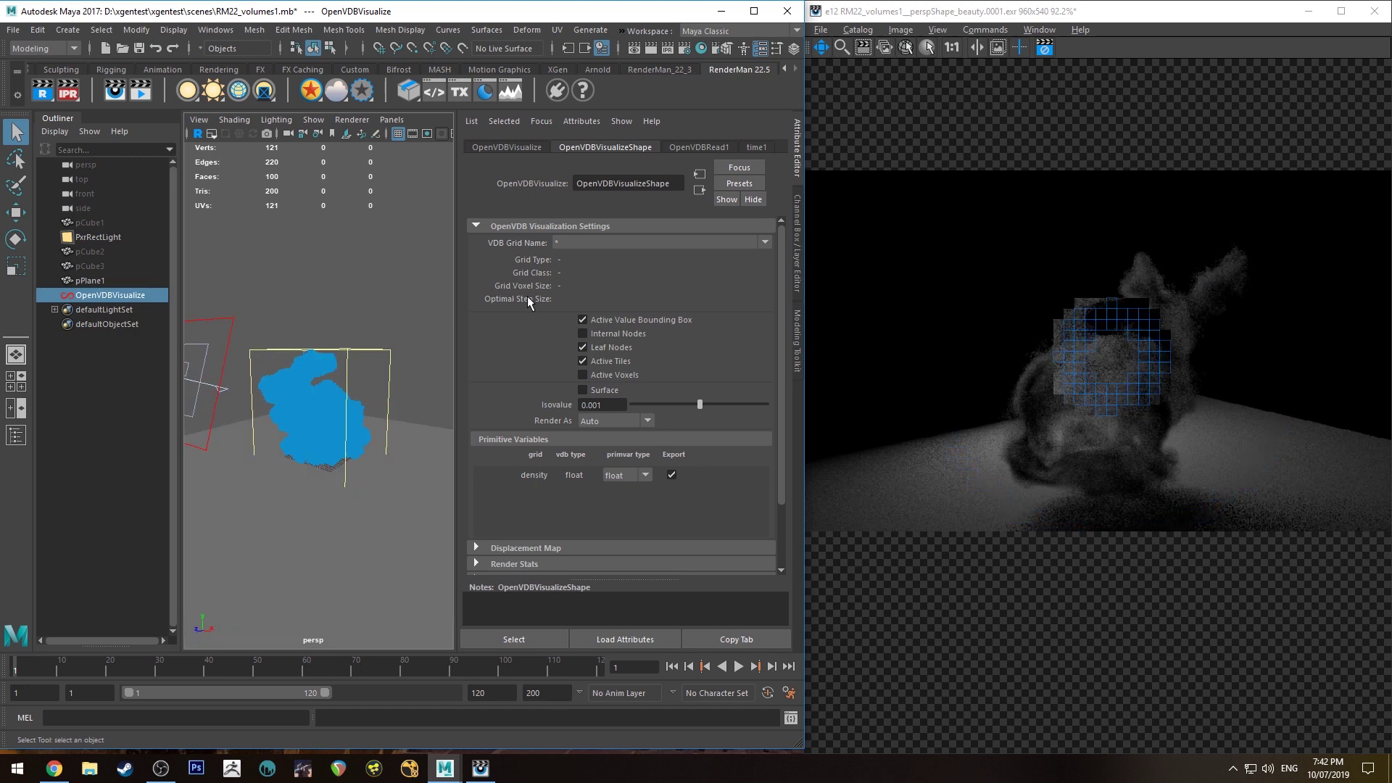
left_click(1045, 49)
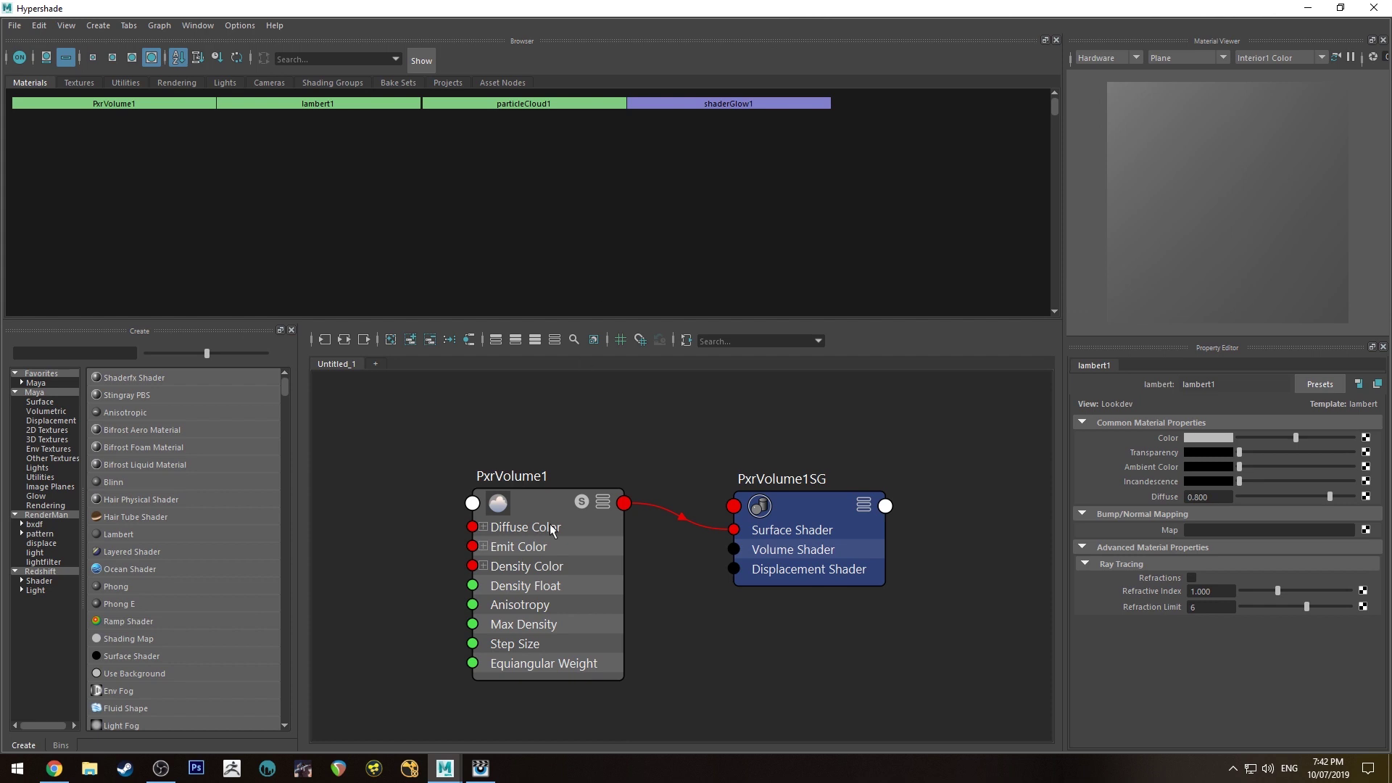
Create a PxrRamp node and connect its Result RGB to PxrVolume1's Diffuse Color.
middle_click_drag(562, 446, 480, 464, "alt")
key("Tab")
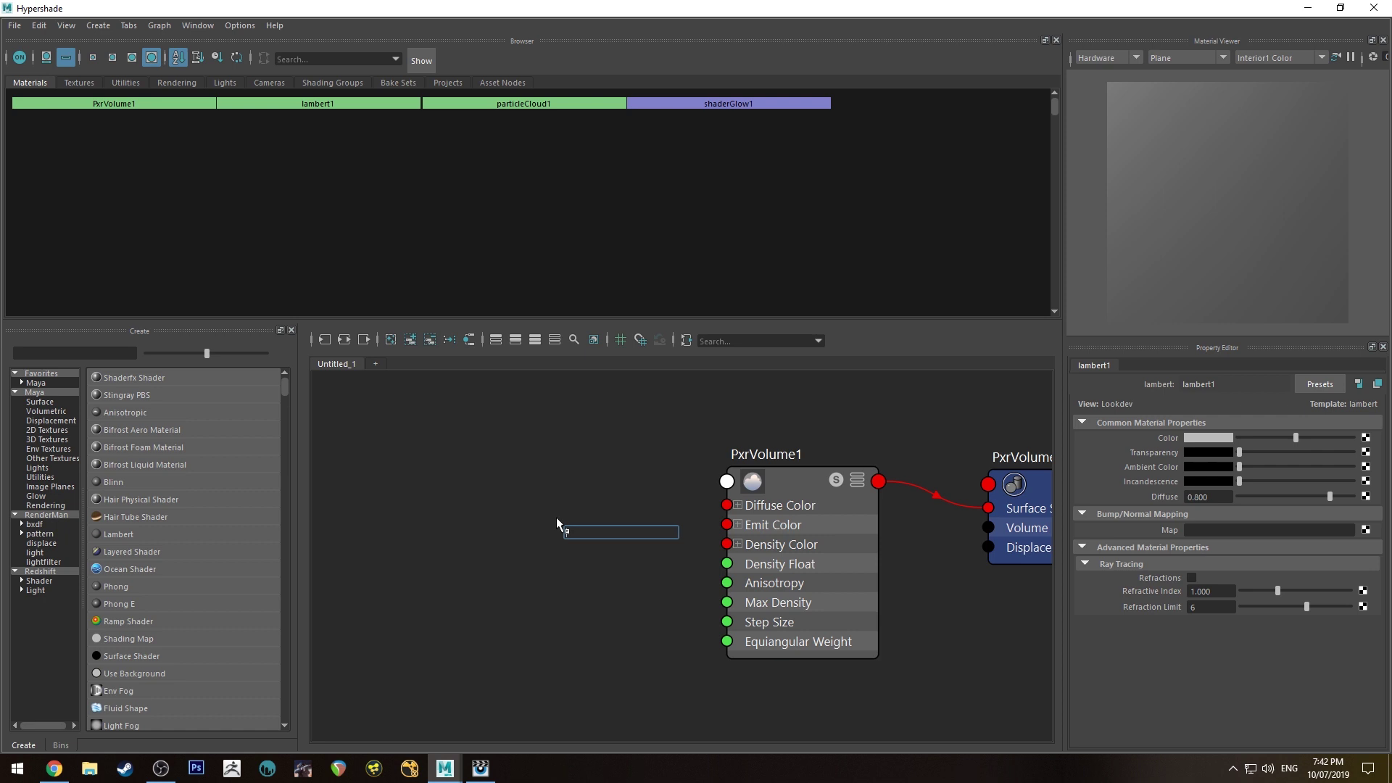
type("pxrramp")
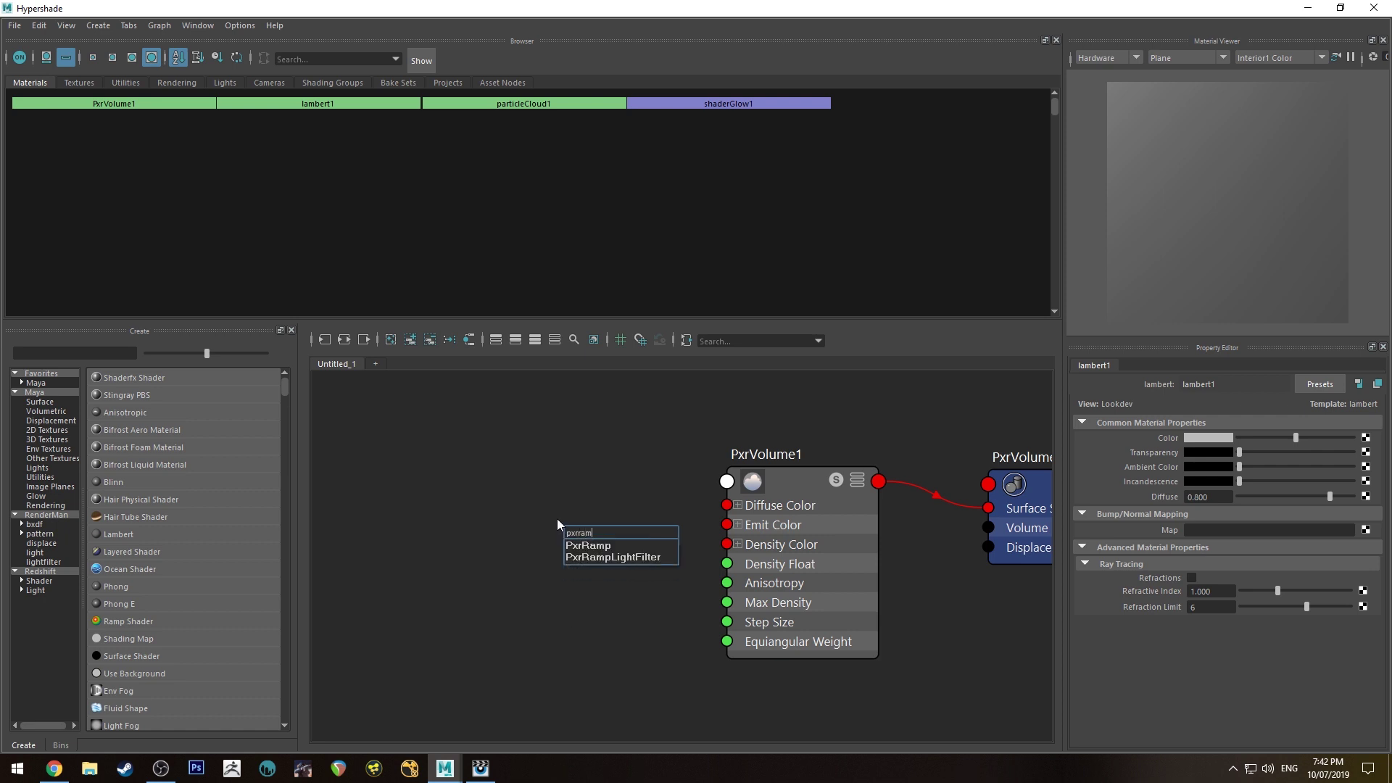
key("Return")
left_click(601, 554)
key("3")
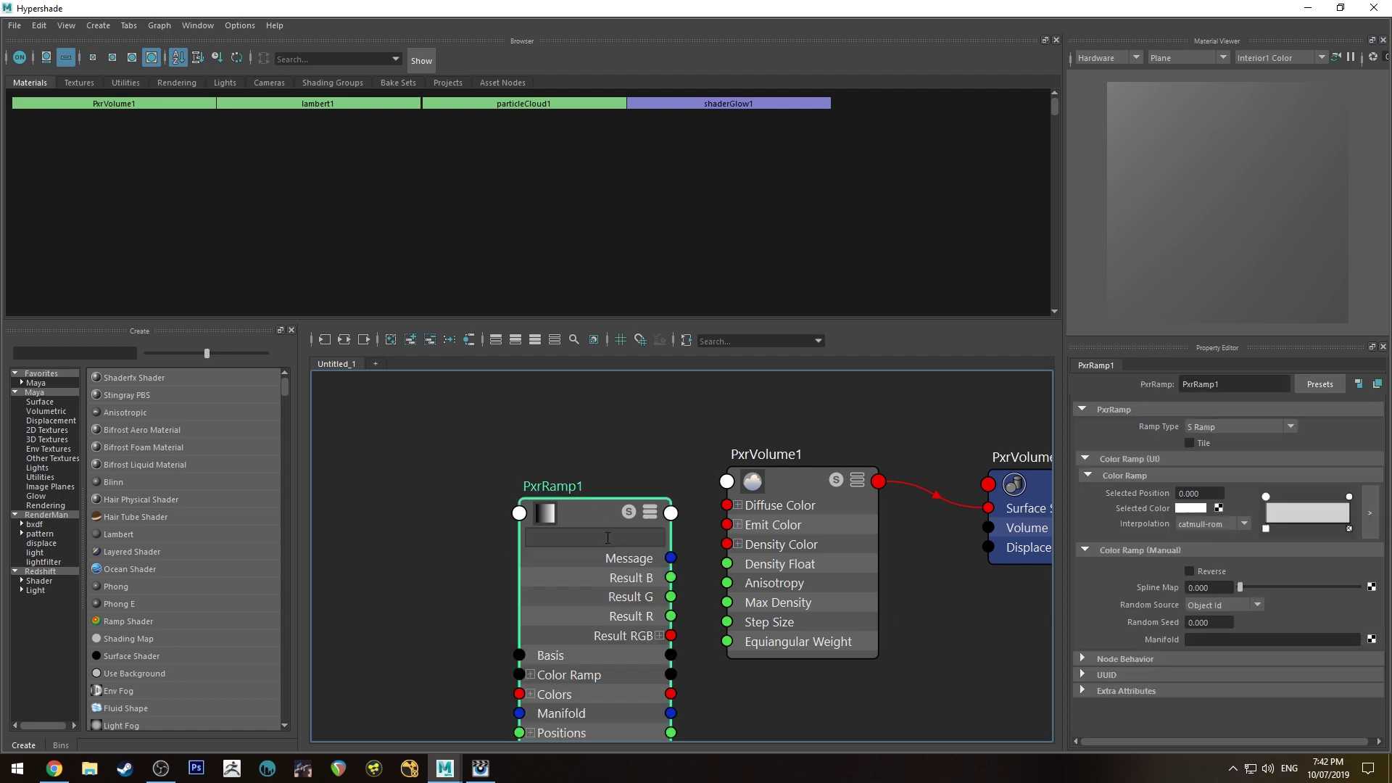
left_click_drag(670, 635, 734, 505)
left_click_drag(607, 511, 607, 494)
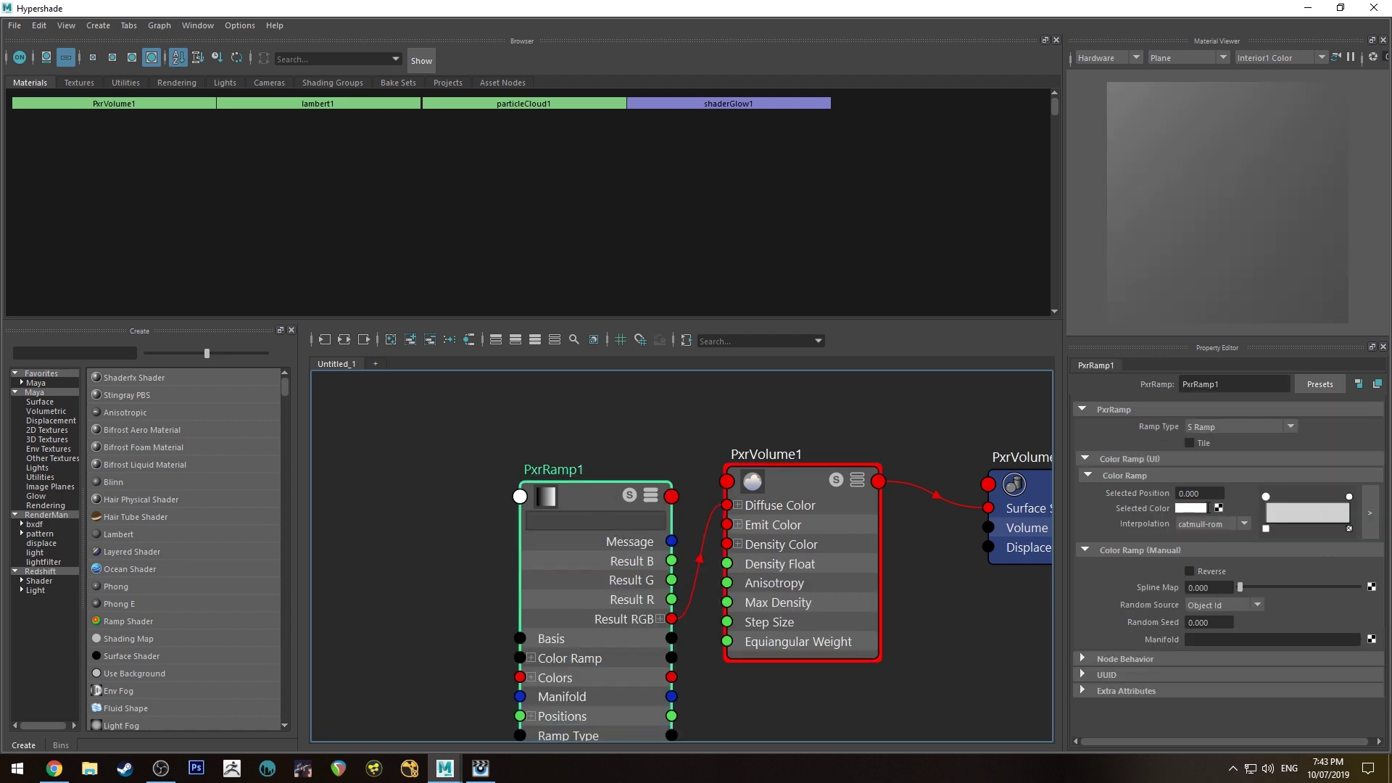
Set the ramp's two stop colours to red and green.
left_click(1187, 508)
left_click_drag(1305, 511, 1316, 541)
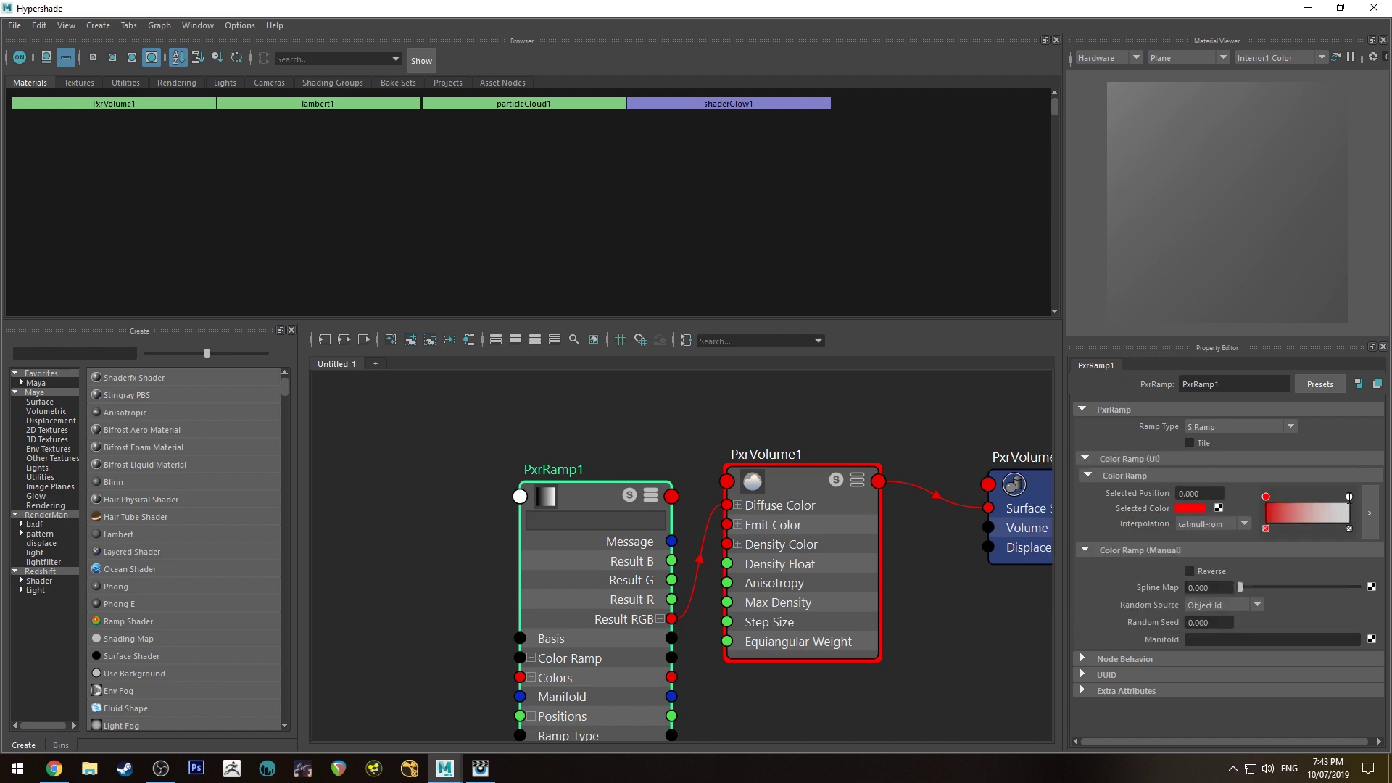
left_click(1184, 506)
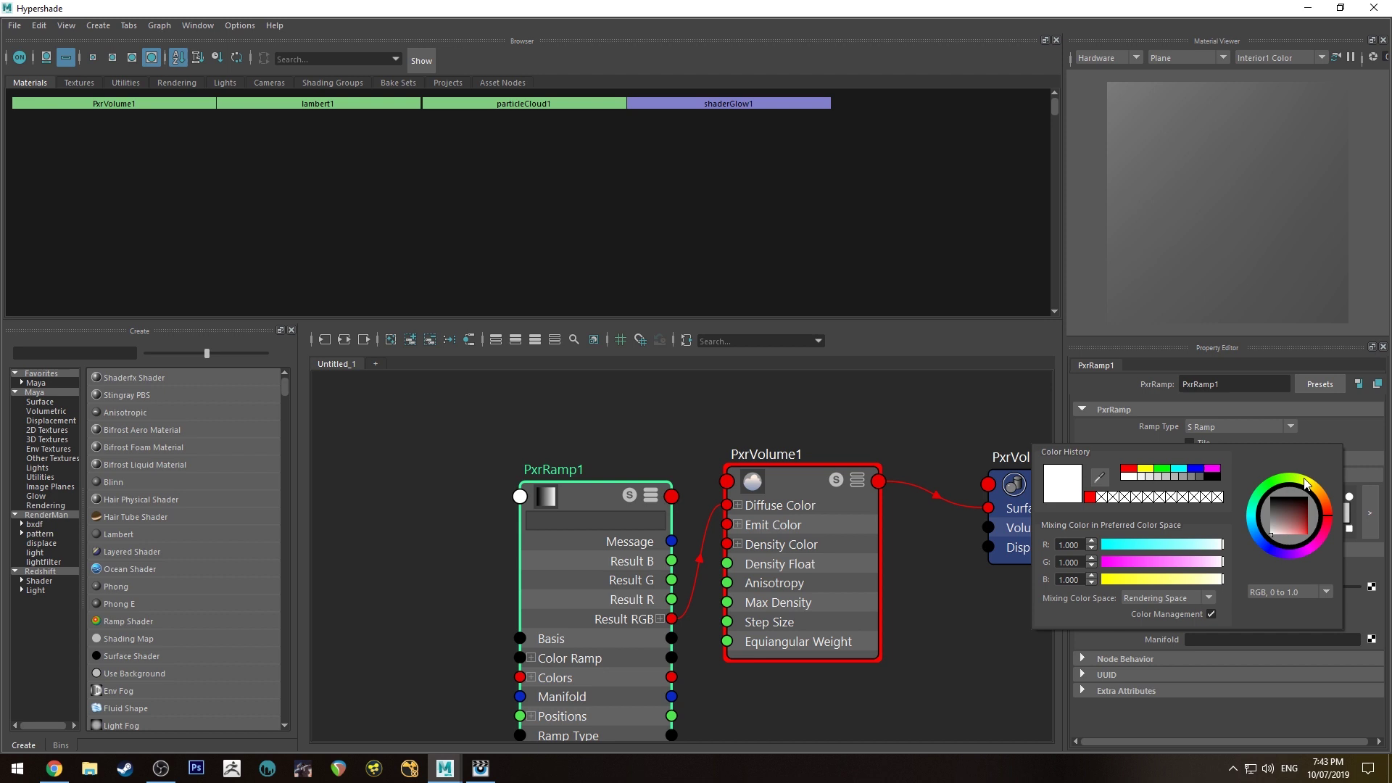
left_click_drag(1305, 481, 1280, 481)
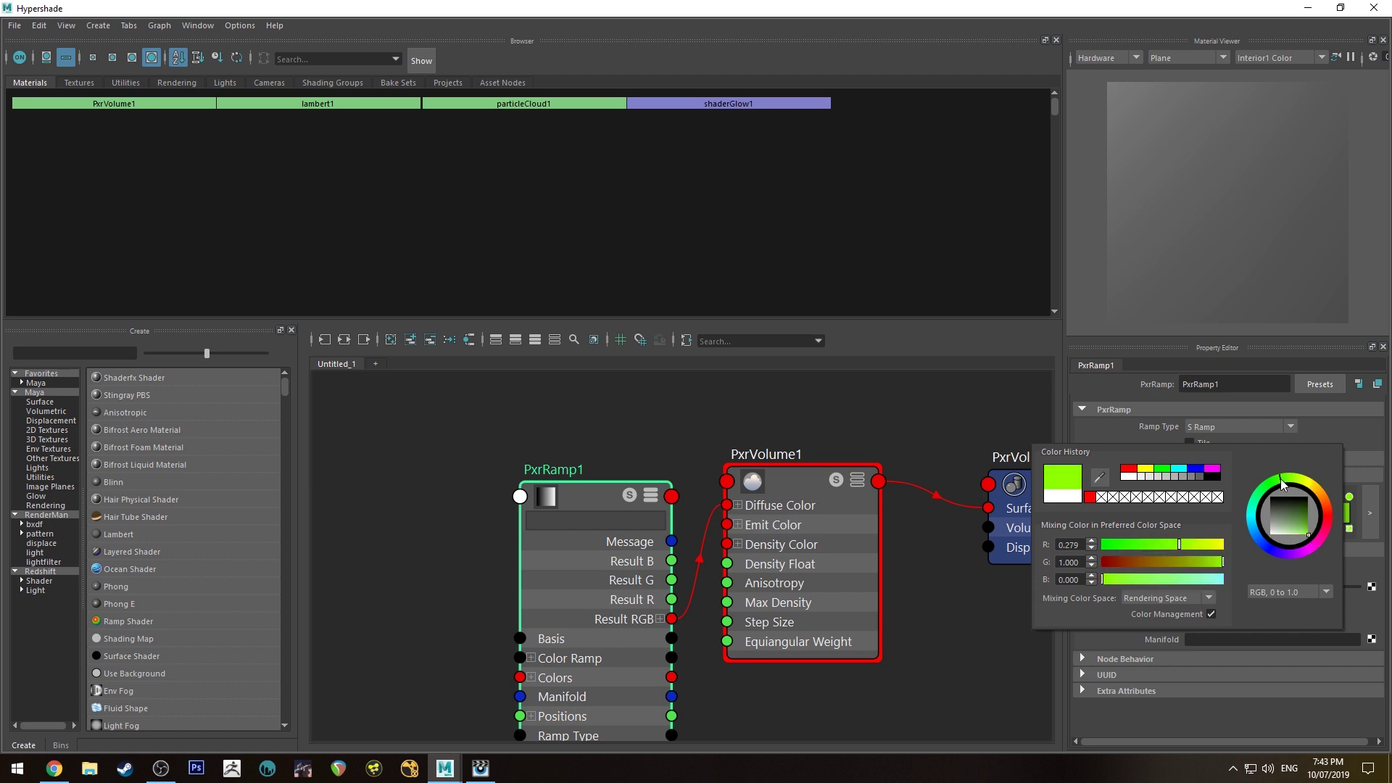
middle_click_drag(420, 536, 459, 459, "alt")
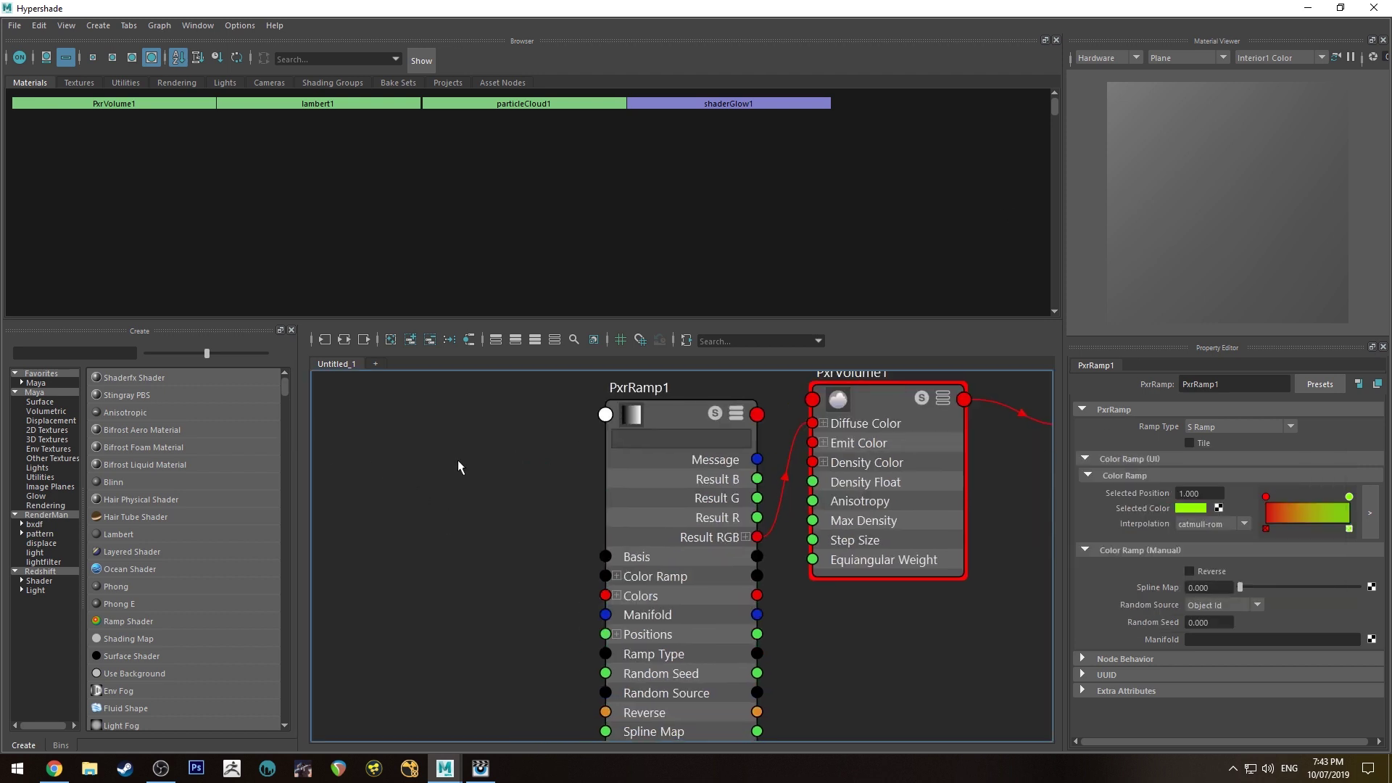
Create a PxrPrimvar node via pxrprim and set its Variable Name to density.
key("Tab")
type("pxrprim")
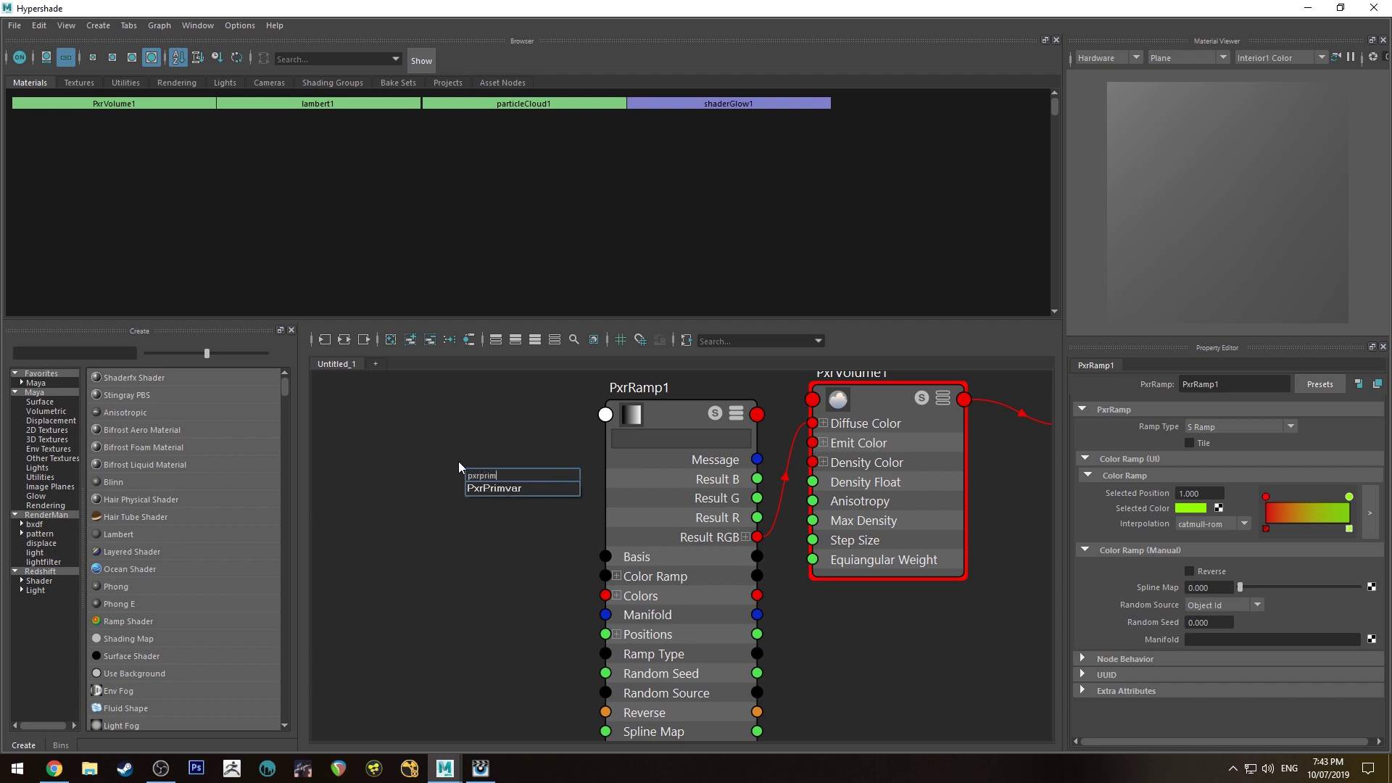
key("Return")
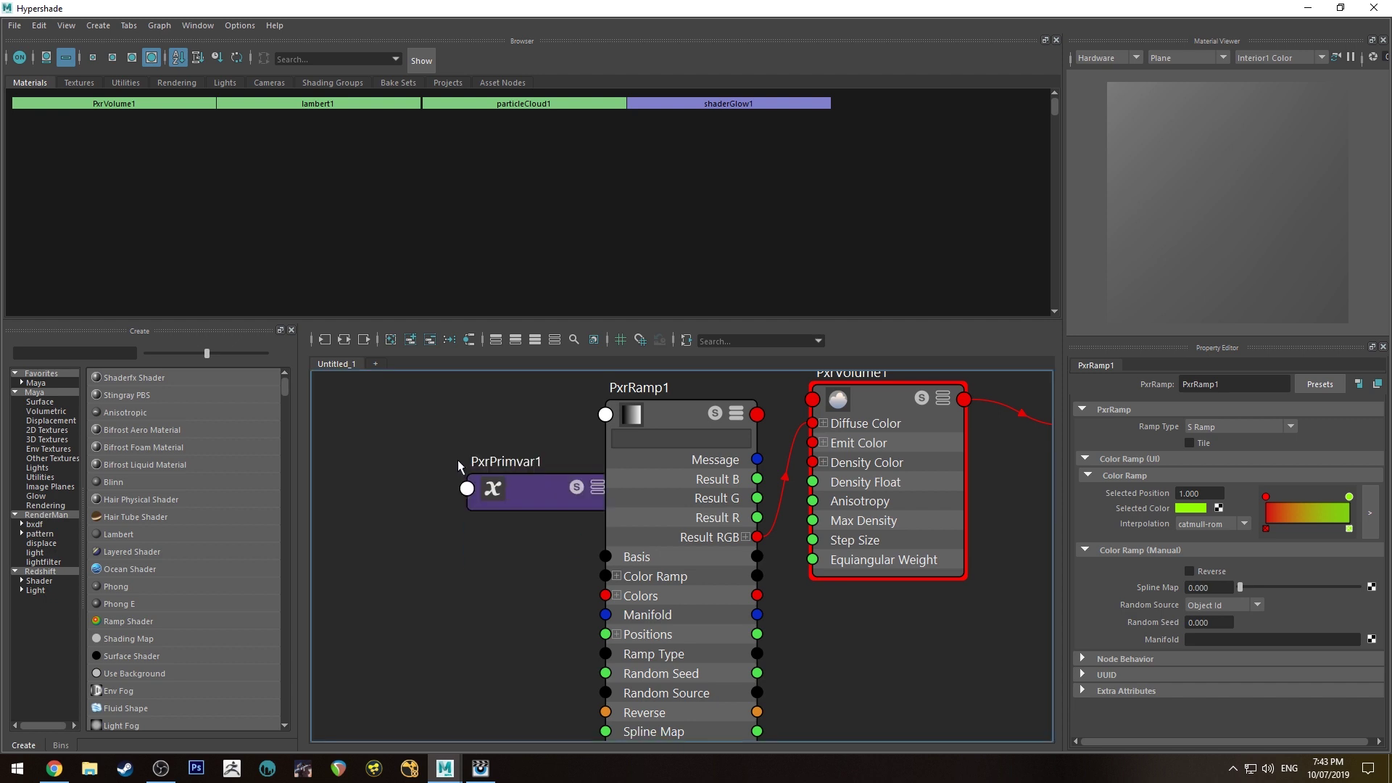
left_click(468, 486)
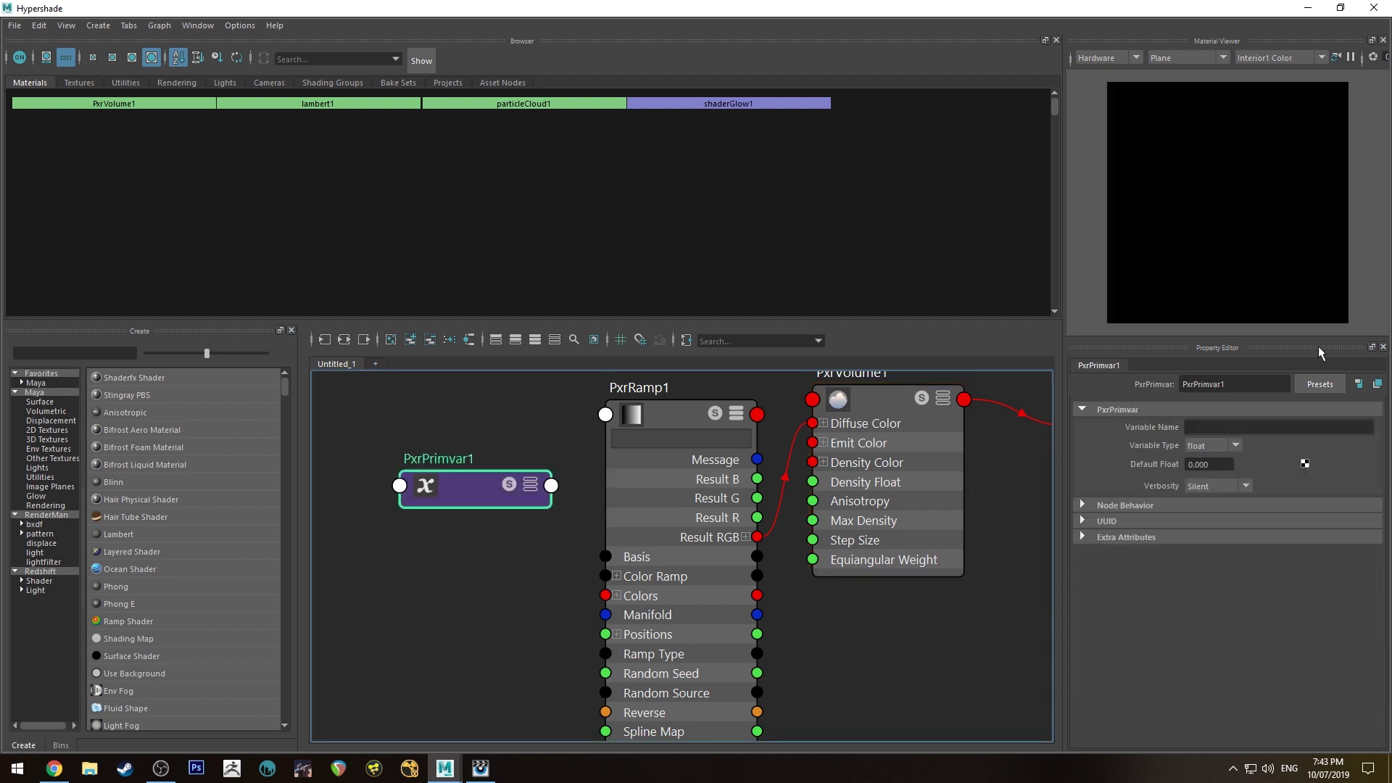
left_click(1202, 428)
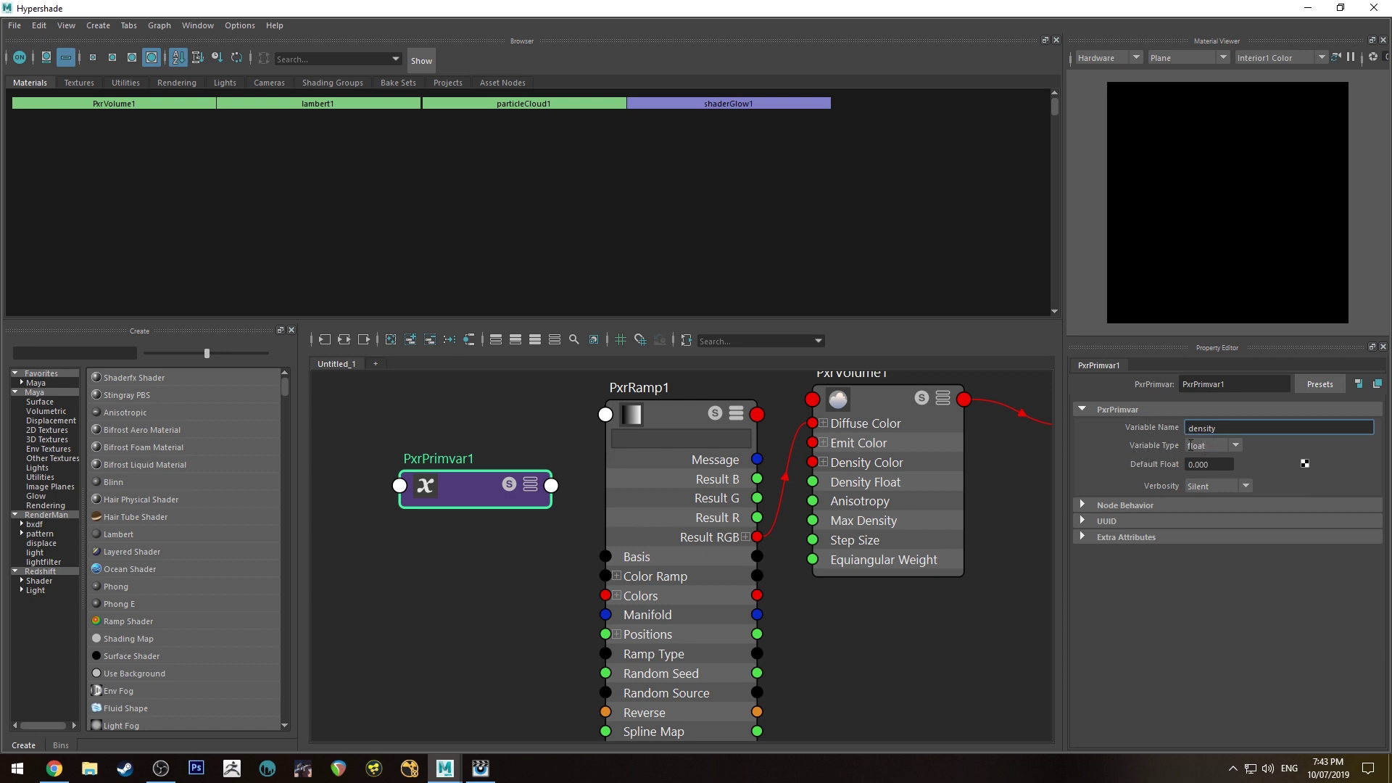
Wire PxrPrimvar1's Result F into PxrRamp1's Spline Map and minimize the Hypershade.
left_click_drag(460, 477, 441, 483)
key("3")
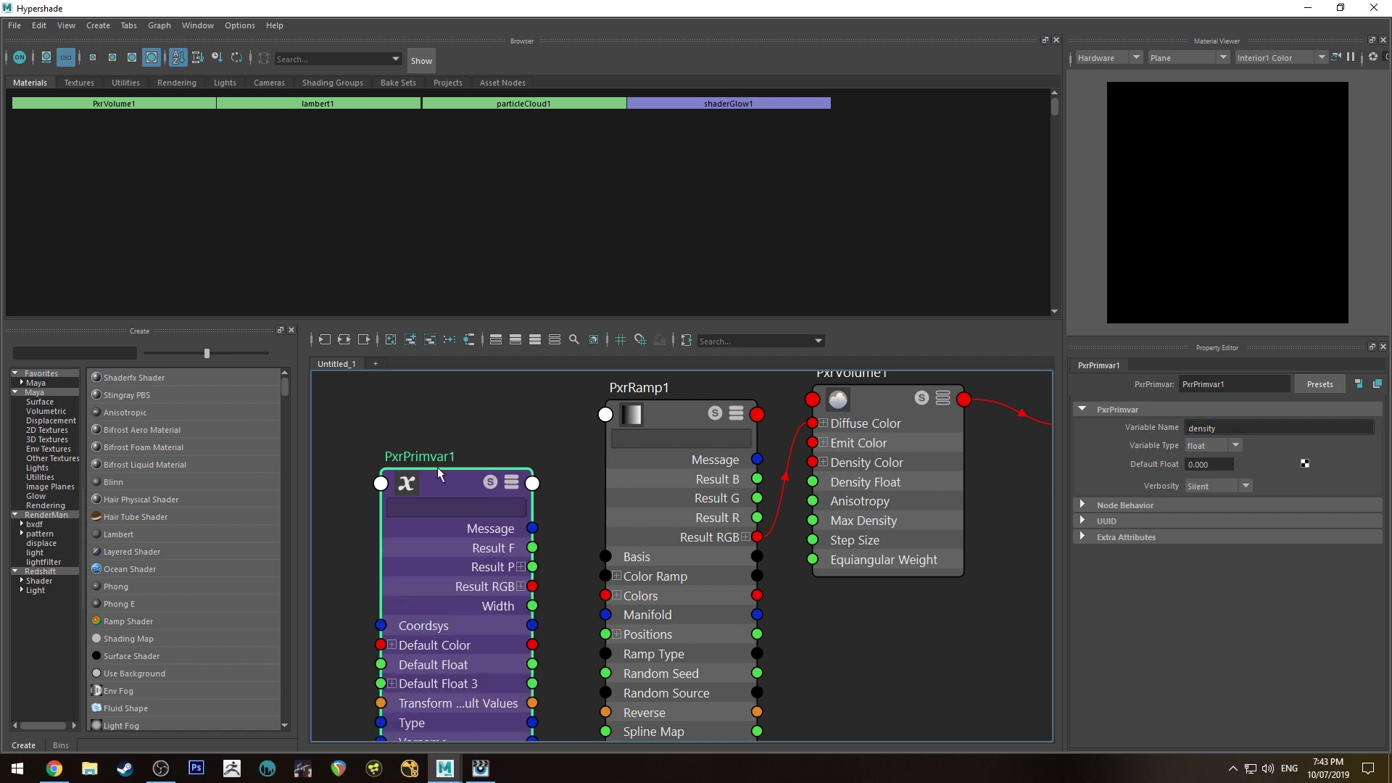
middle_click_drag(586, 513, 546, 408, "alt")
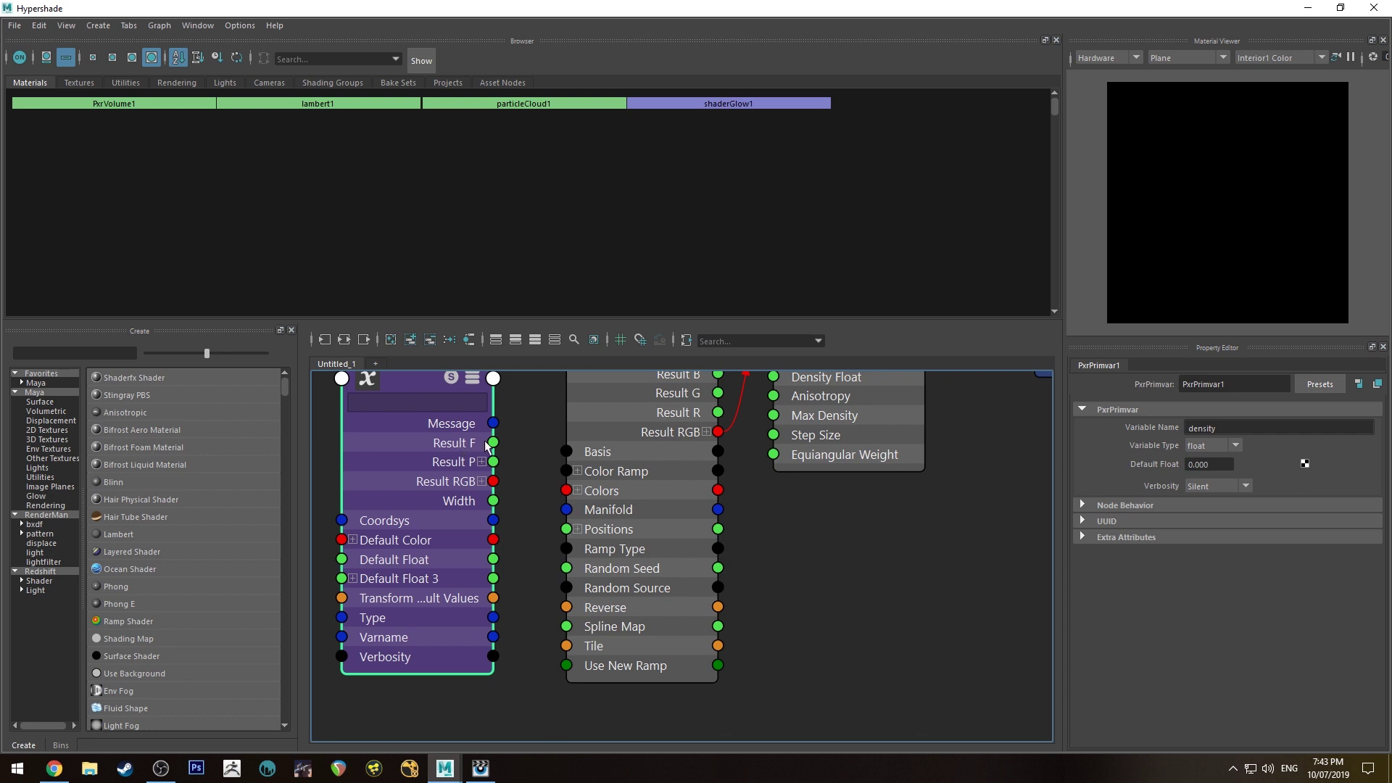
left_click_drag(494, 441, 566, 626)
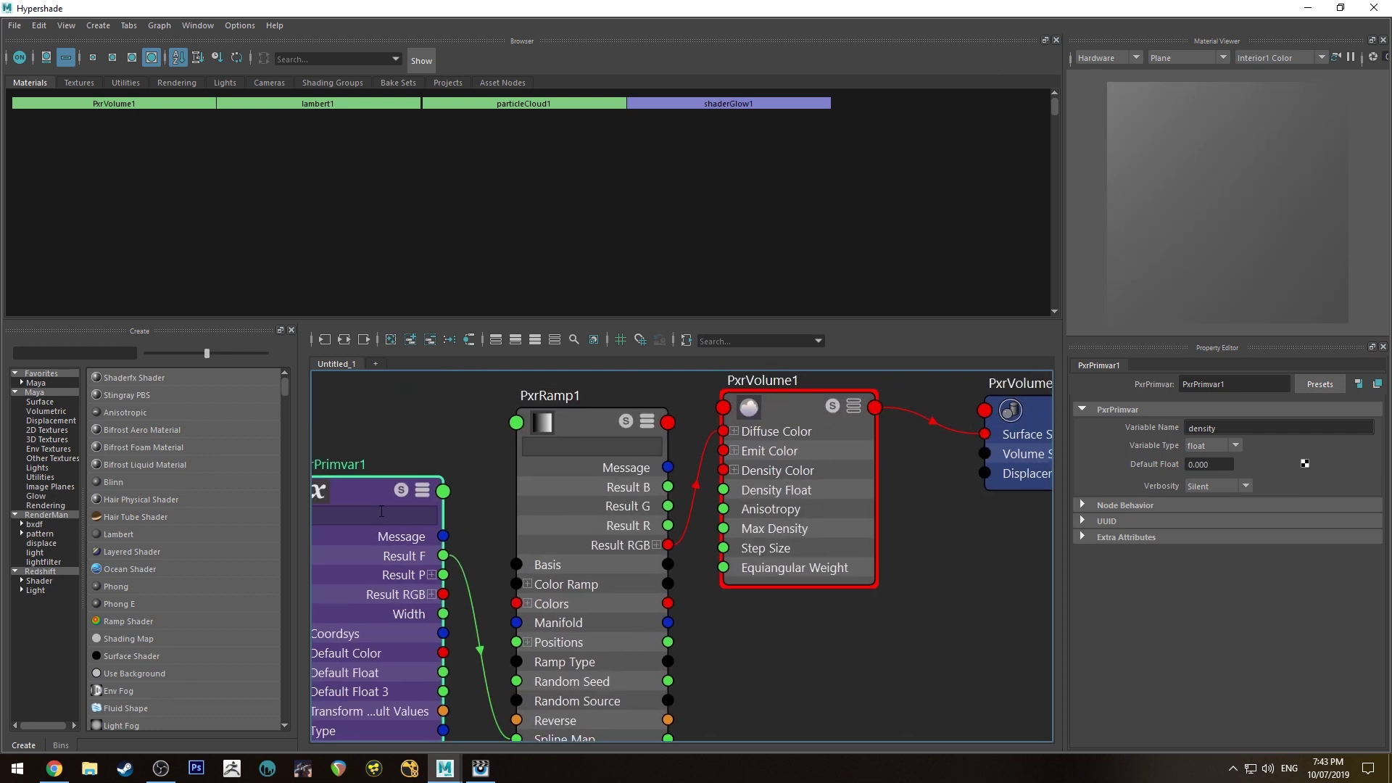
left_click(586, 413)
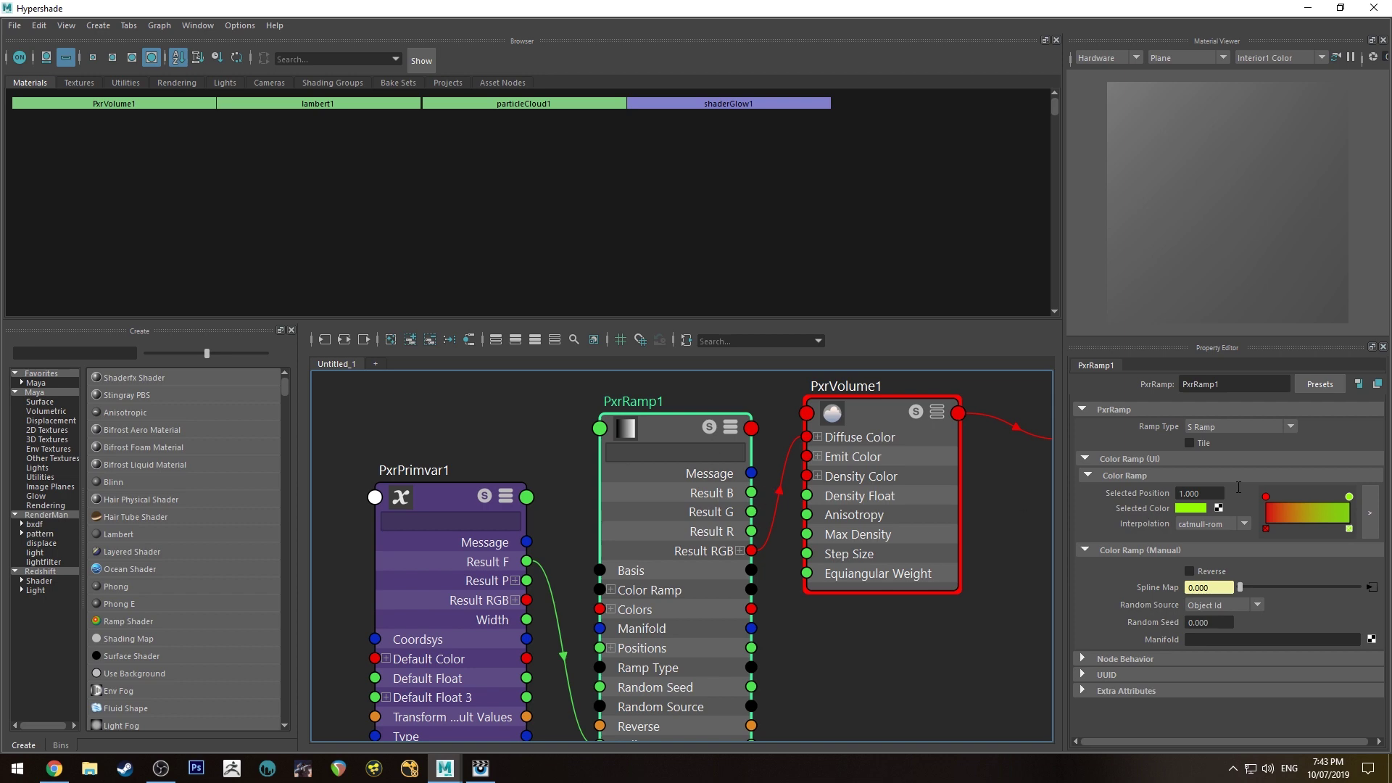
left_click(1307, 7)
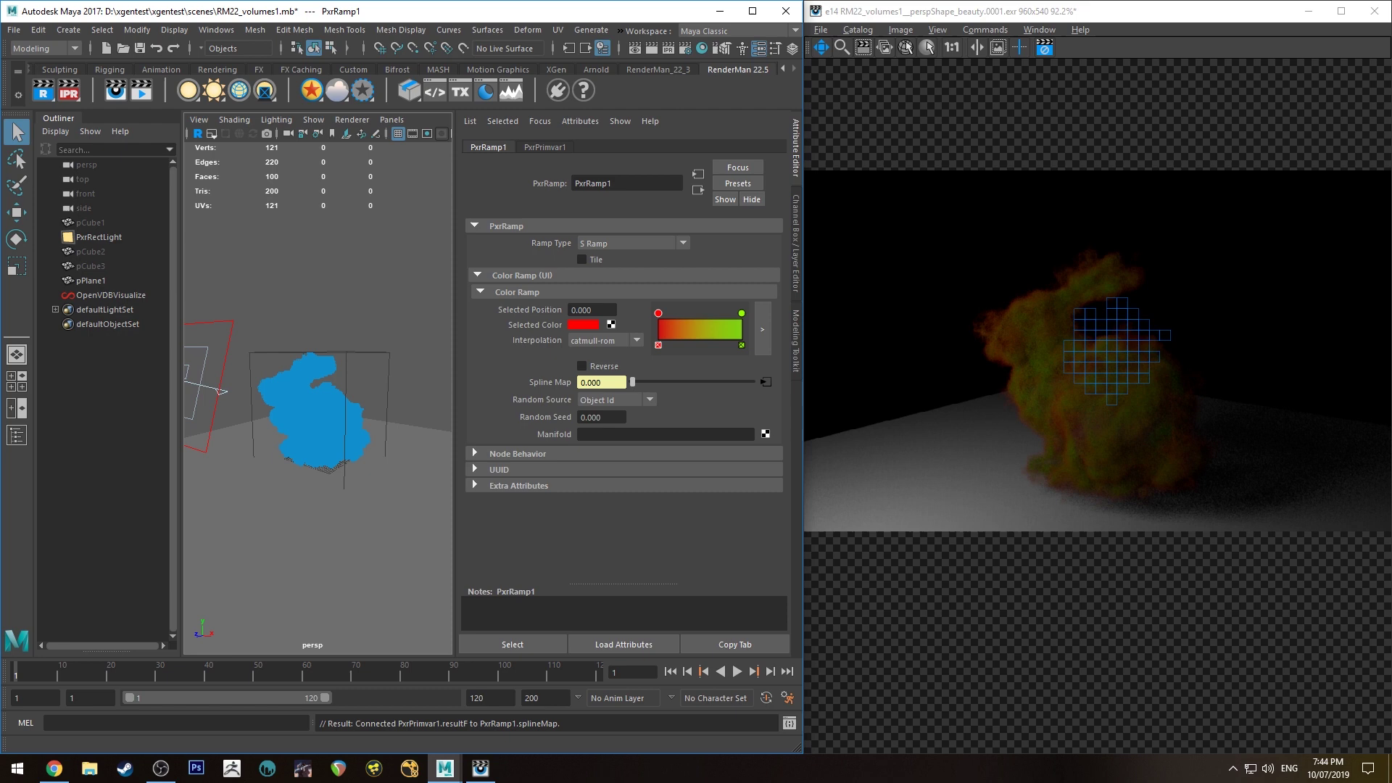
Tick Reverse under PxrRamp1's Color Ramp (Manual) to flip the colours.
left_click(582, 366)
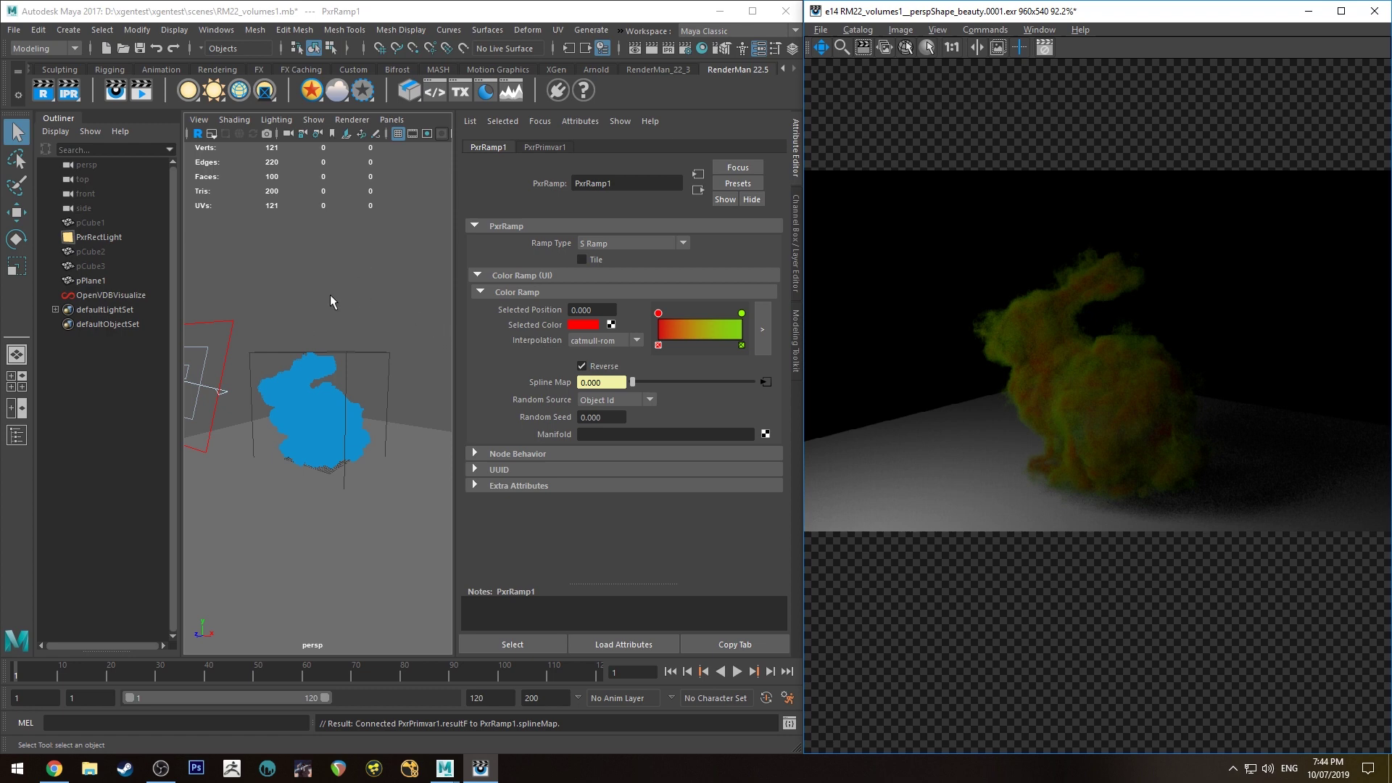
Select the bunny OpenVDBVisualize object and delete it.
left_click(95, 295)
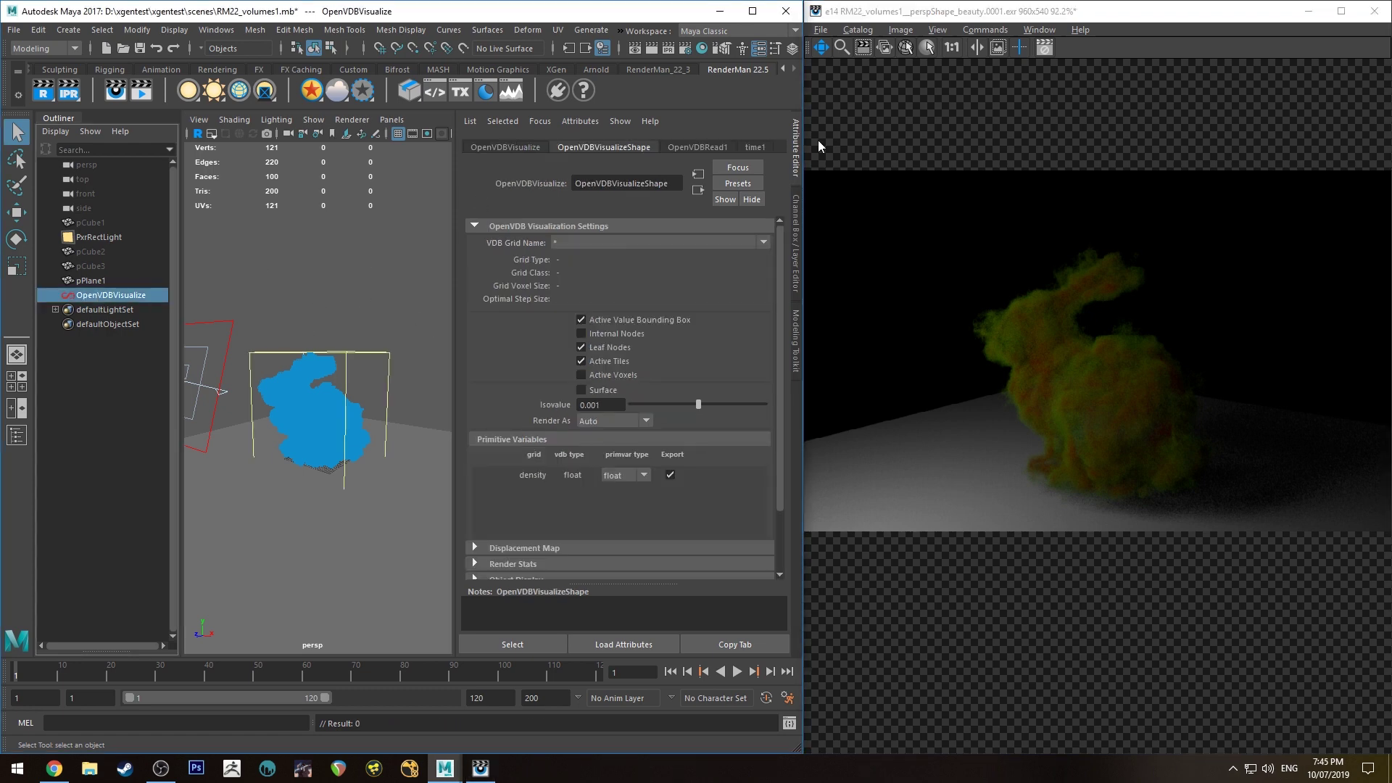
left_click(698, 148)
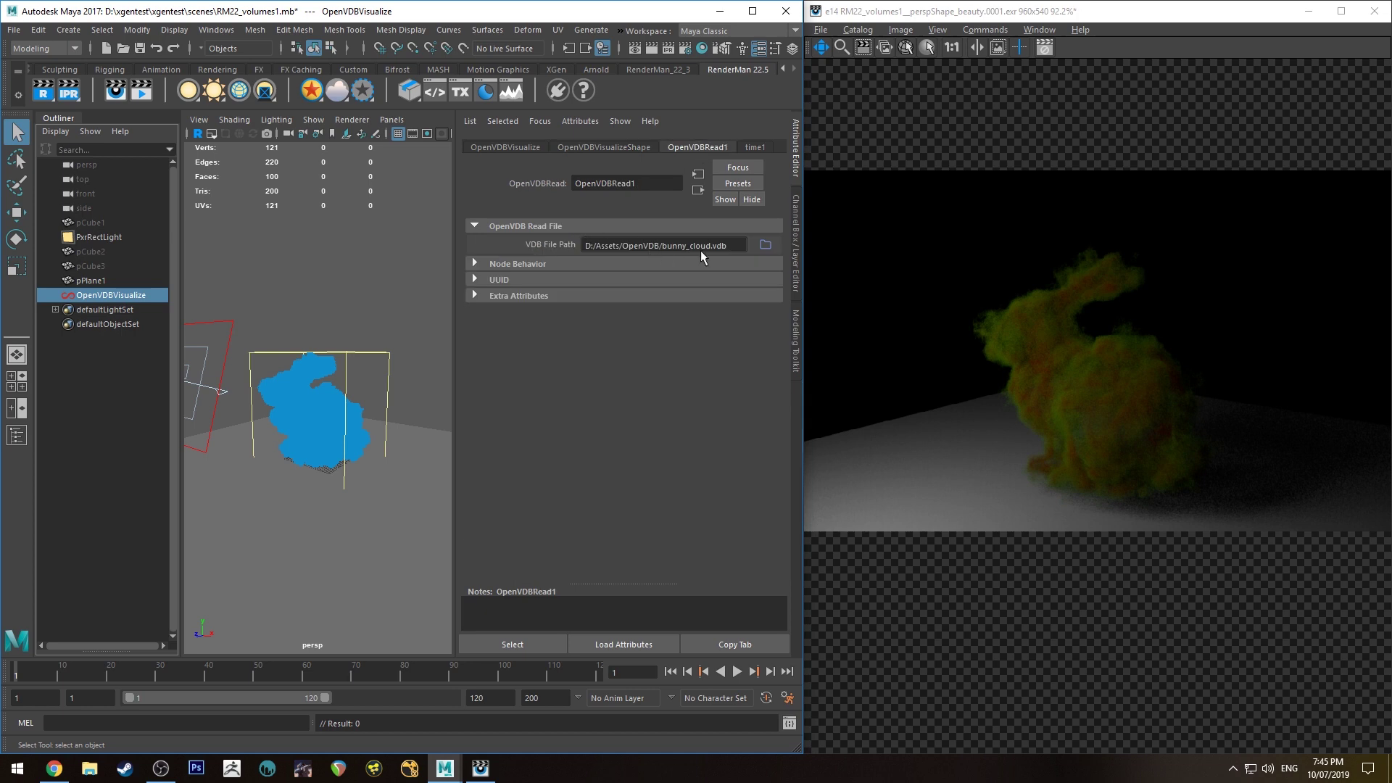
left_click(289, 286)
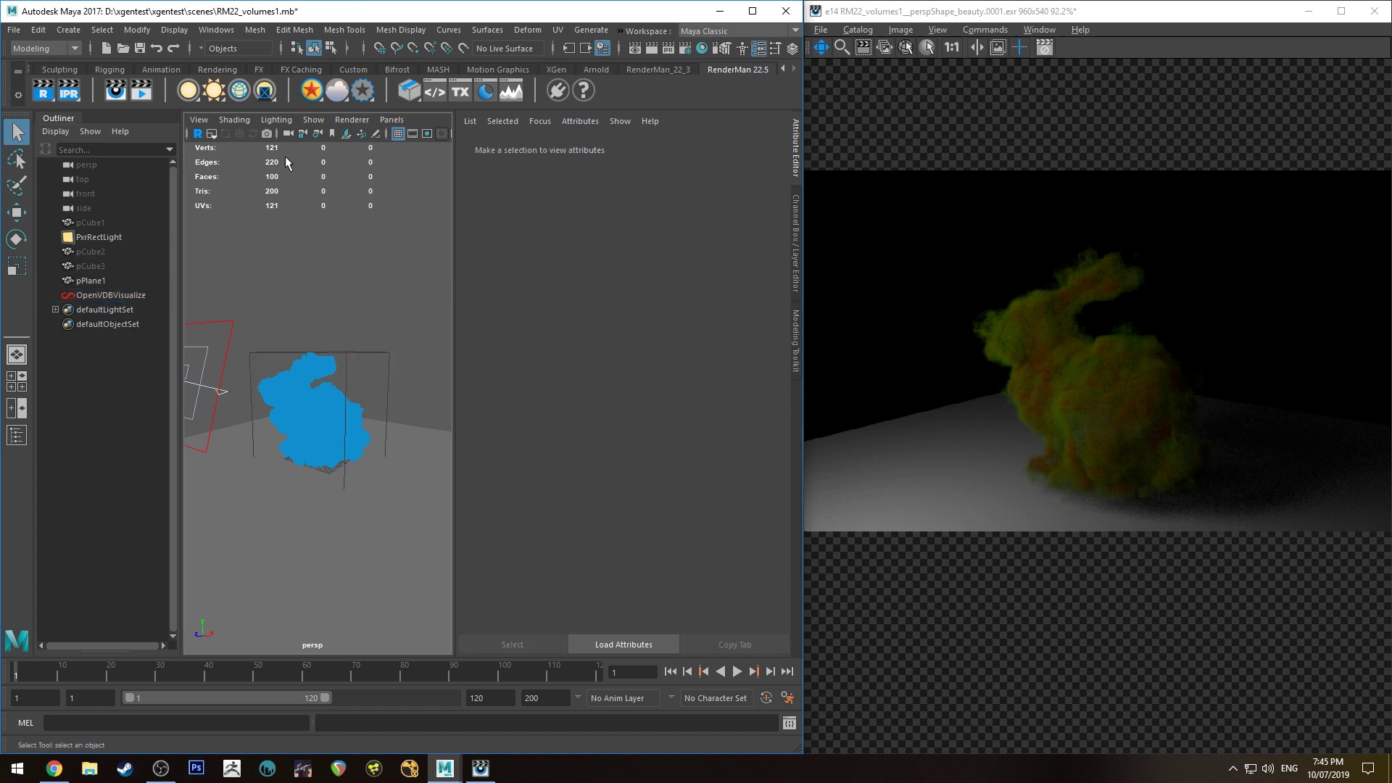
left_click(140, 49)
left_click_drag(433, 297, 301, 377)
key("Delete")
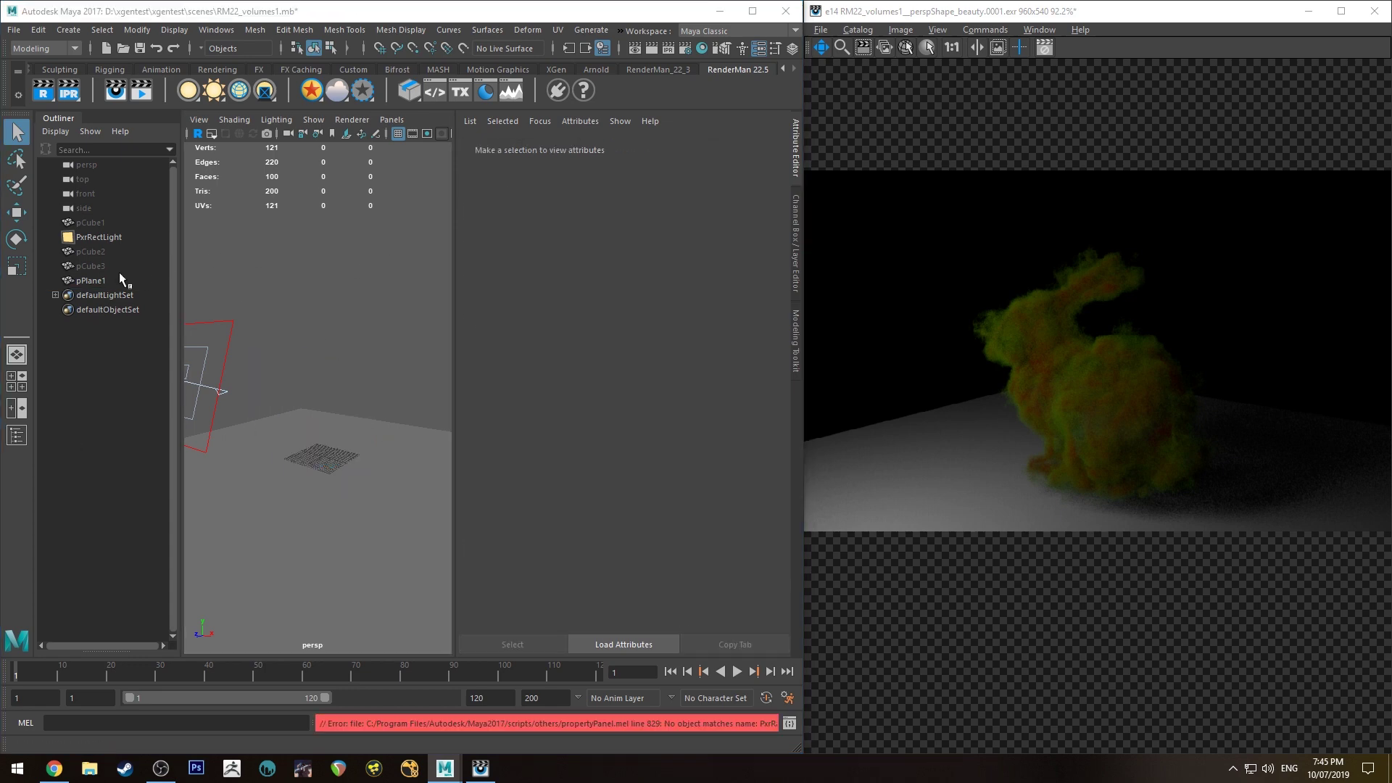
left_click(343, 311)
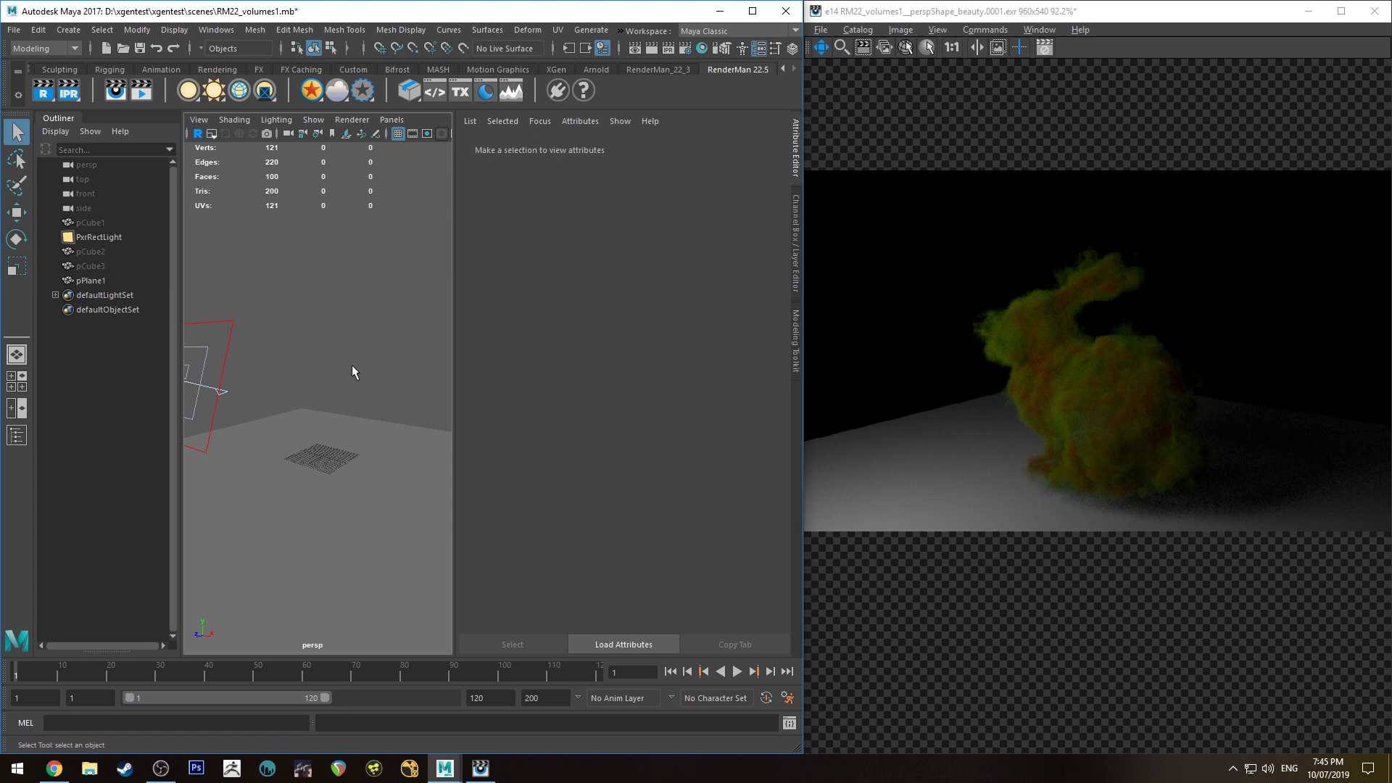
Create a new OpenVDB Visualizer loading fire.vdb and orbit to see the whole volume.
left_click(337, 90)
left_click(362, 119)
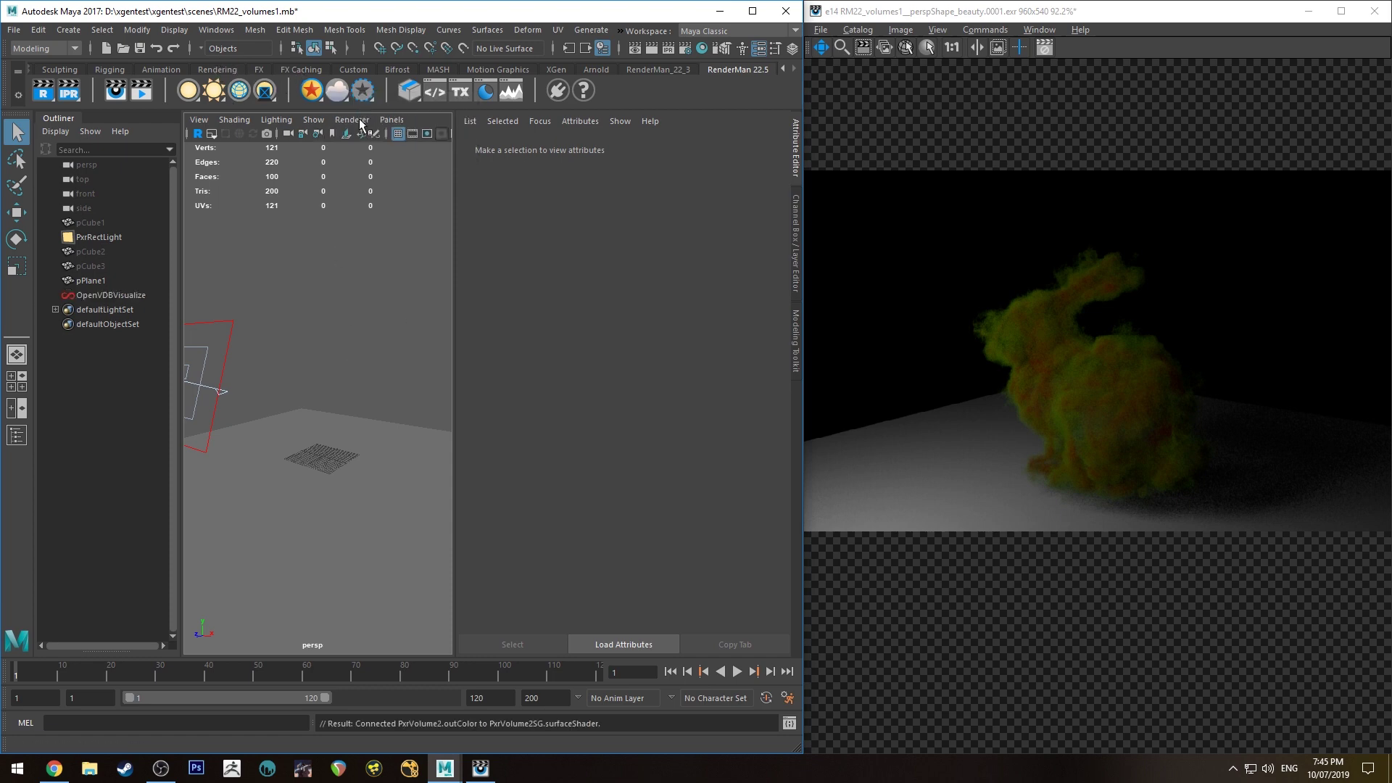
triple_click(727, 248)
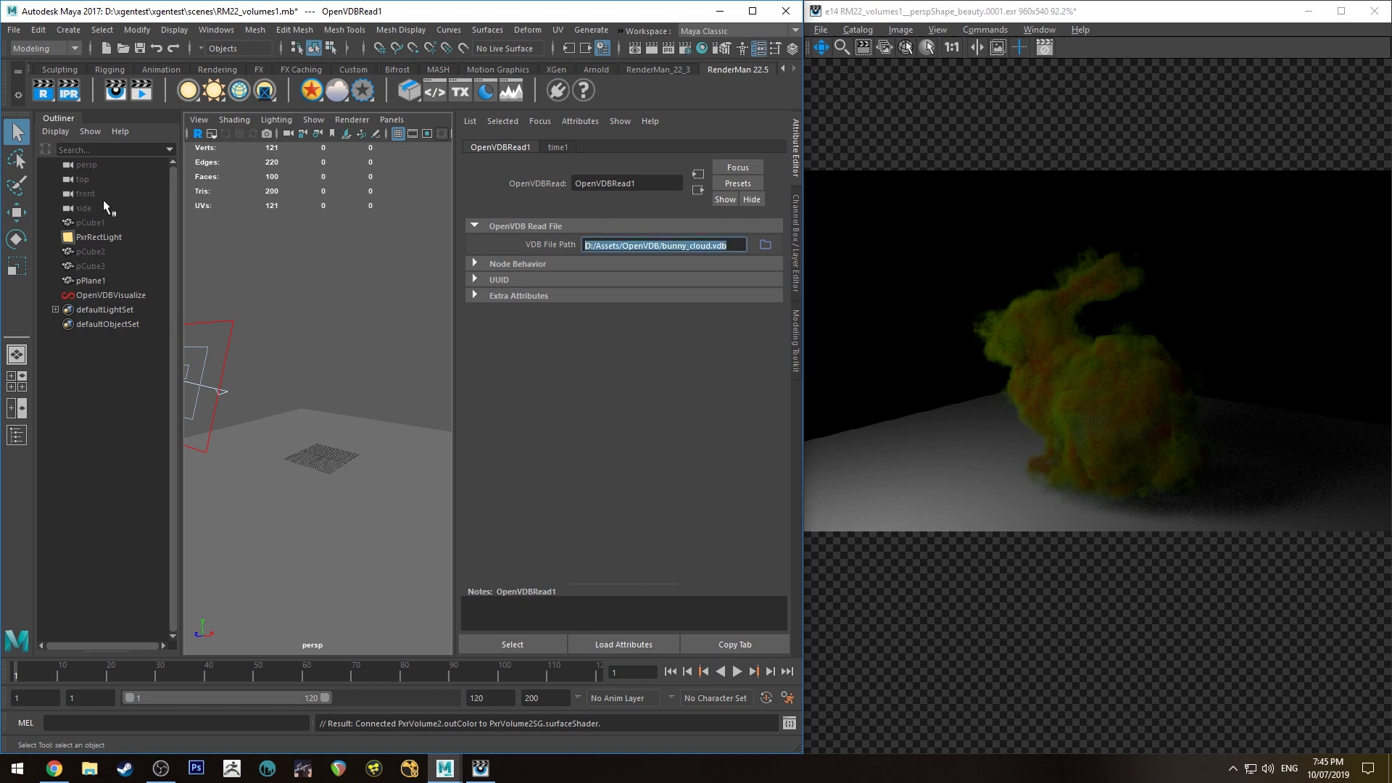
left_click(764, 245)
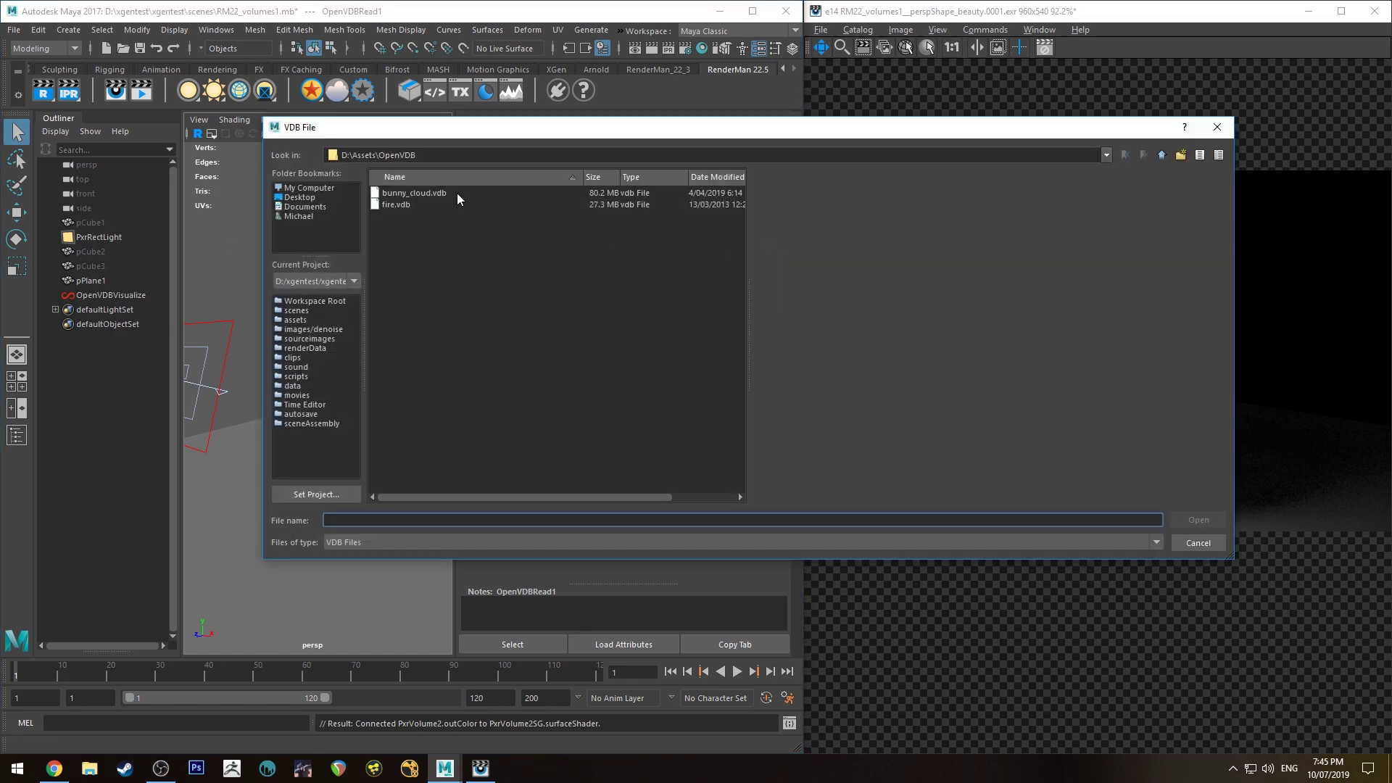
left_click(428, 204)
left_click(1199, 519)
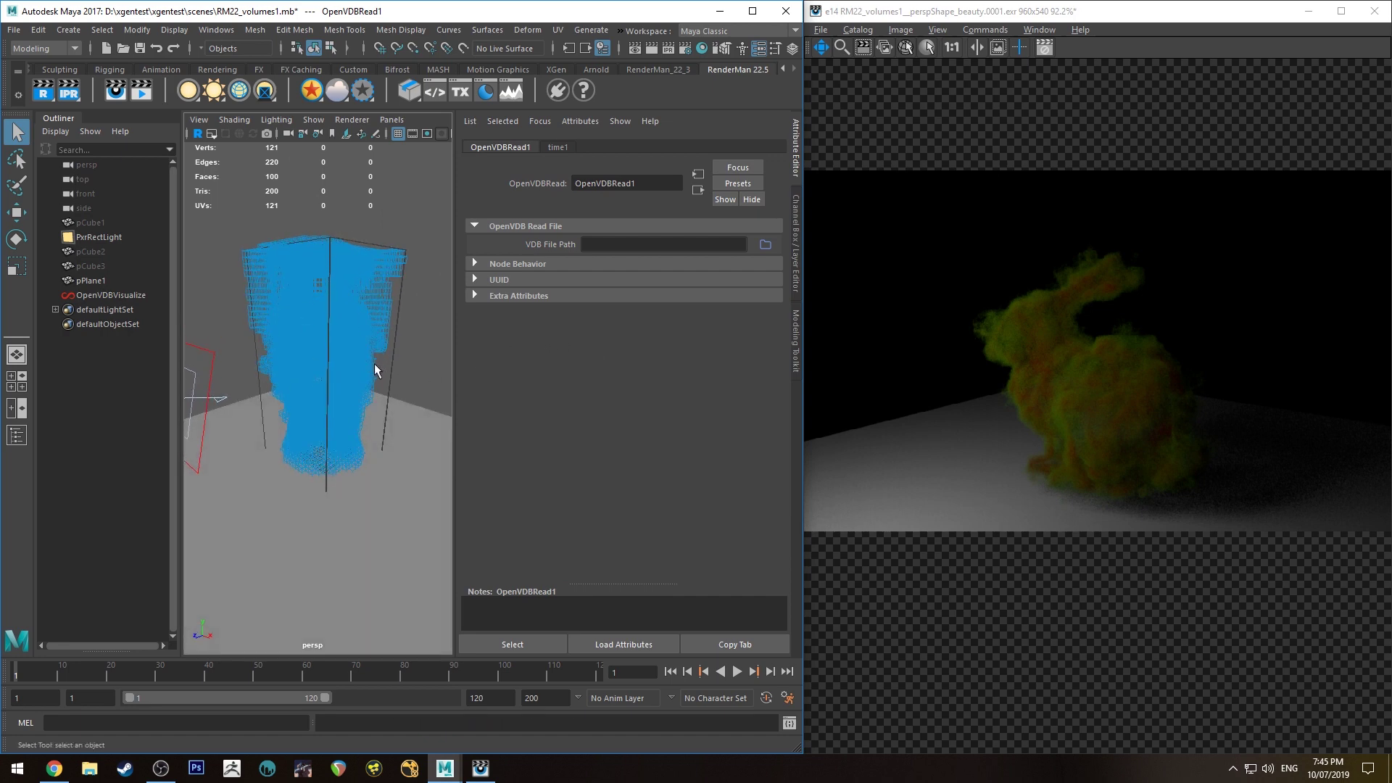
scroll(374, 363, "down", 5)
left_click_drag(374, 363, 414, 223, "alt")
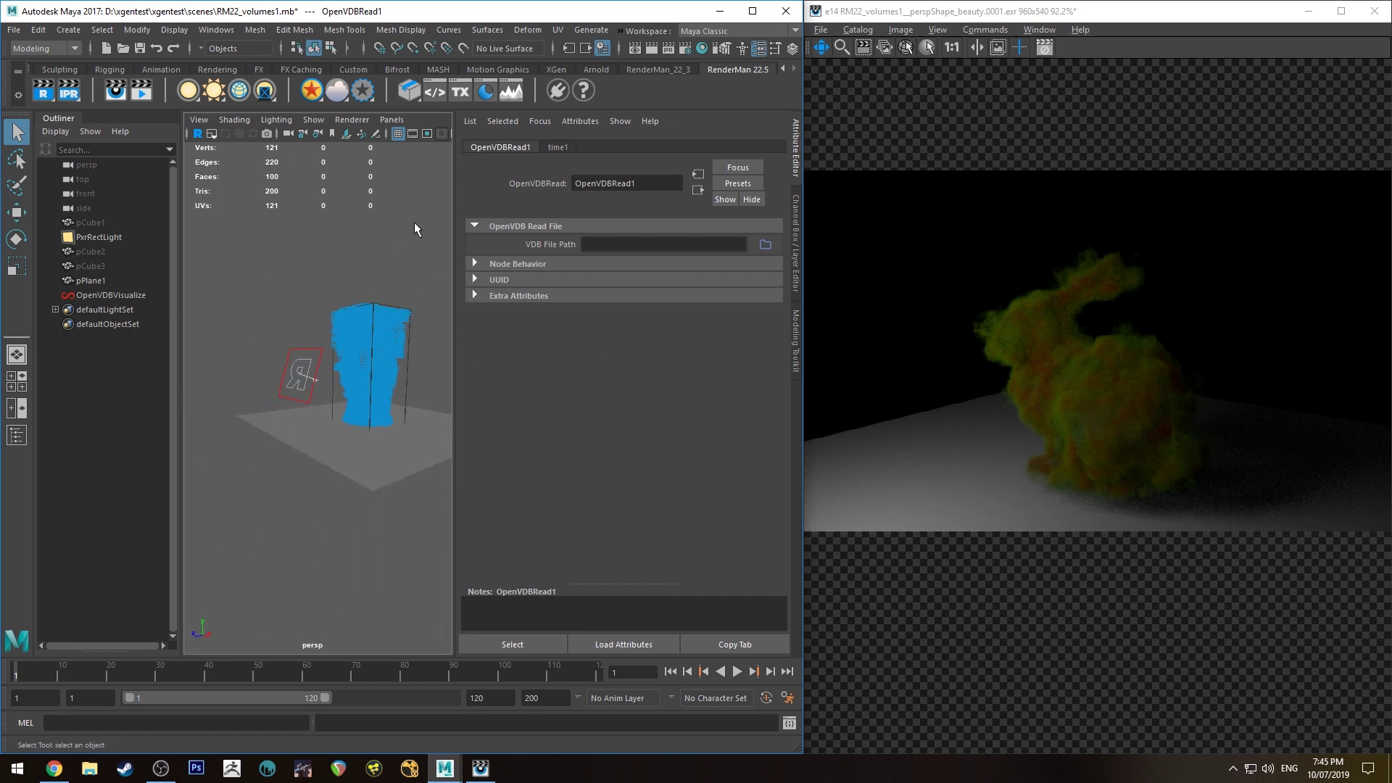
Move PxrRectLight up and to the left, then restart the IPR render of the fire volume.
left_click(301, 366)
key("w")
left_click_drag(268, 302, 302, 259)
left_click(68, 90)
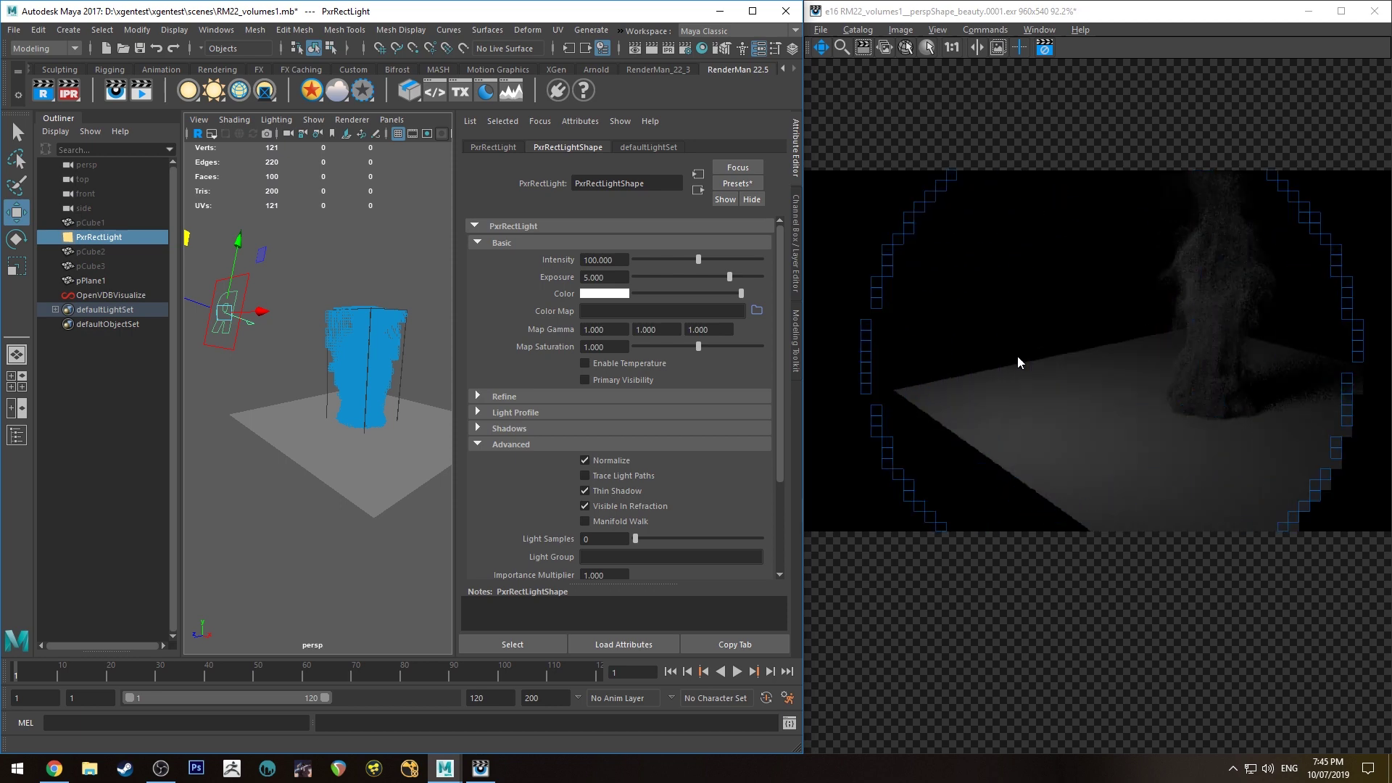
Orbit the viewport and select the PxrVolume2 material in Hypershade.
left_click_drag(330, 340, 366, 355, "alt")
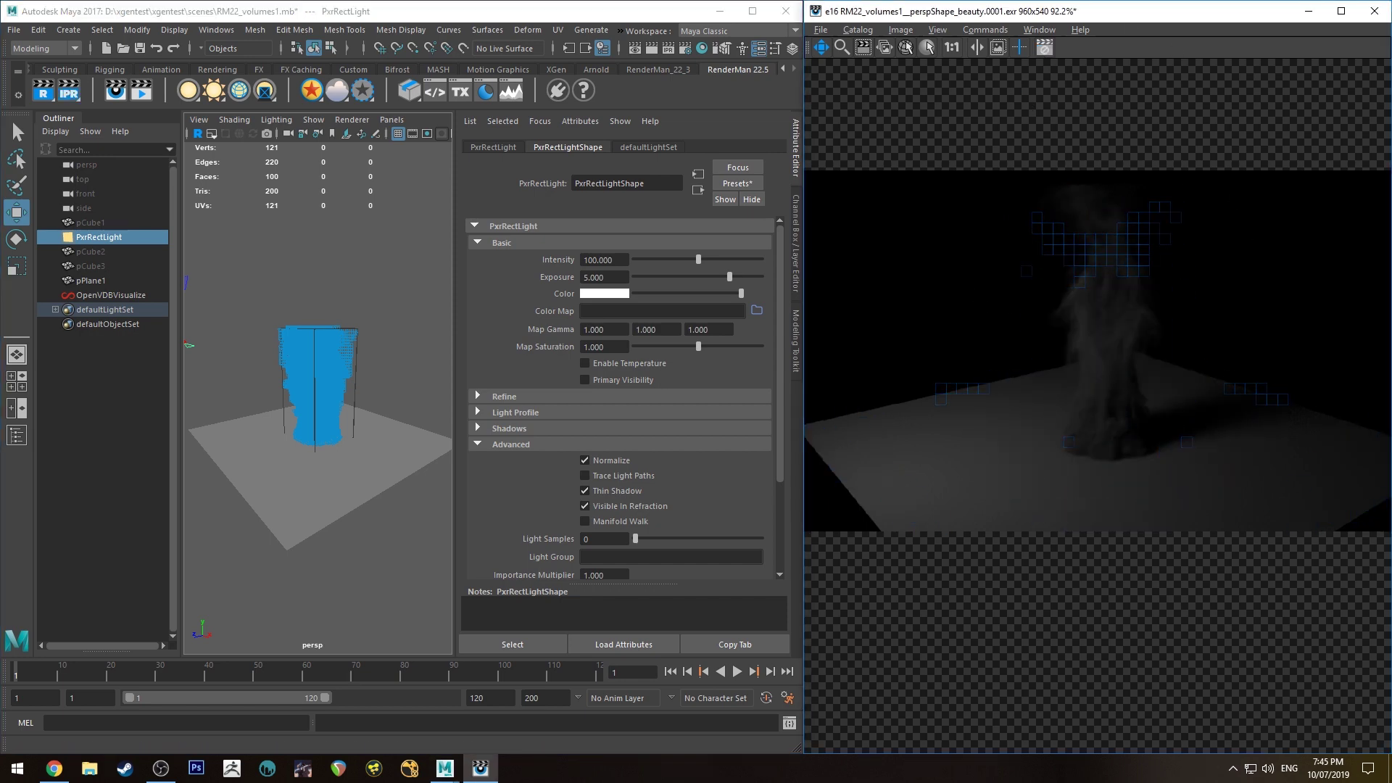
left_click(702, 48)
left_click(495, 458)
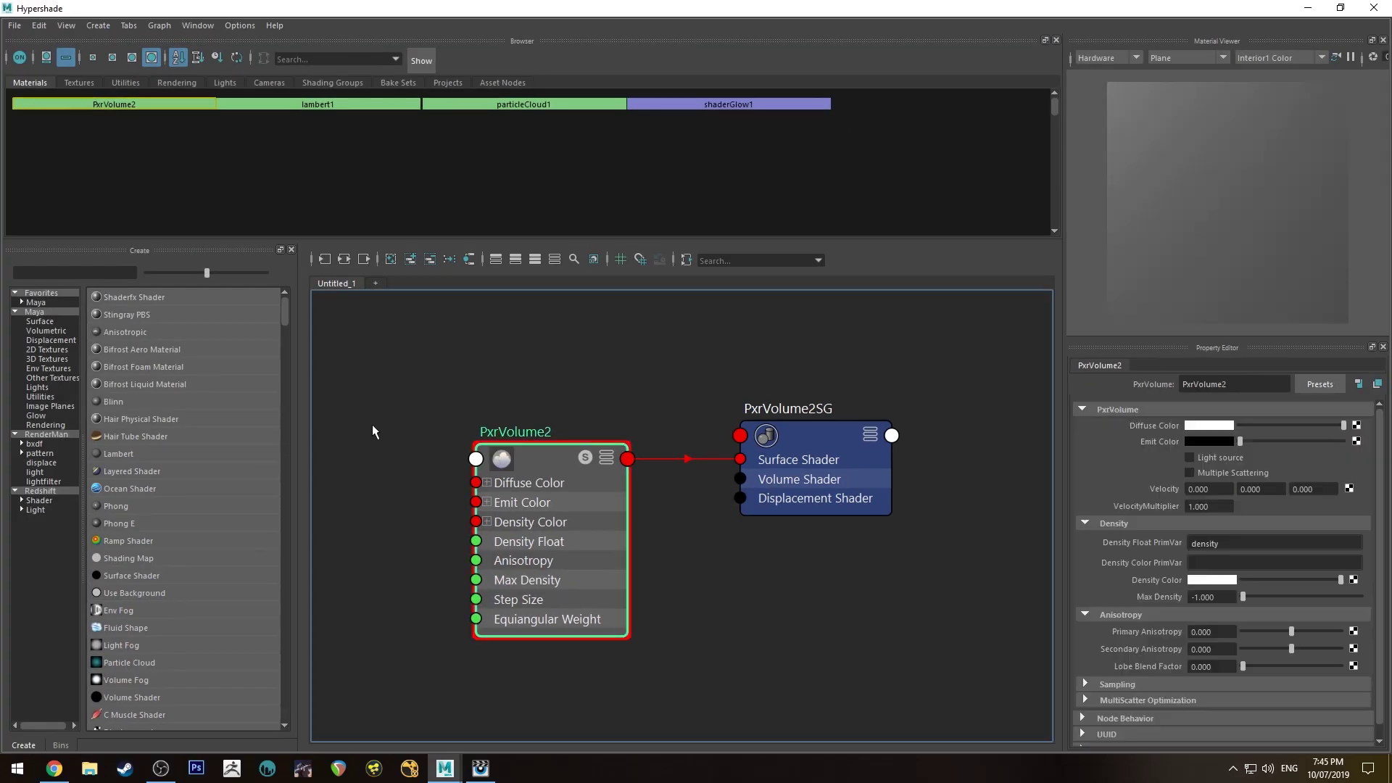
Inspect PxrVolume2's Density Float PrimVar and expand the node to show all its inputs.
key("f")
key("Tab")
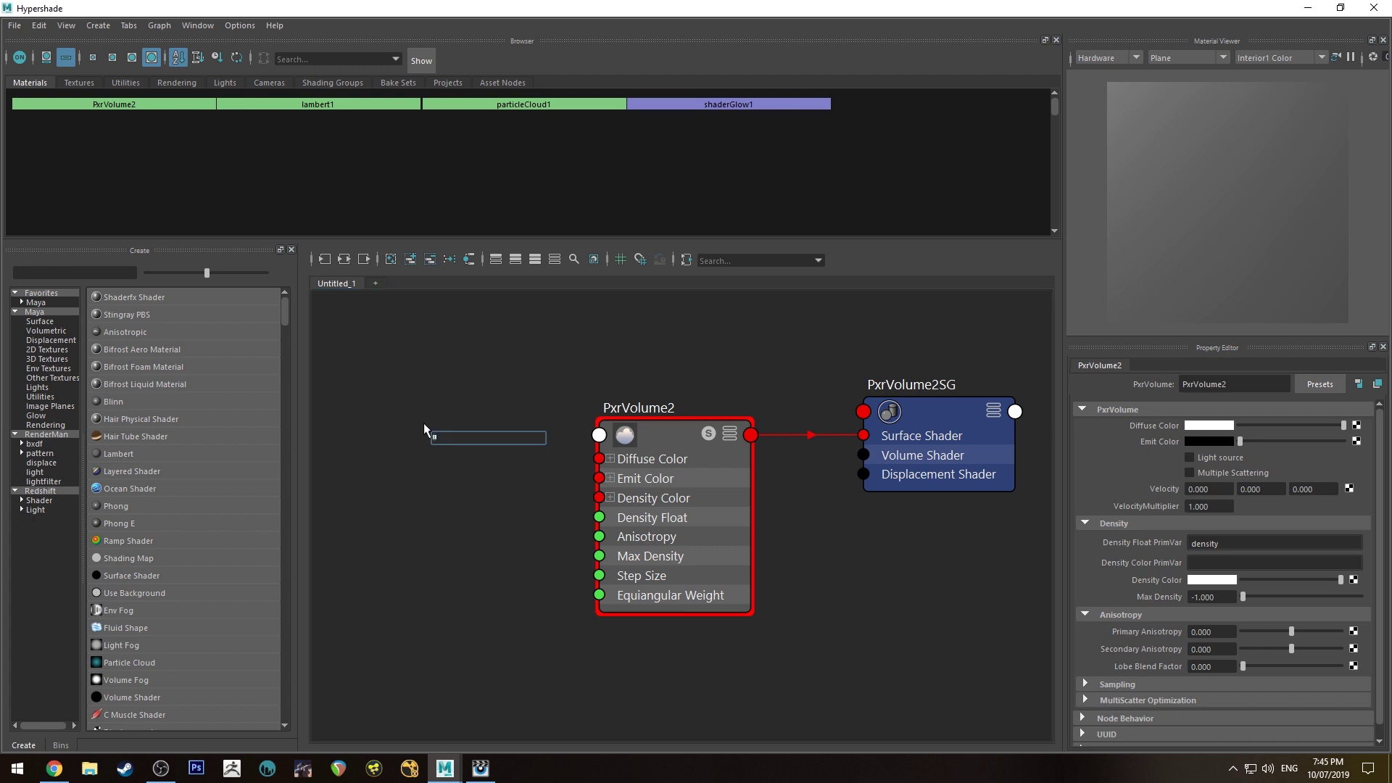
type("pri")
key("BackSpace")
key("BackSpace")
key("BackSpace")
key("Escape")
left_click(674, 452)
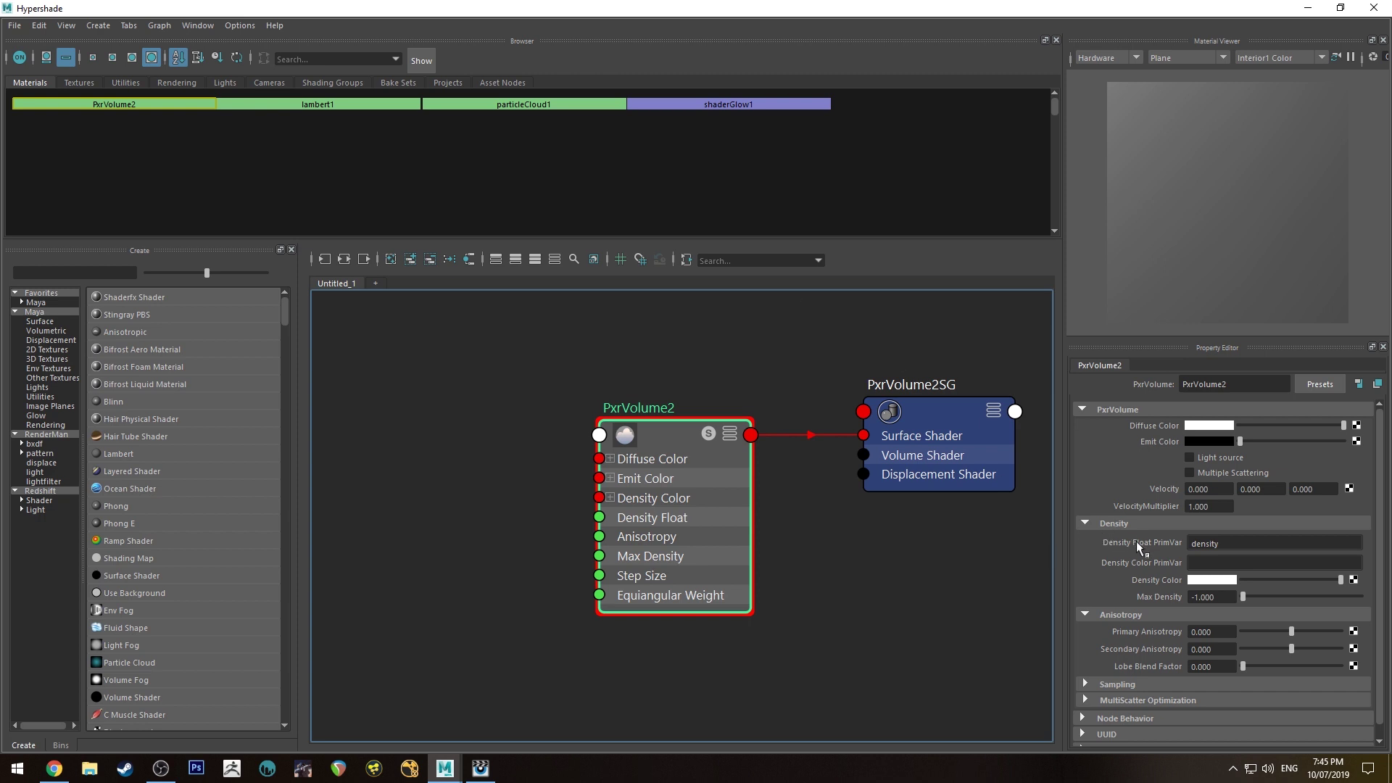
left_click(1229, 544)
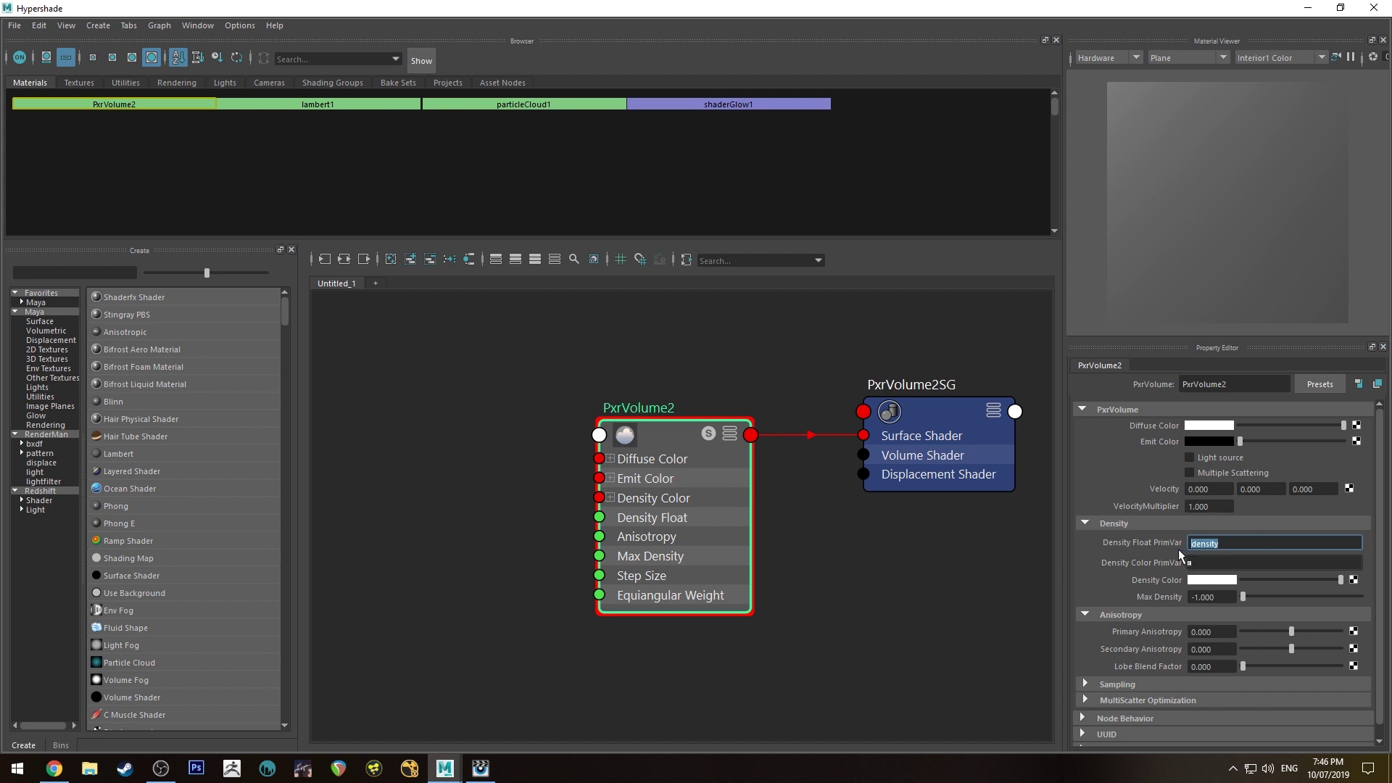
left_click(920, 593)
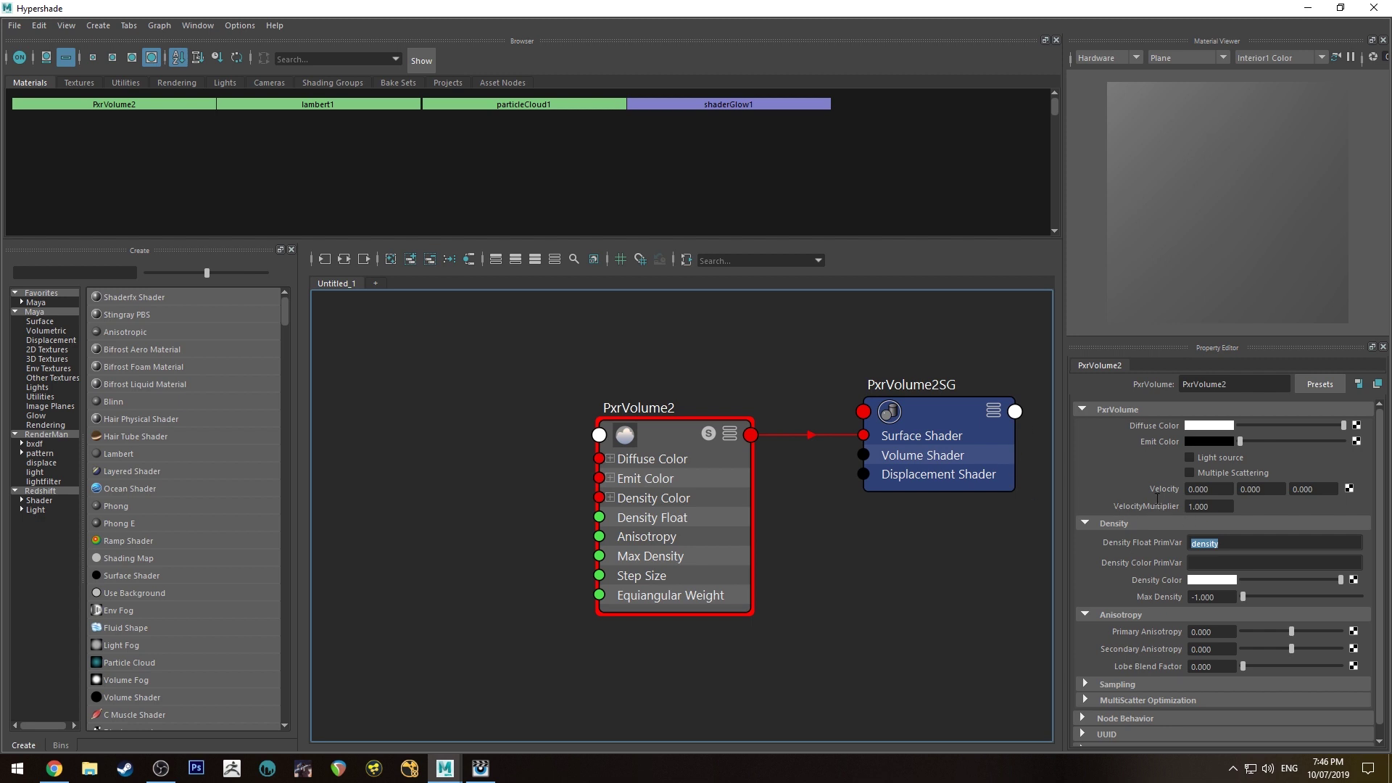
left_click(645, 561)
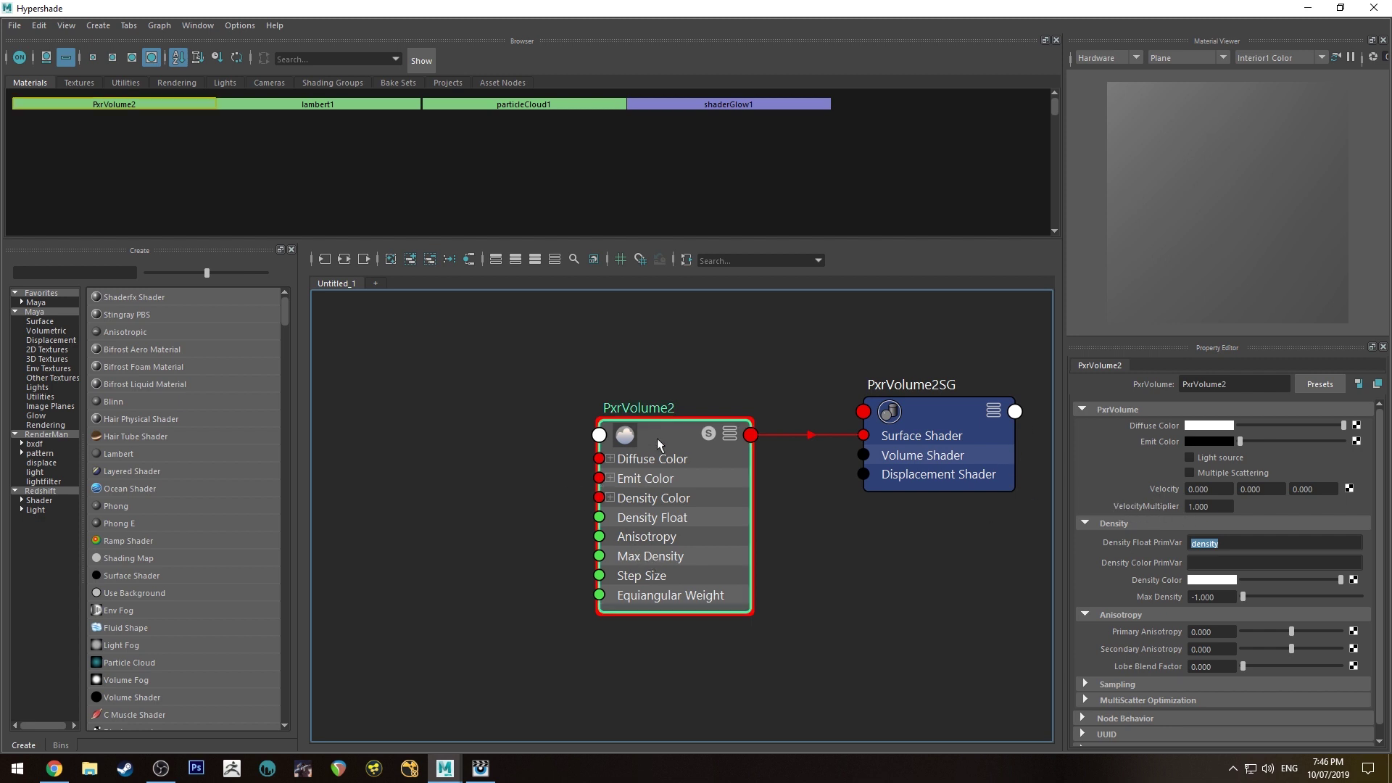
key("3")
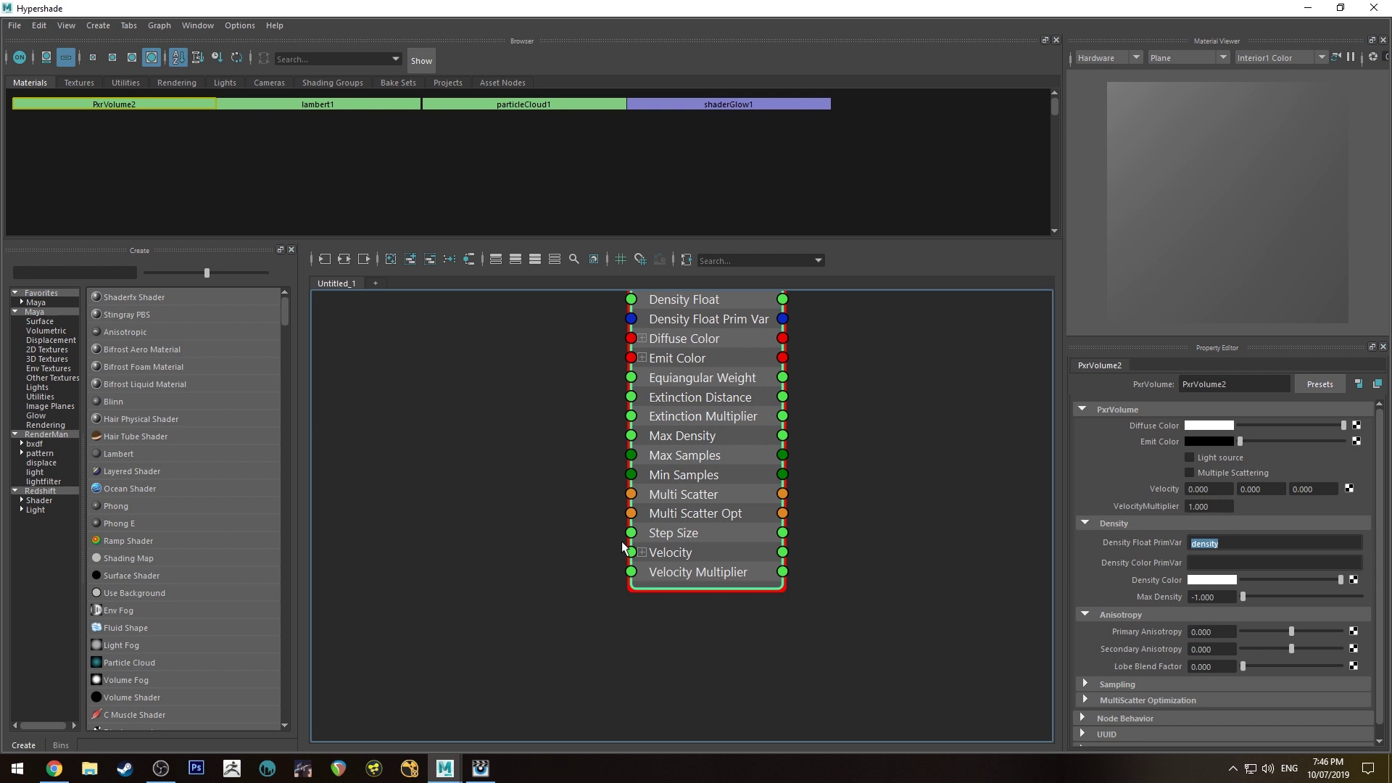
key("2")
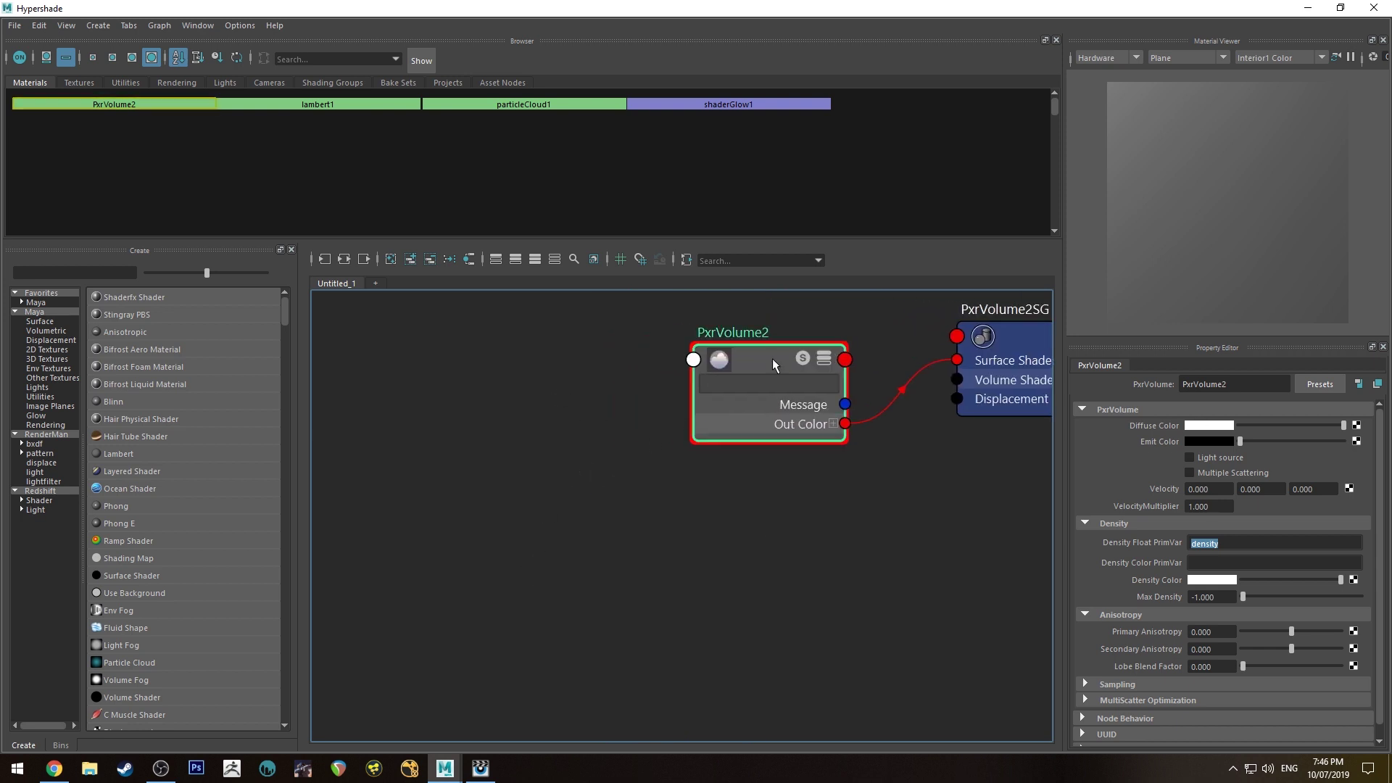
key("3")
Create a PxrPrimvar1 node beside PxrVolume2 and return to the main scene.
key("Tab")
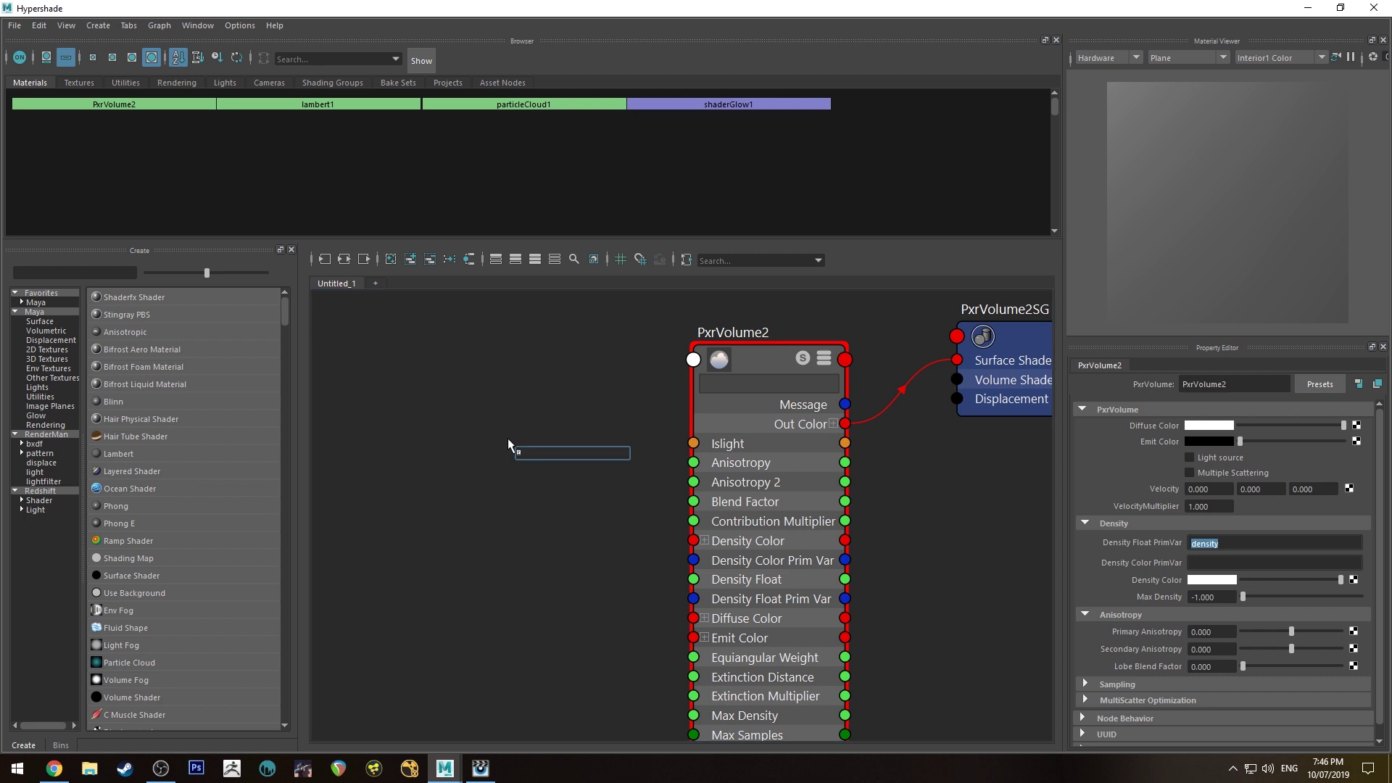
type("primvar")
key("Return")
left_click(595, 469)
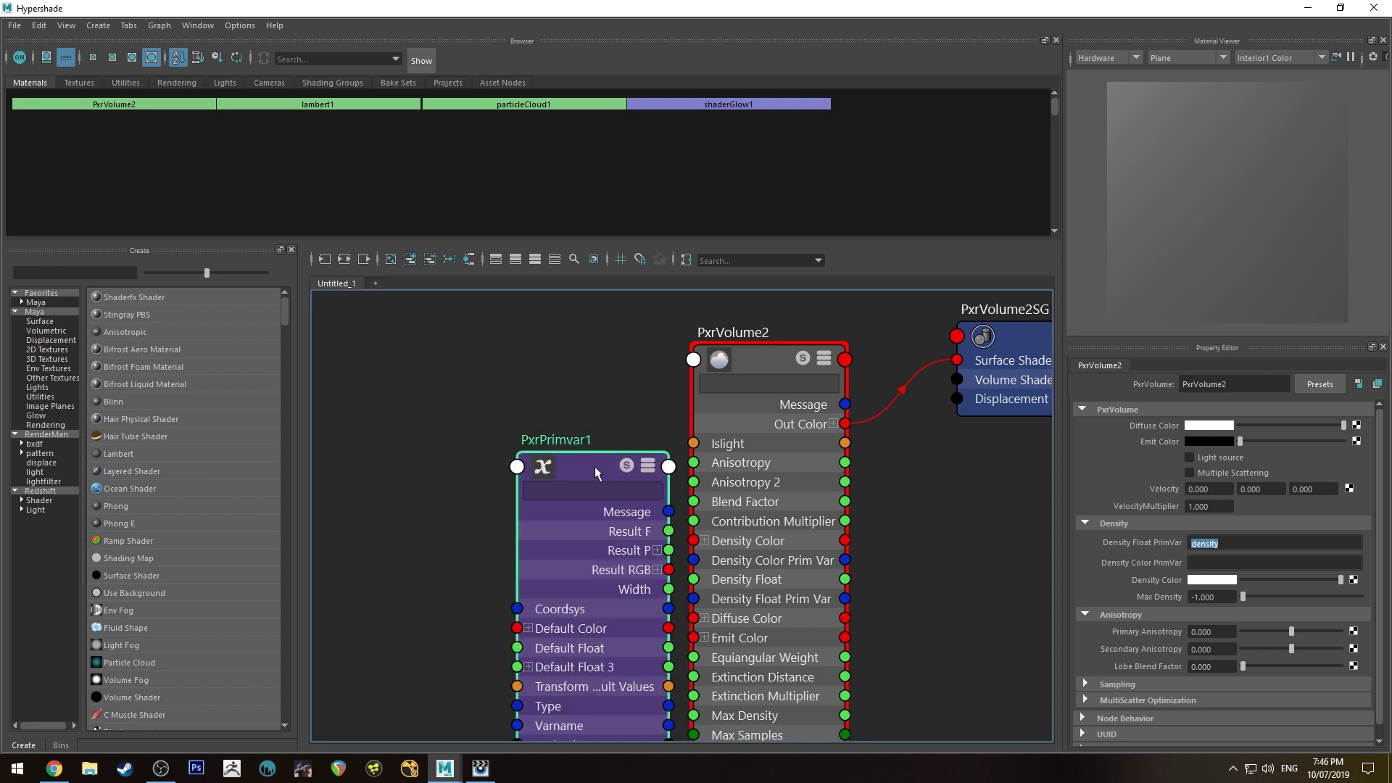
left_click(1317, 8)
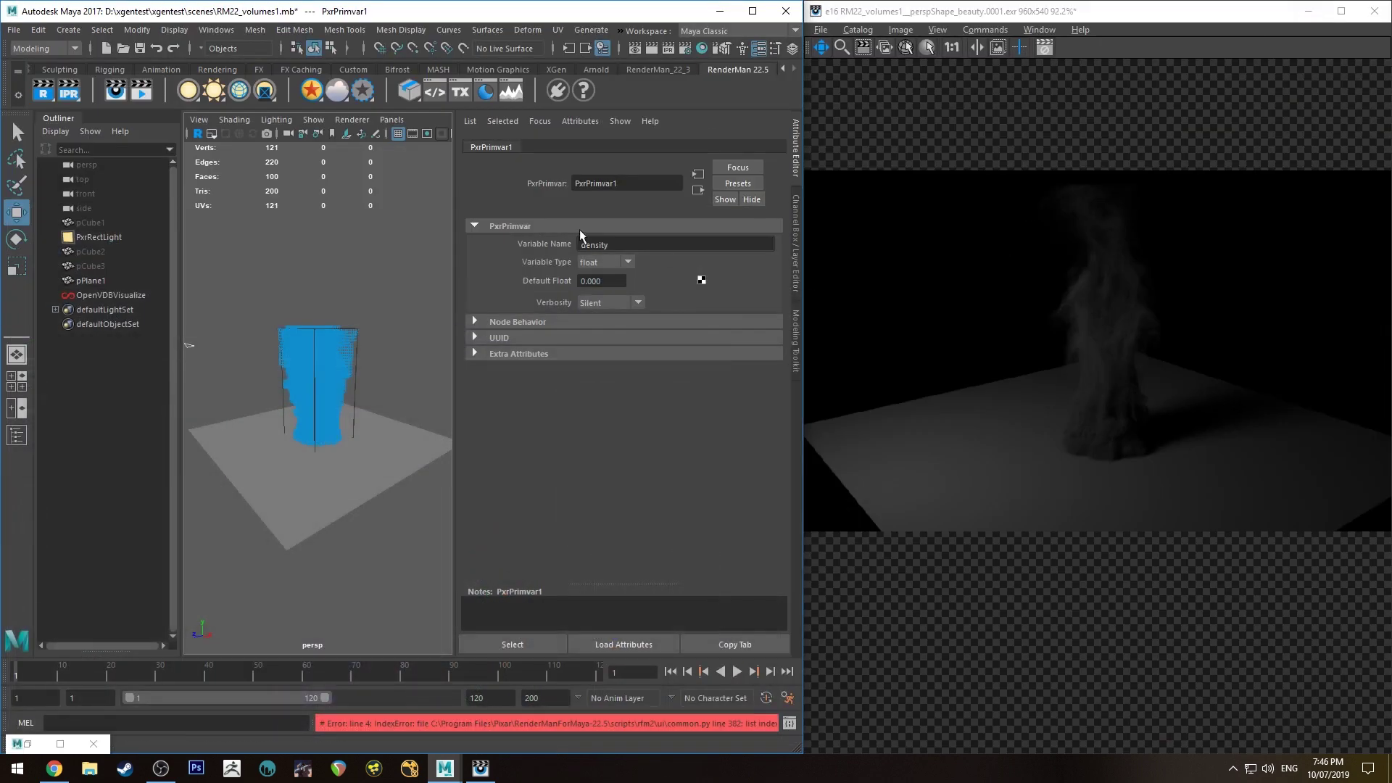
Set PxrPrimvar1's Variable Name from density to temperature and move the node left.
left_click(109, 295)
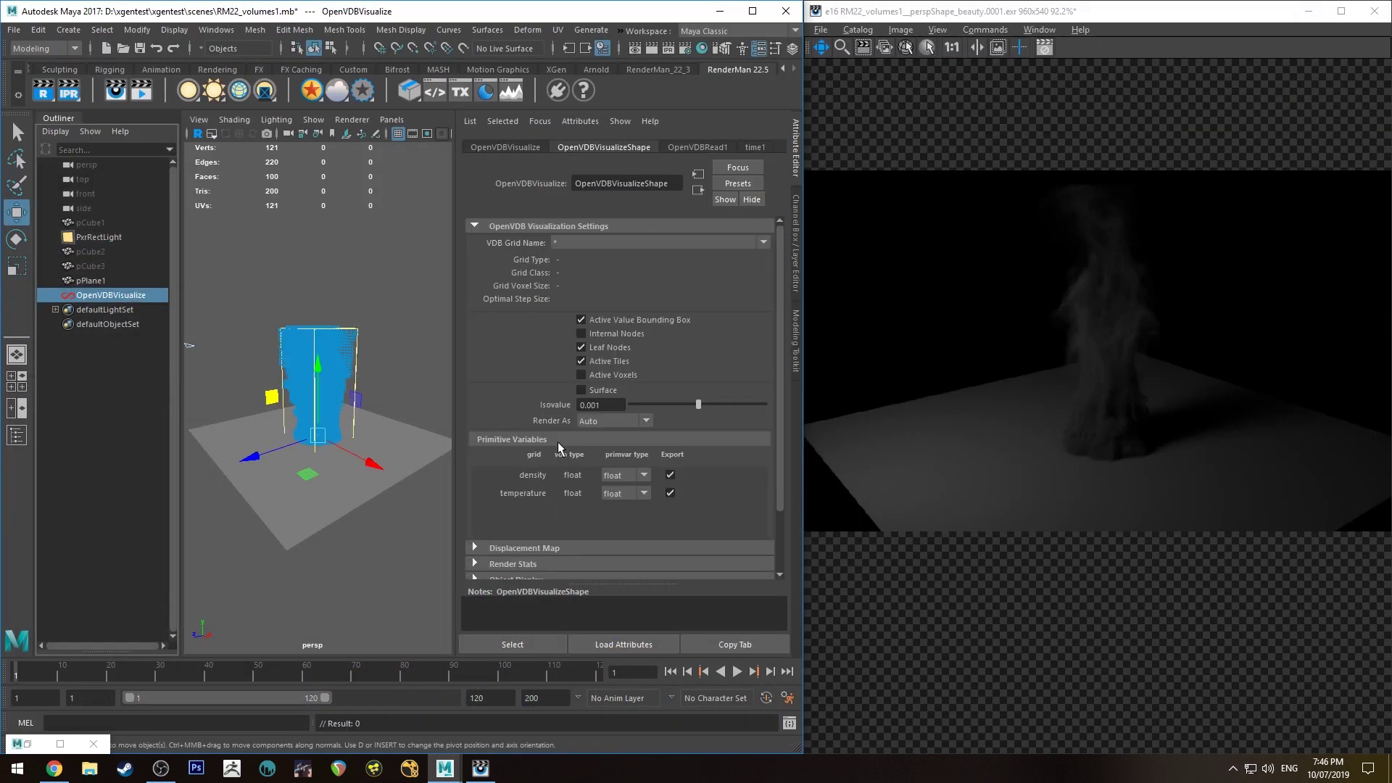
left_click(27, 744)
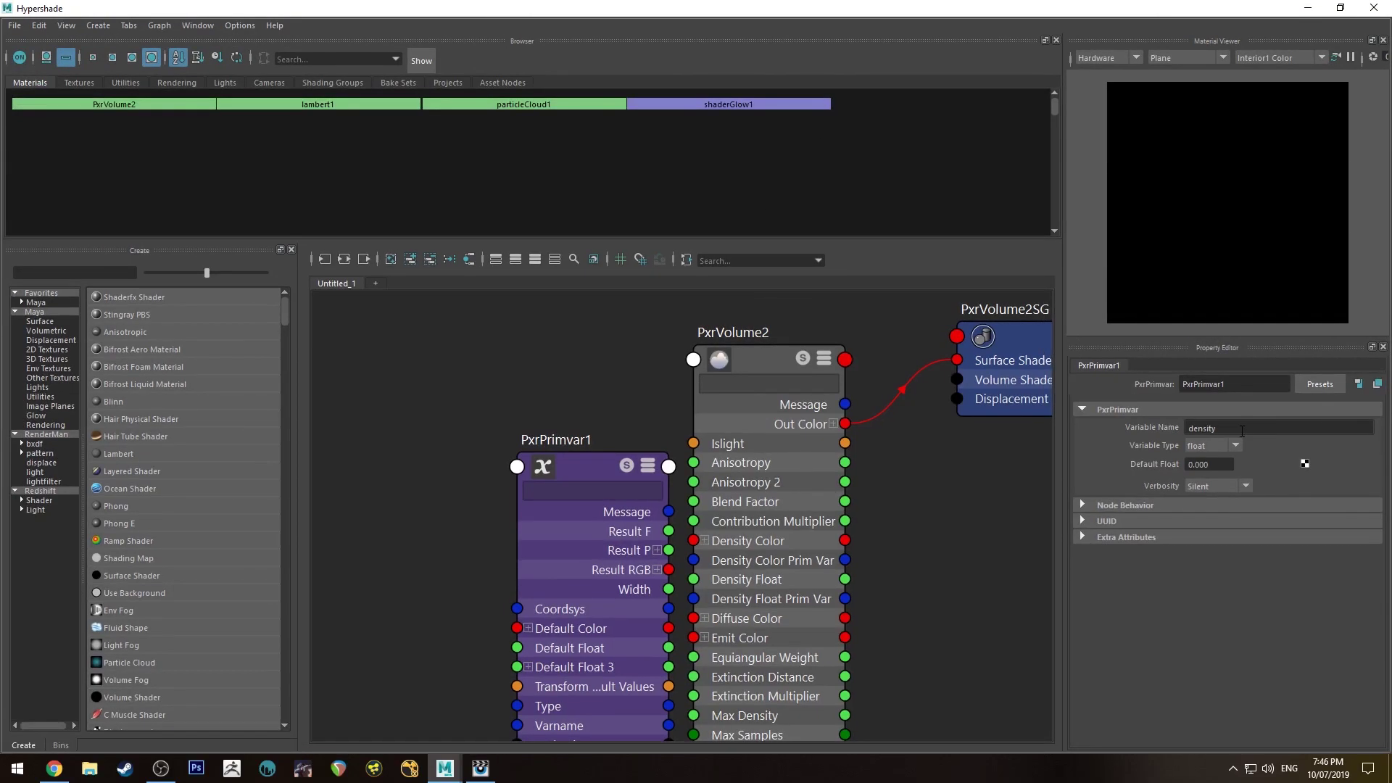
left_click_drag(1241, 431, 1190, 429)
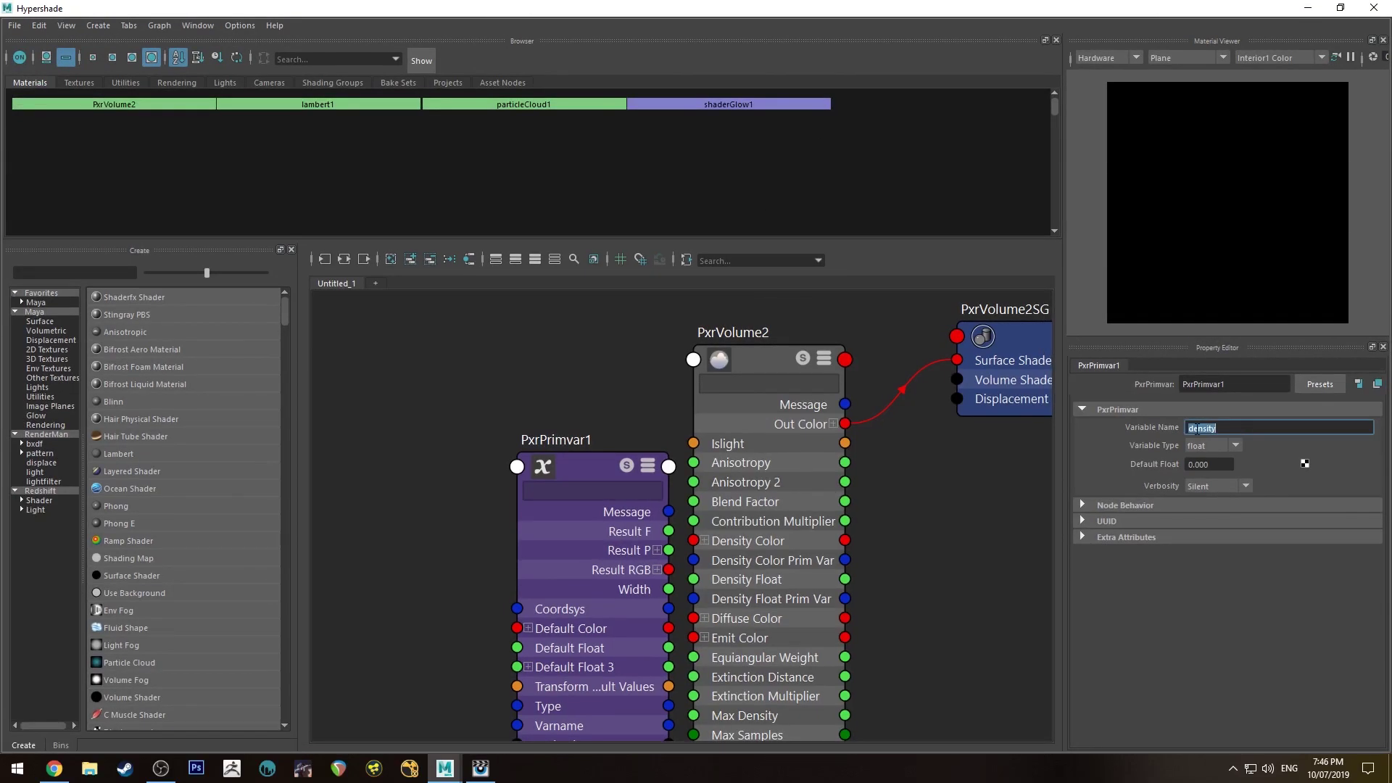
type("temperature")
left_click(572, 465)
key("1")
left_click_drag(572, 469, 430, 453)
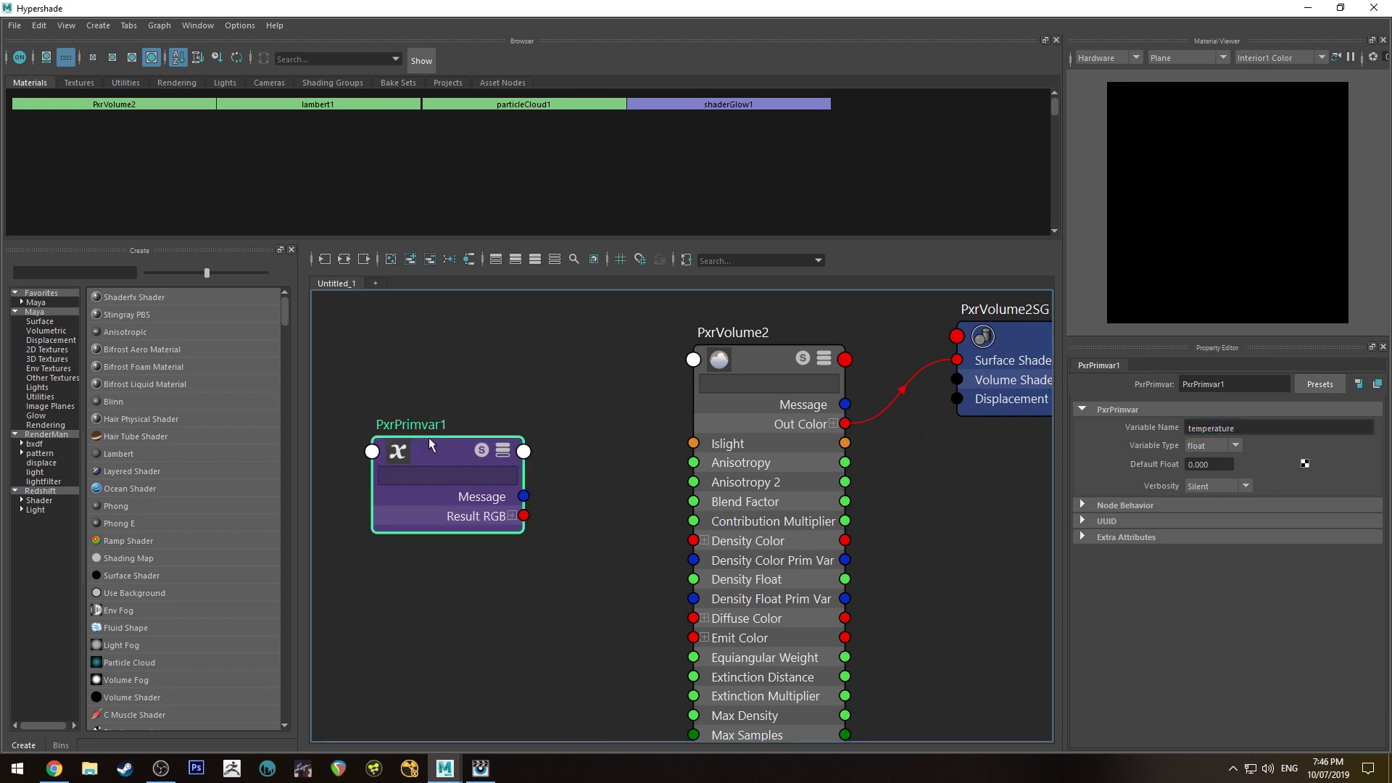
left_click(580, 422)
Create a PxrRamp node and connect PxrPrimvar1's Result F to its Spline Map.
key("Tab")
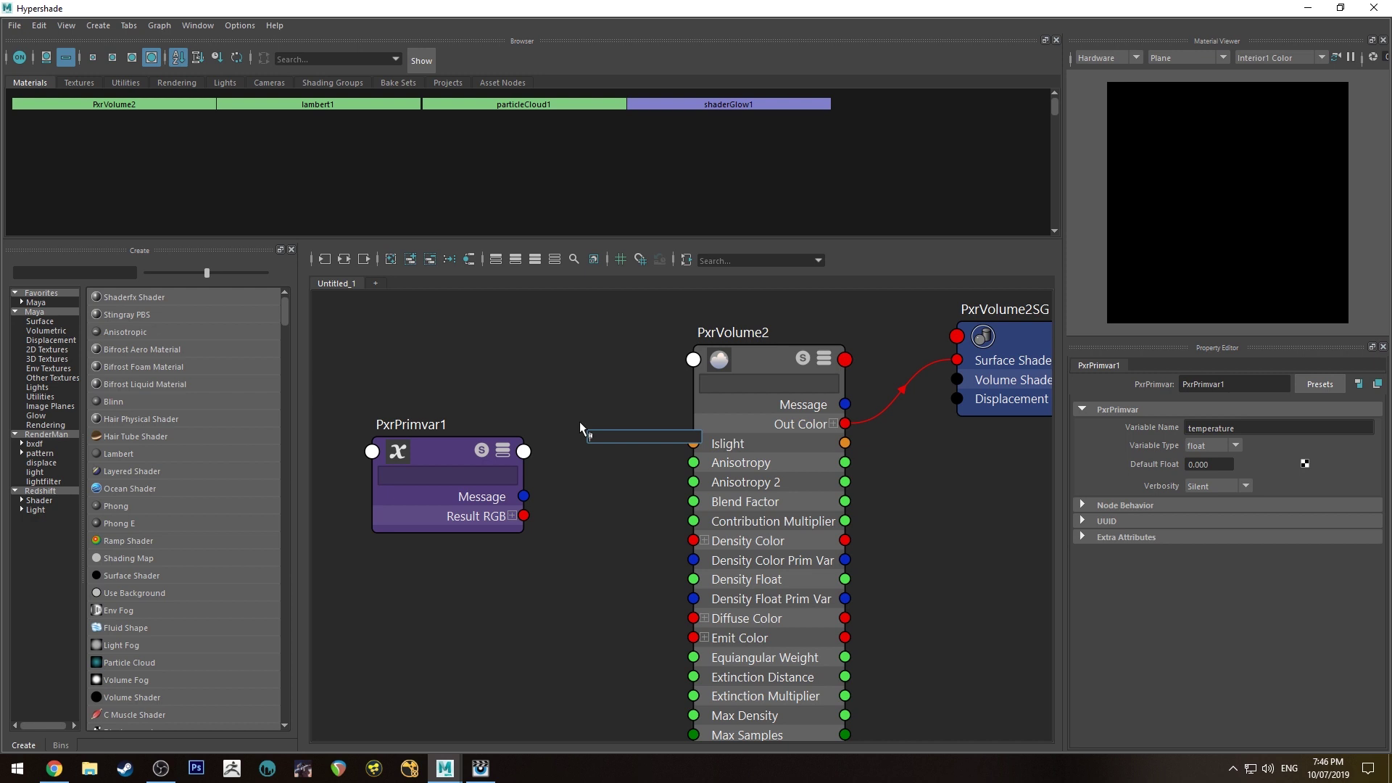
type("pxrramp")
key("Down")
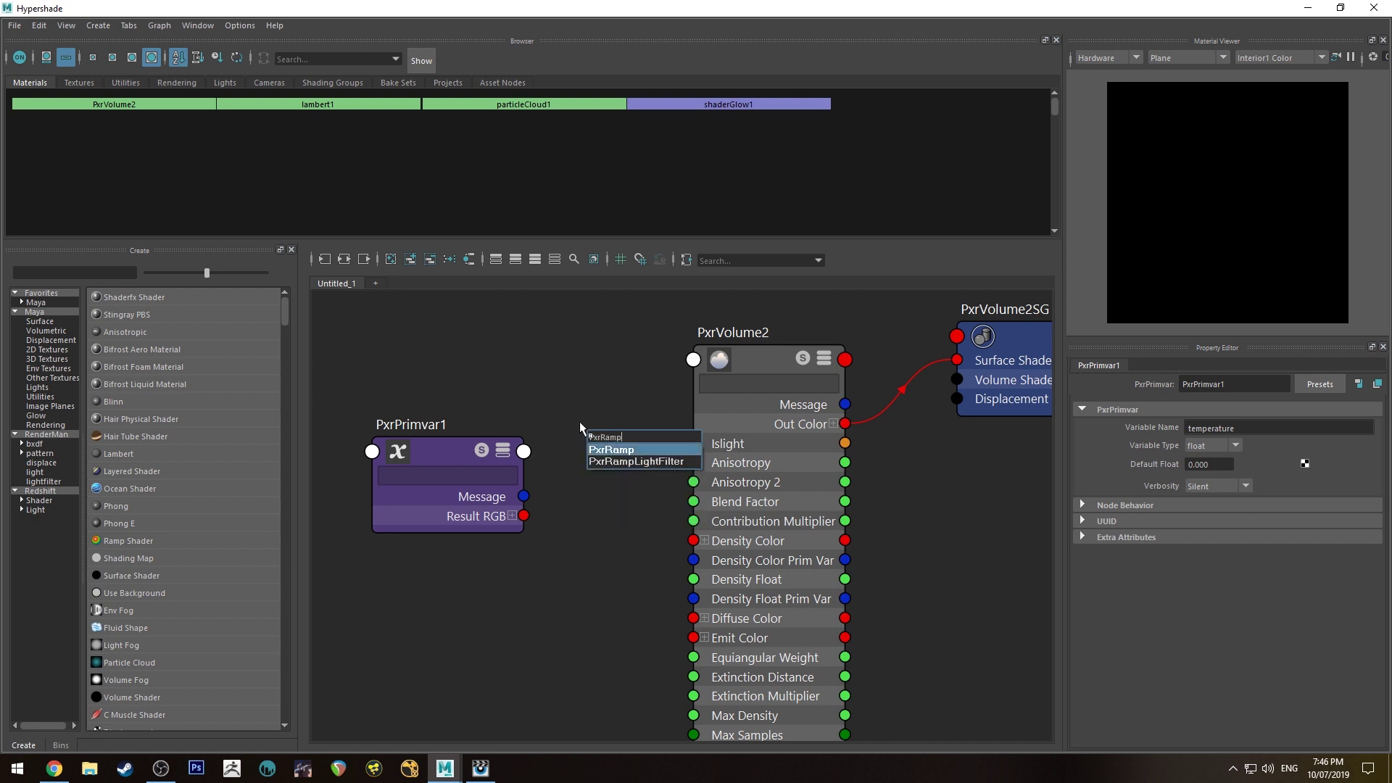
key("Return")
left_click(628, 446)
left_click_drag(462, 444, 401, 426)
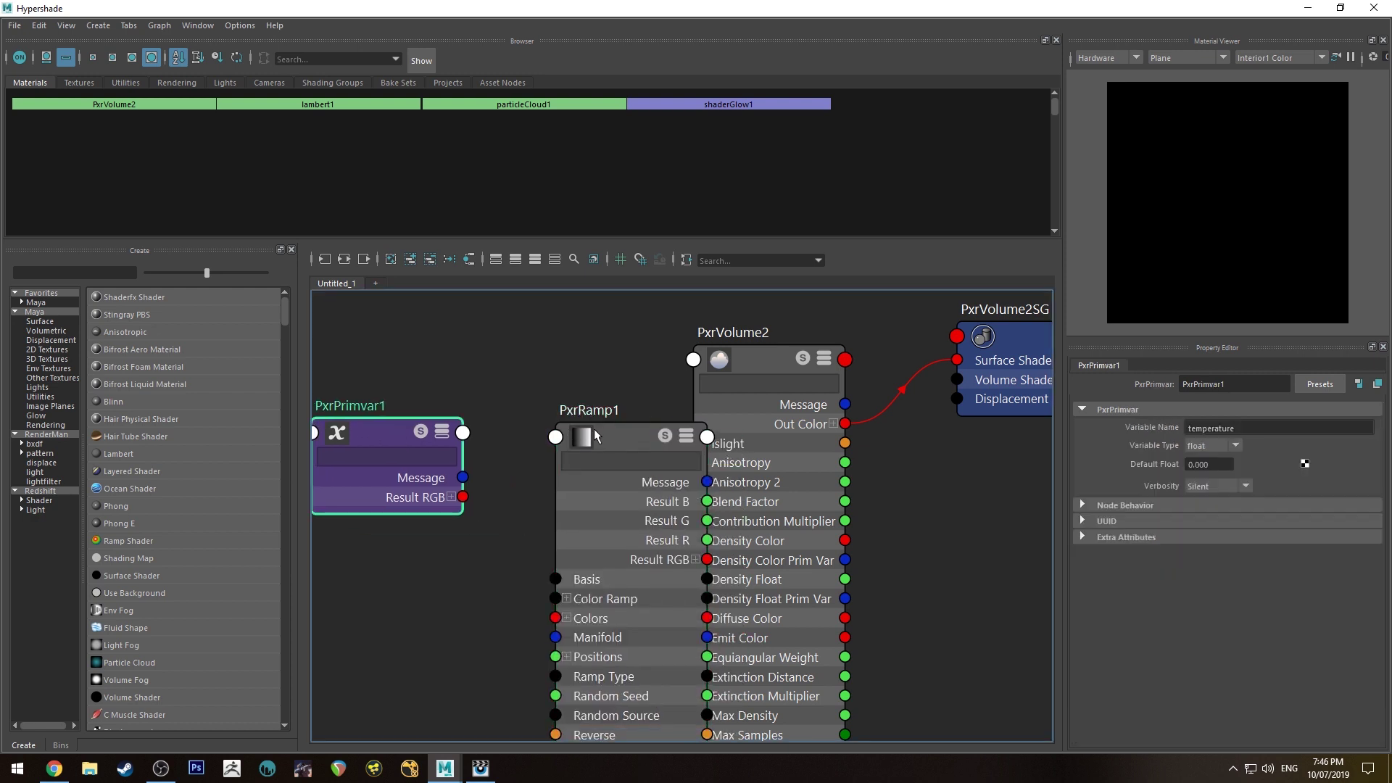
left_click_drag(593, 429, 558, 291)
left_click_drag(397, 447, 405, 438)
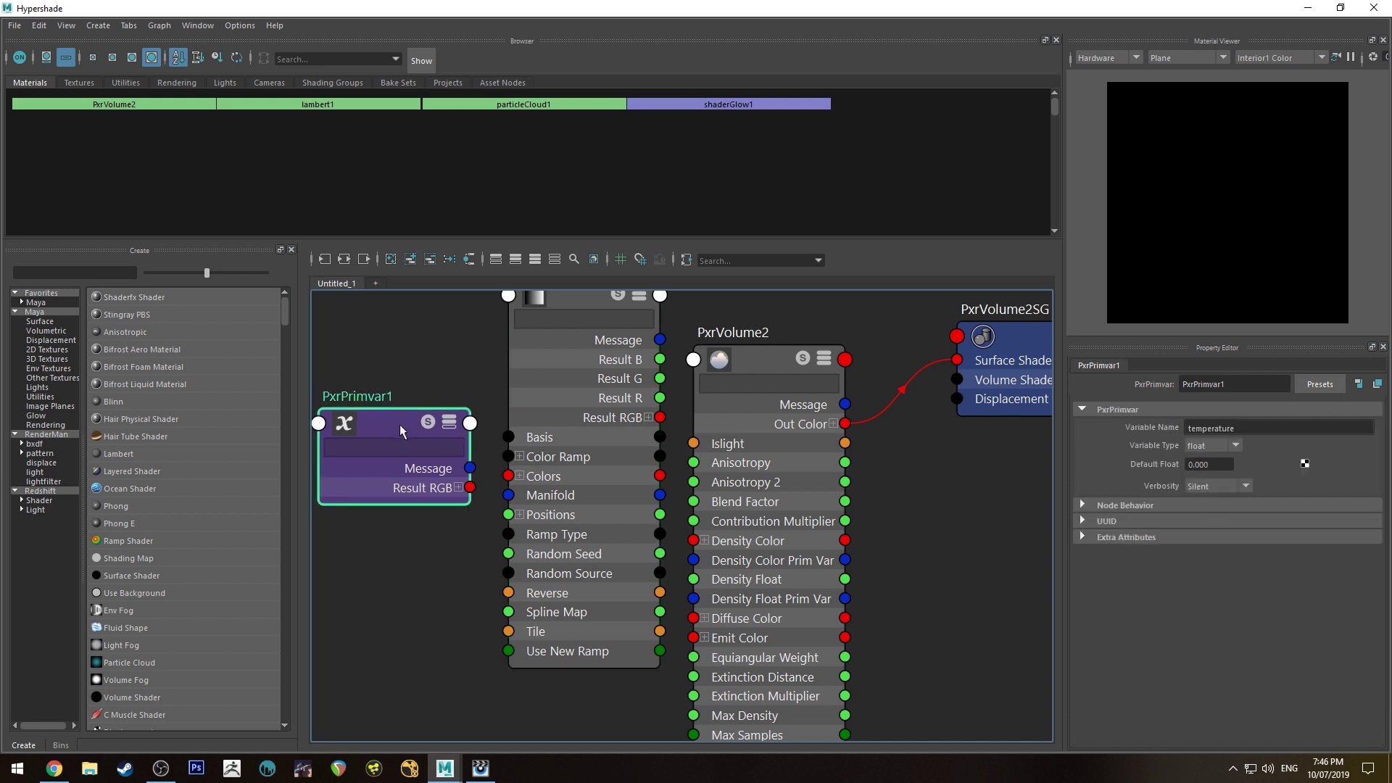
key("3")
left_click_drag(470, 487, 508, 611)
Add yellow and red colour points to PxrRamp1 and wire its Result RGB into PxrVolume2's Emit Color.
left_click(551, 346)
key("2")
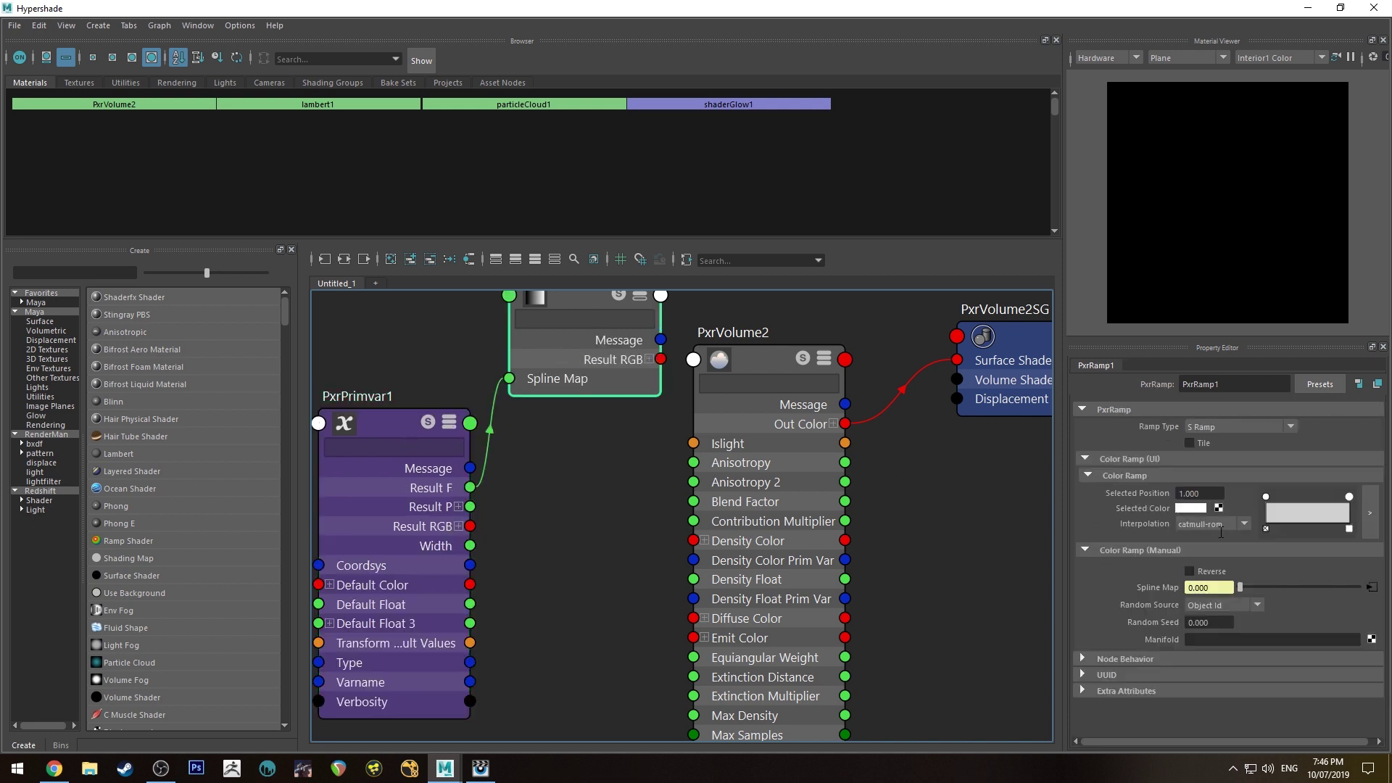
left_click(1277, 512)
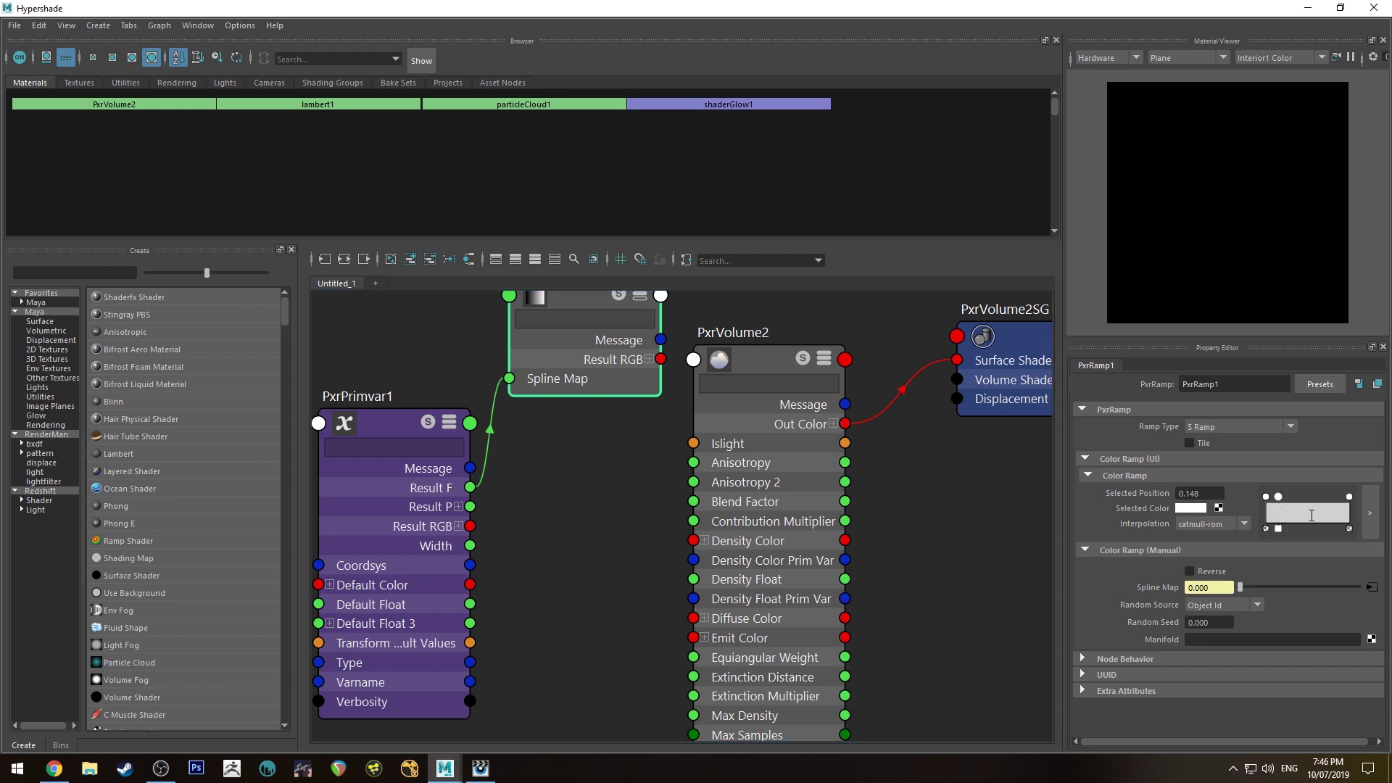
left_click(1311, 514)
left_click(1331, 516)
left_click_drag(1277, 497, 1282, 496)
left_click(1196, 509)
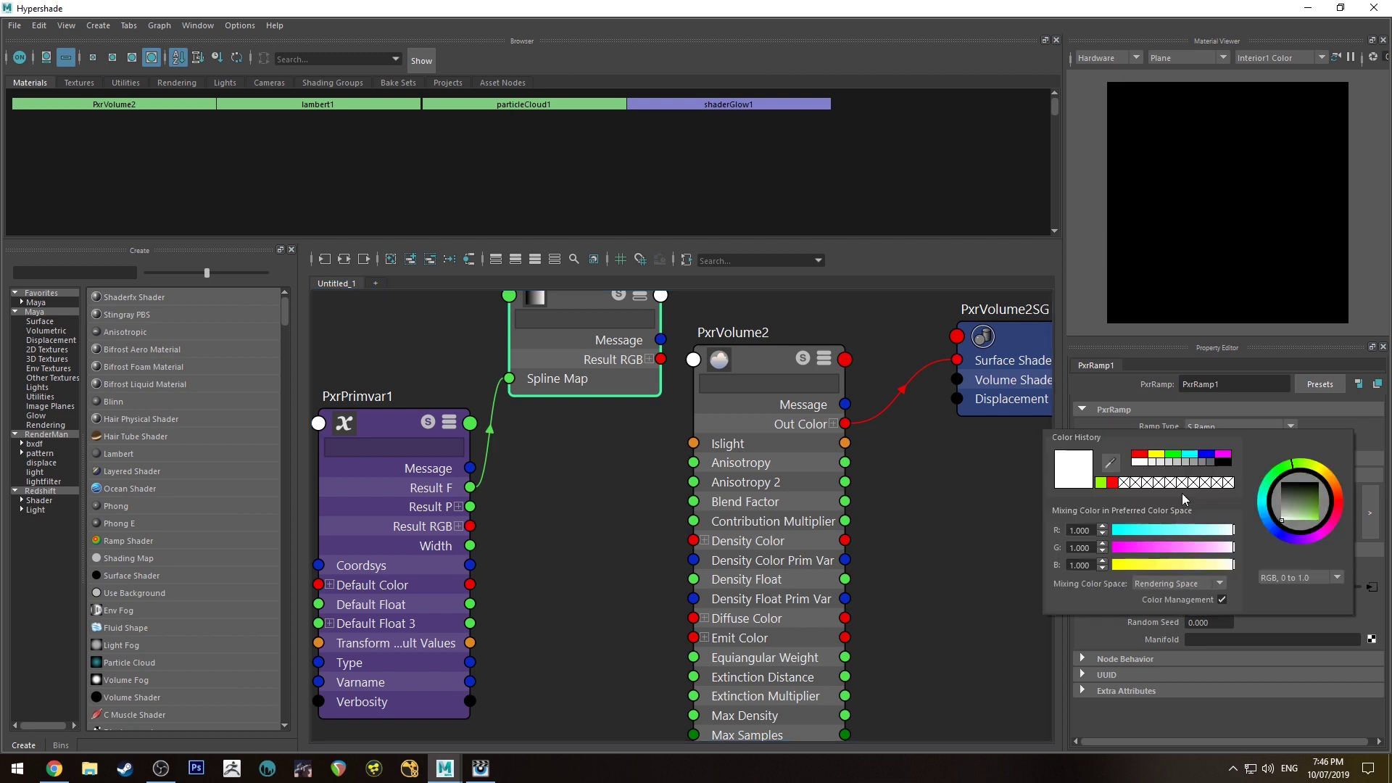
left_click(1158, 455)
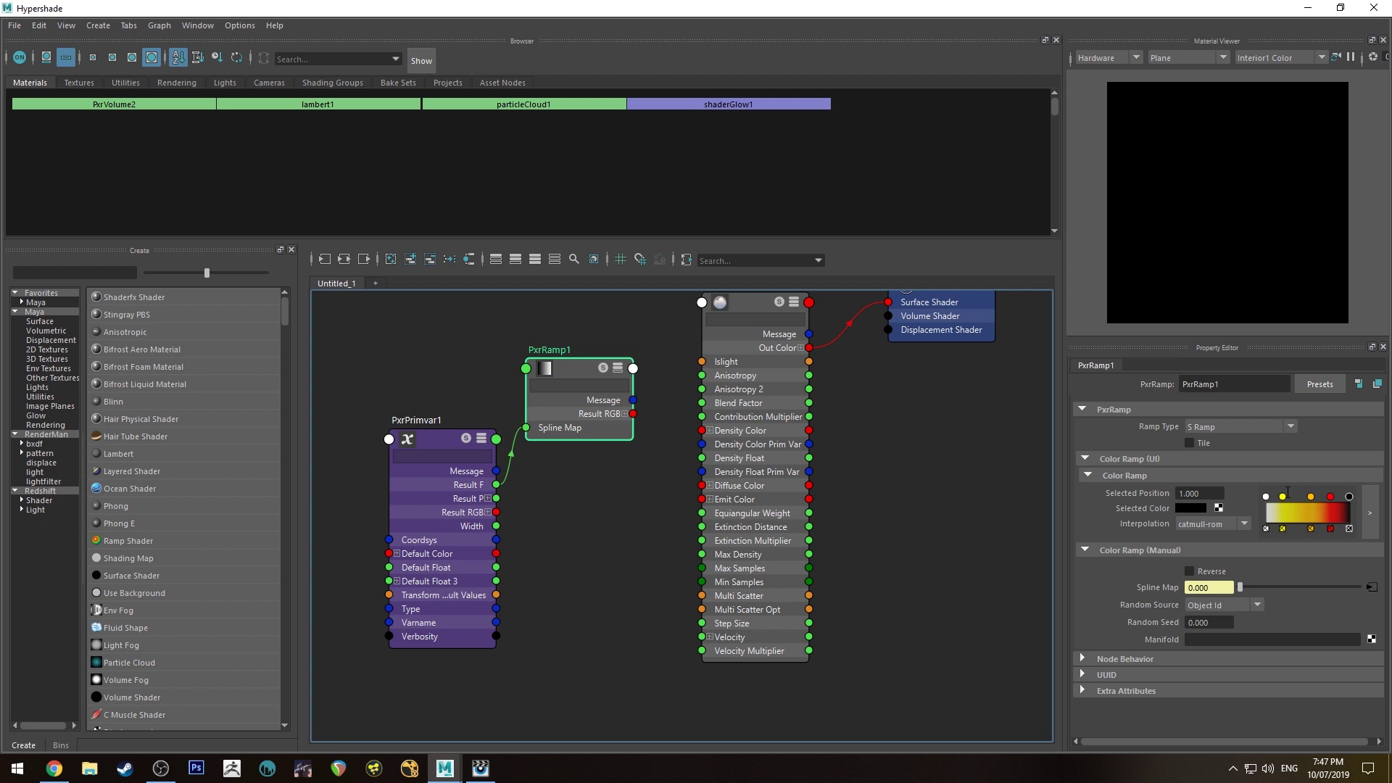
left_click_drag(633, 413, 705, 471)
left_click_drag(633, 413, 721, 500)
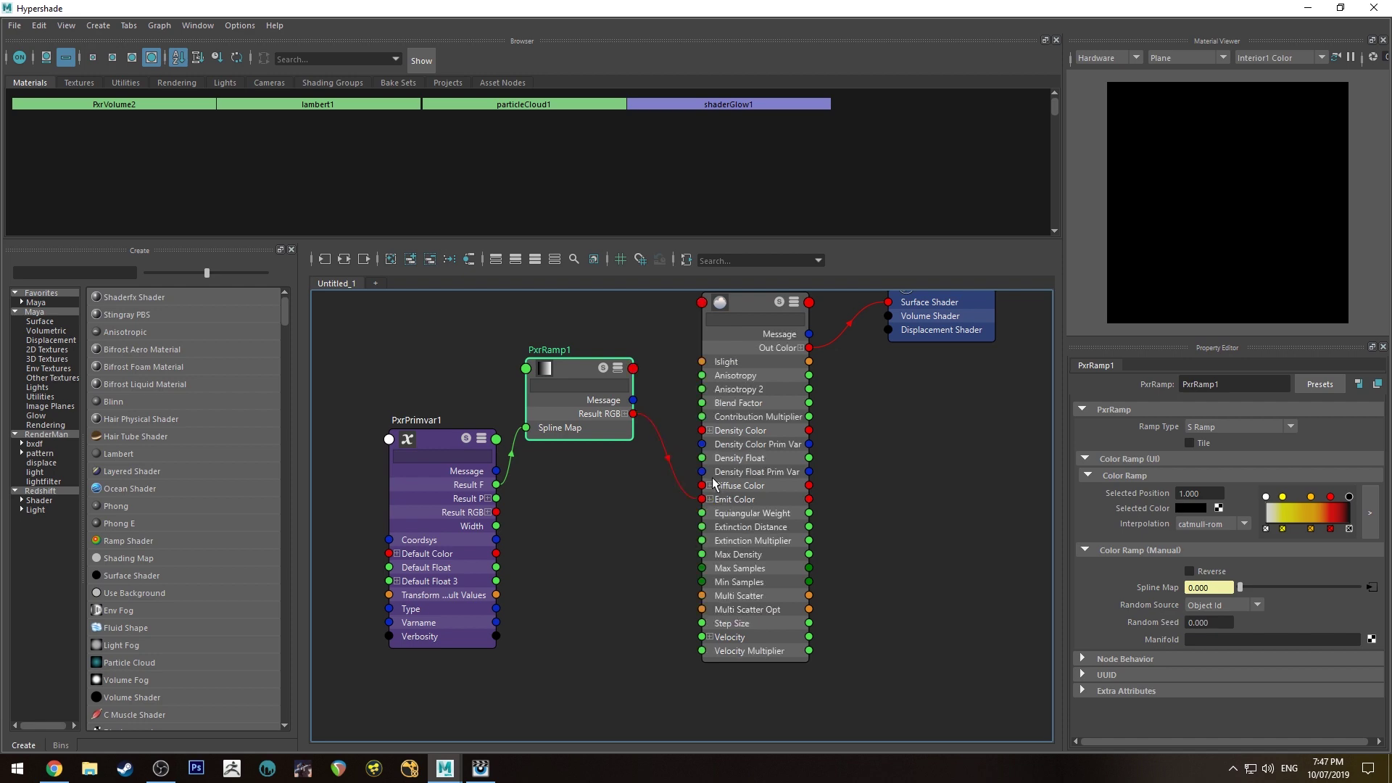
Check the render, then tick Reverse on PxrRamp1 so the flame base is white-hot.
left_click(1320, 8)
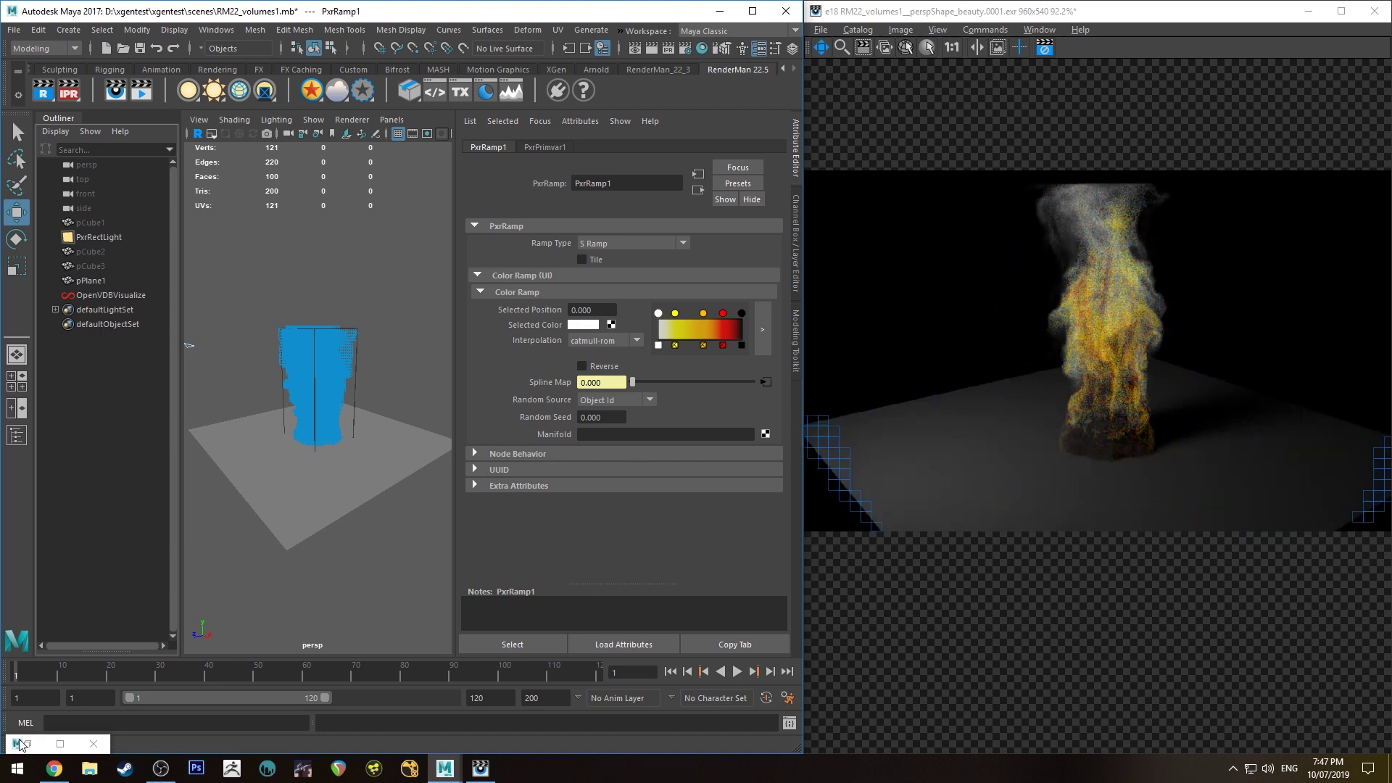
left_click(60, 744)
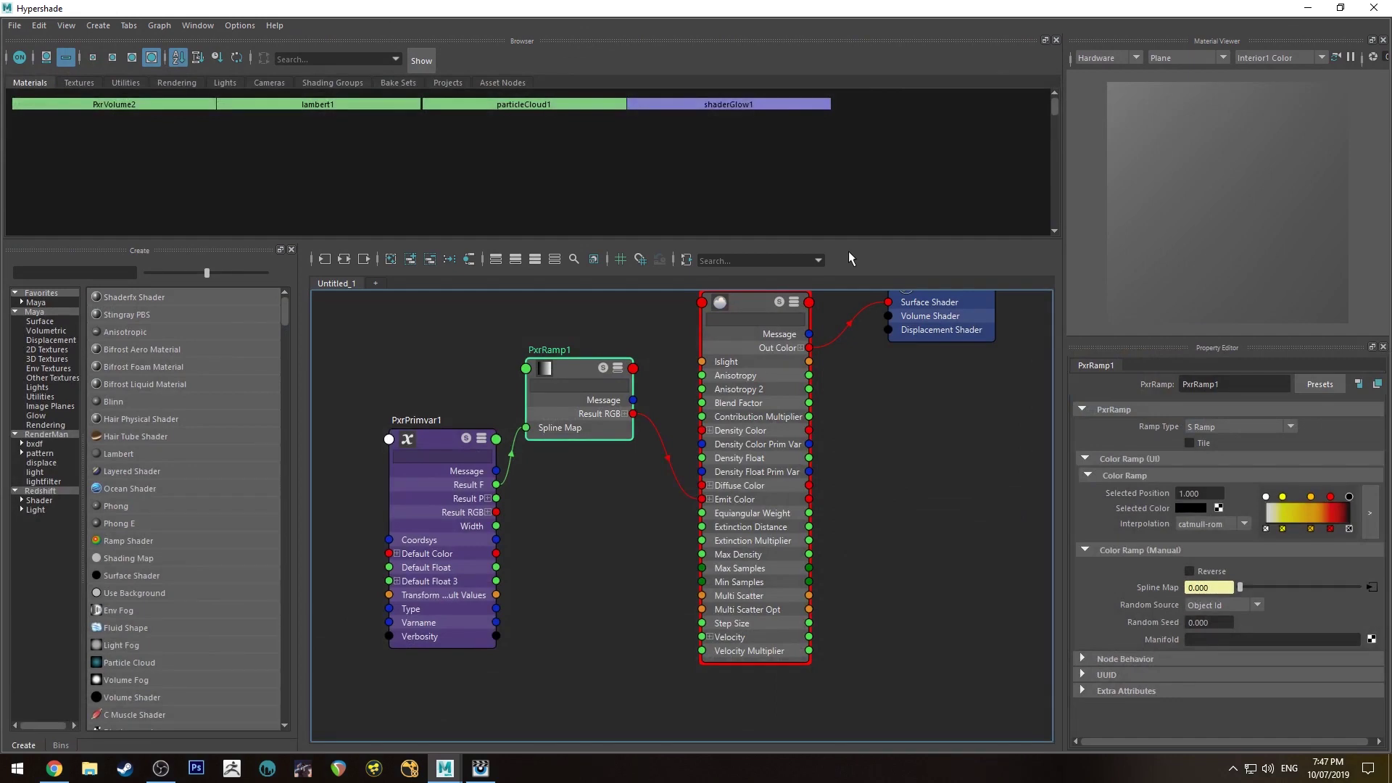
left_click_drag(435, 8, 396, 56)
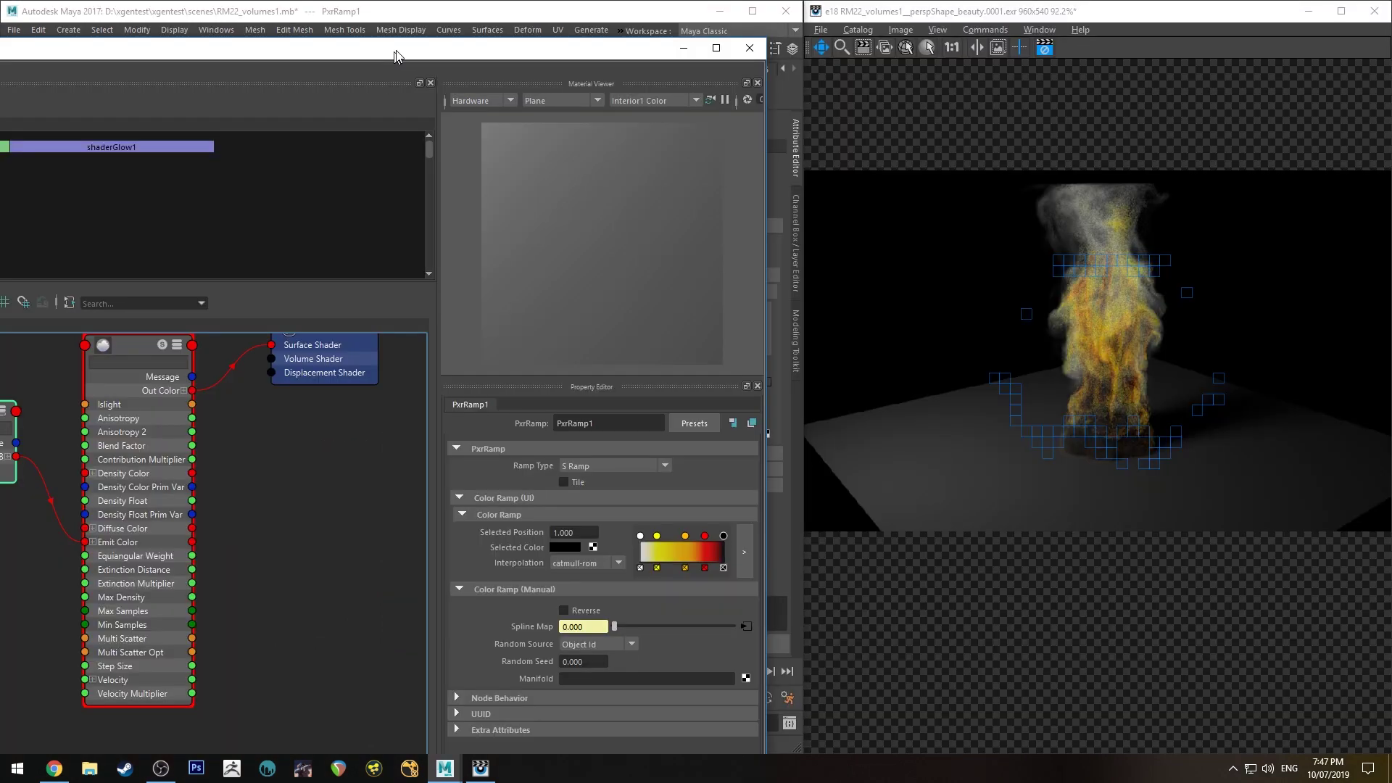
left_click_drag(396, 57, 416, 51)
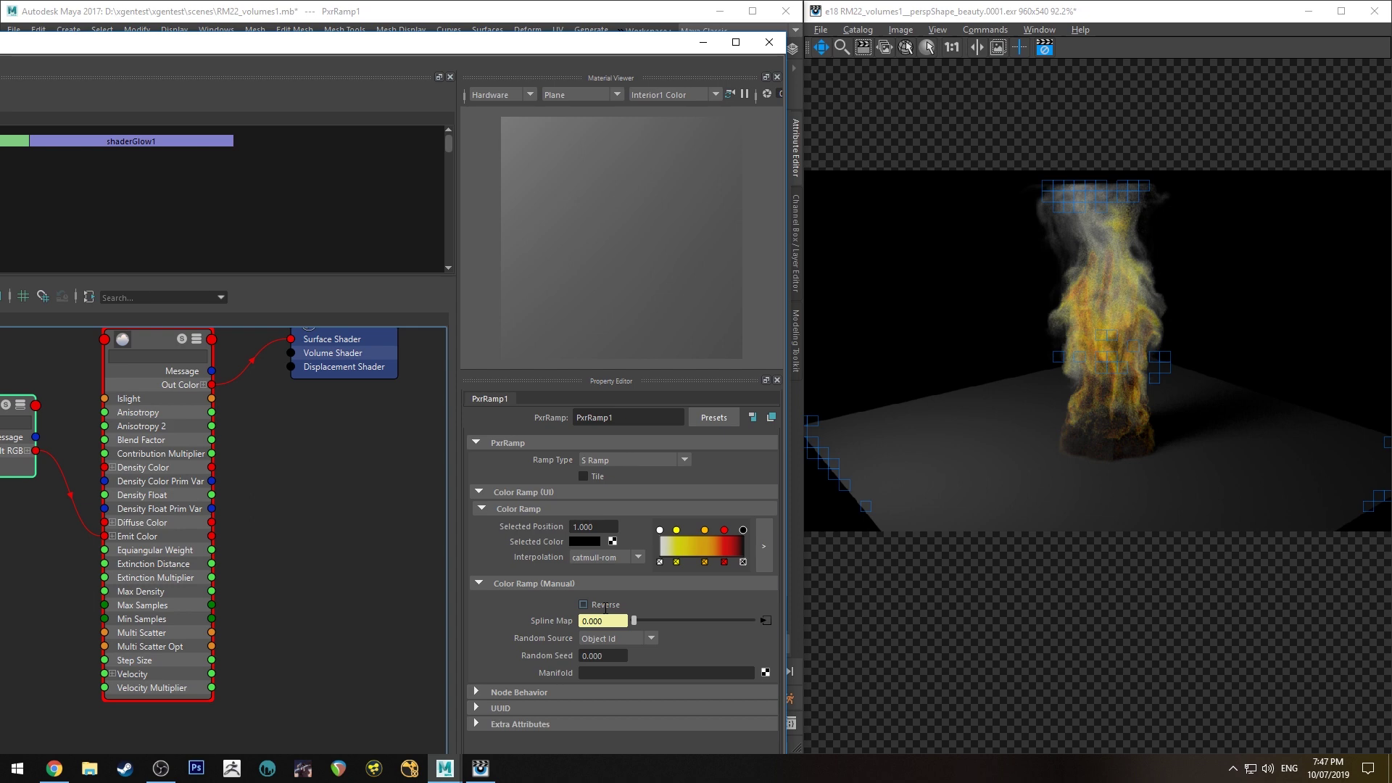
left_click(605, 606)
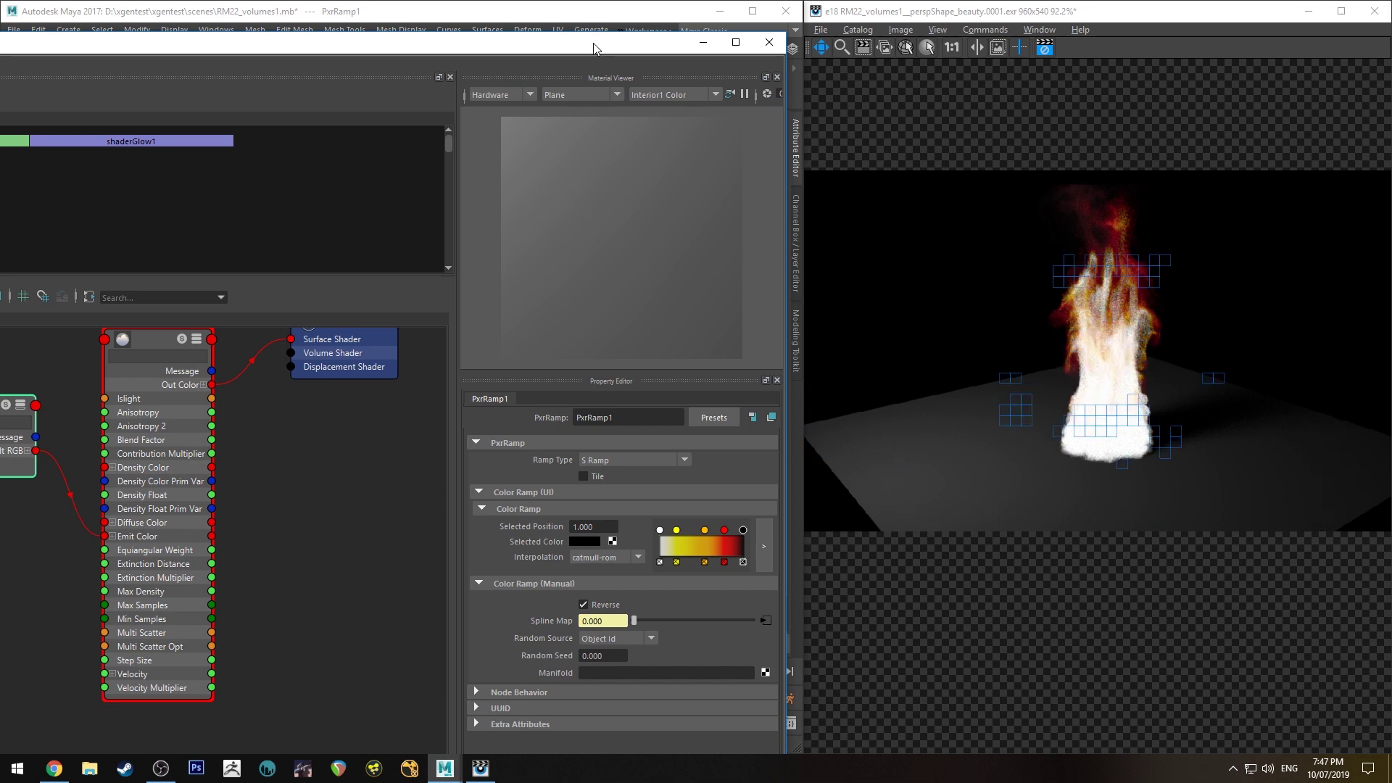
left_click_drag(593, 48, 664, 44)
Turn off Light source on PxrVolume2 and wire PxrRamp1's Result RGB into Diffuse Color.
left_click(228, 352)
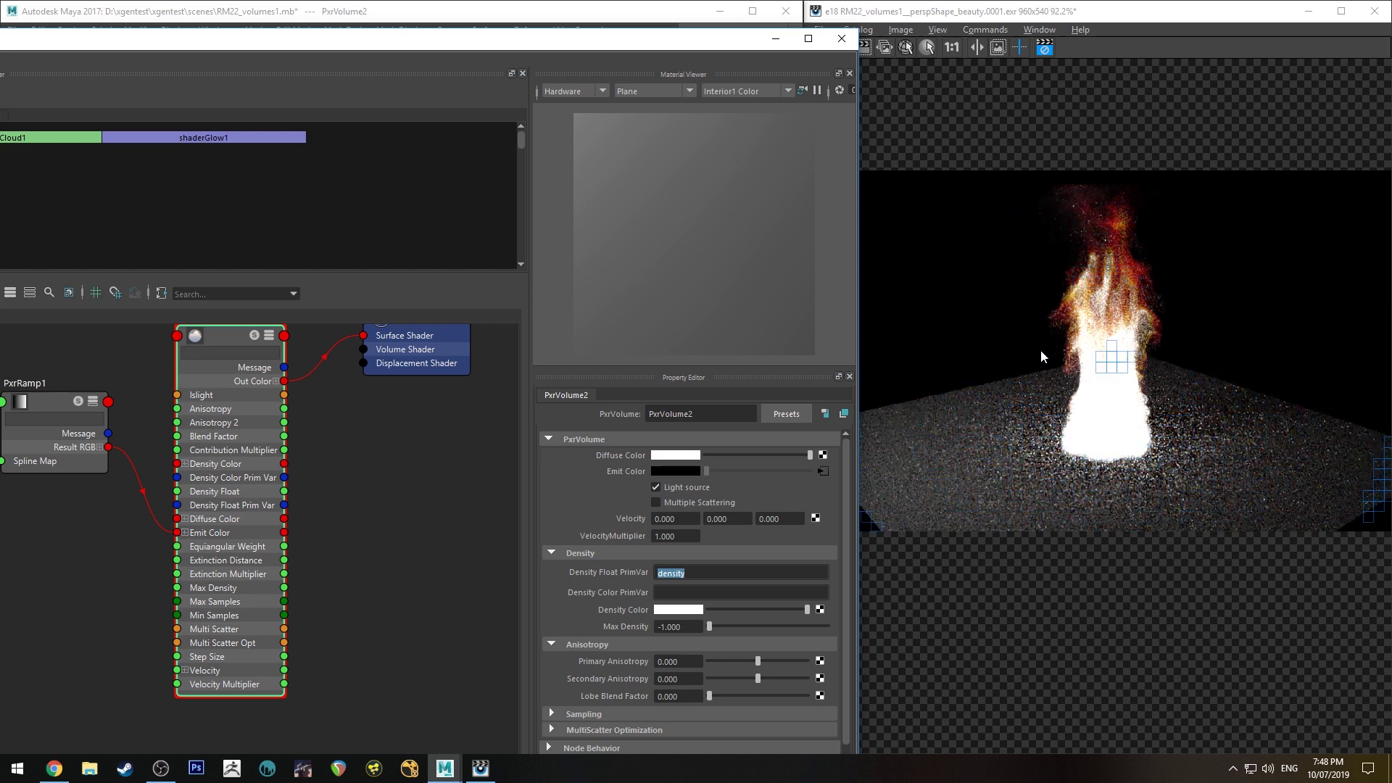
left_click(689, 488)
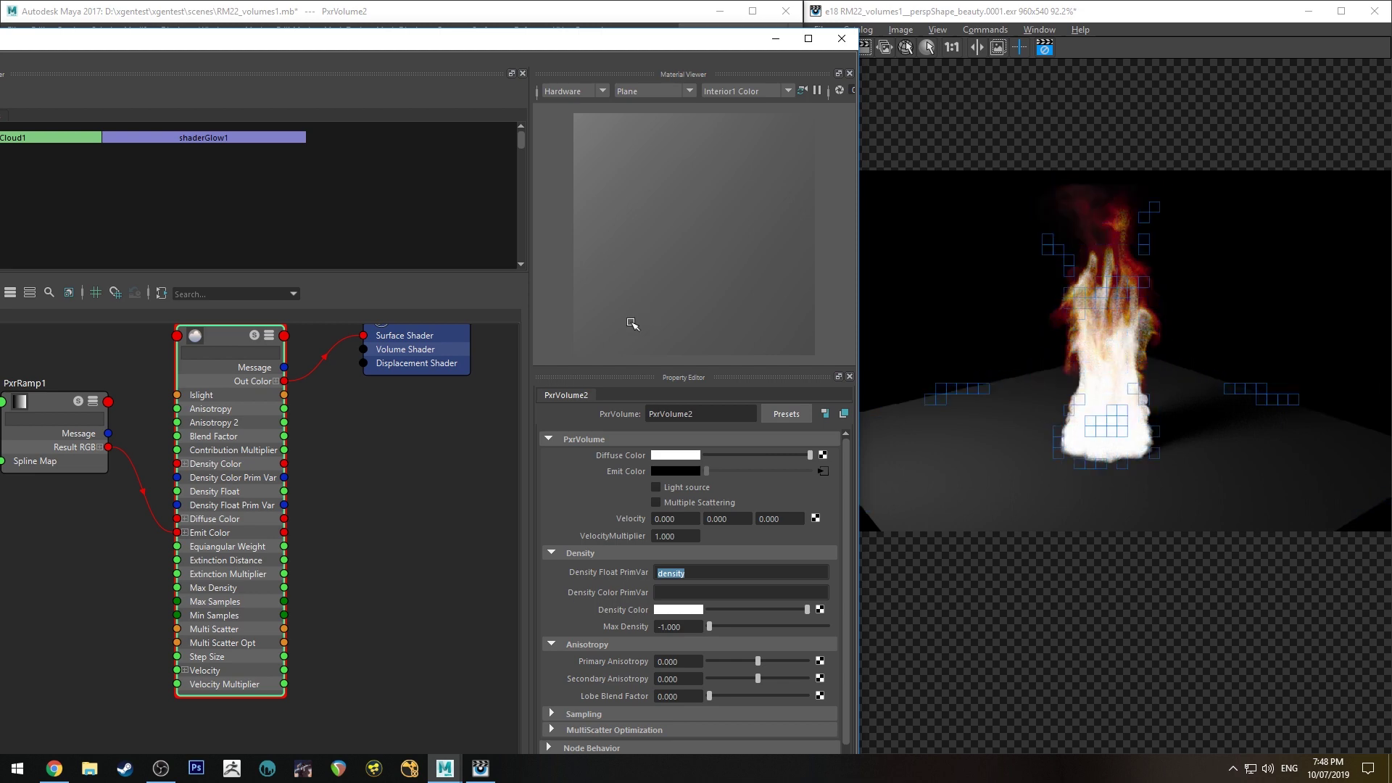
left_click_drag(249, 33, 423, 1)
left_click_drag(633, 413, 702, 485)
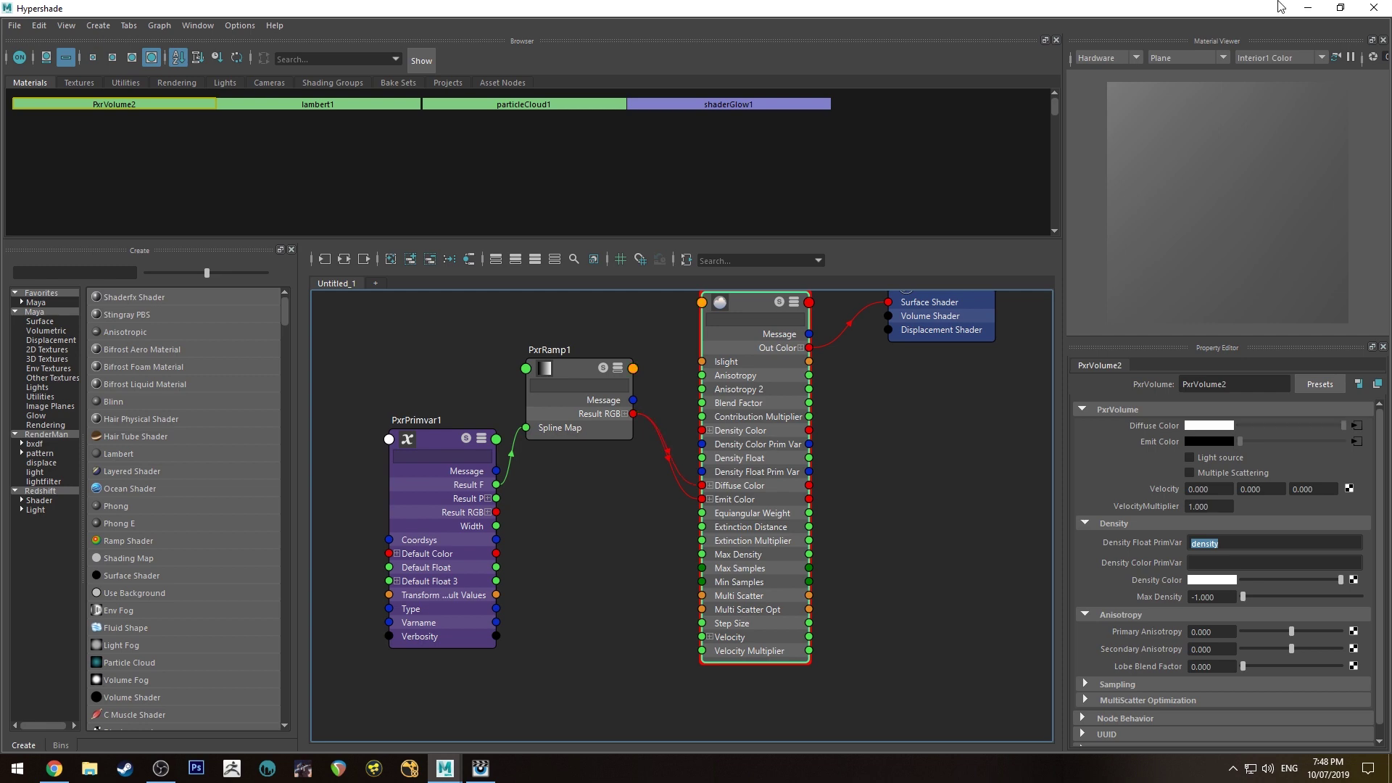
Minimize Hypershade and display the latest fire render from the render view catalog.
left_click(1307, 8)
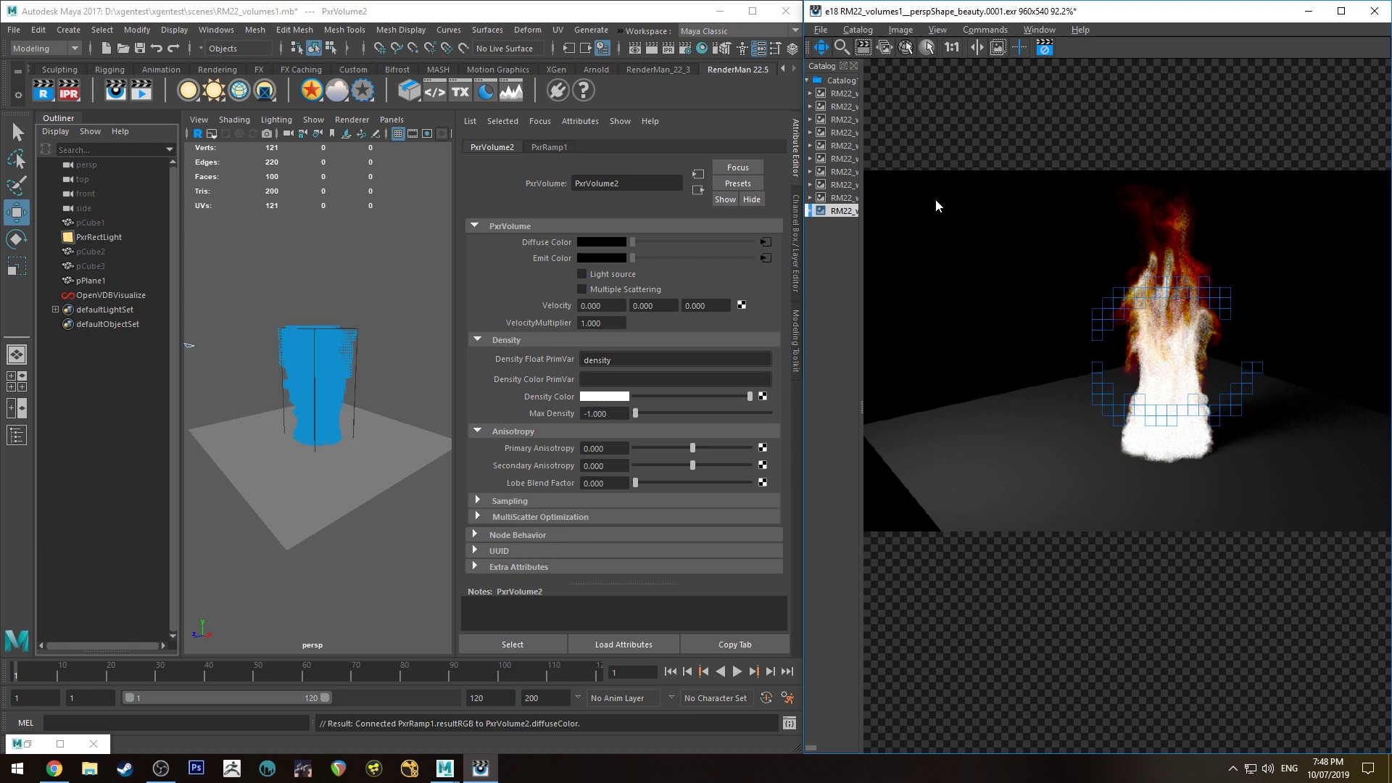
left_click(841, 206)
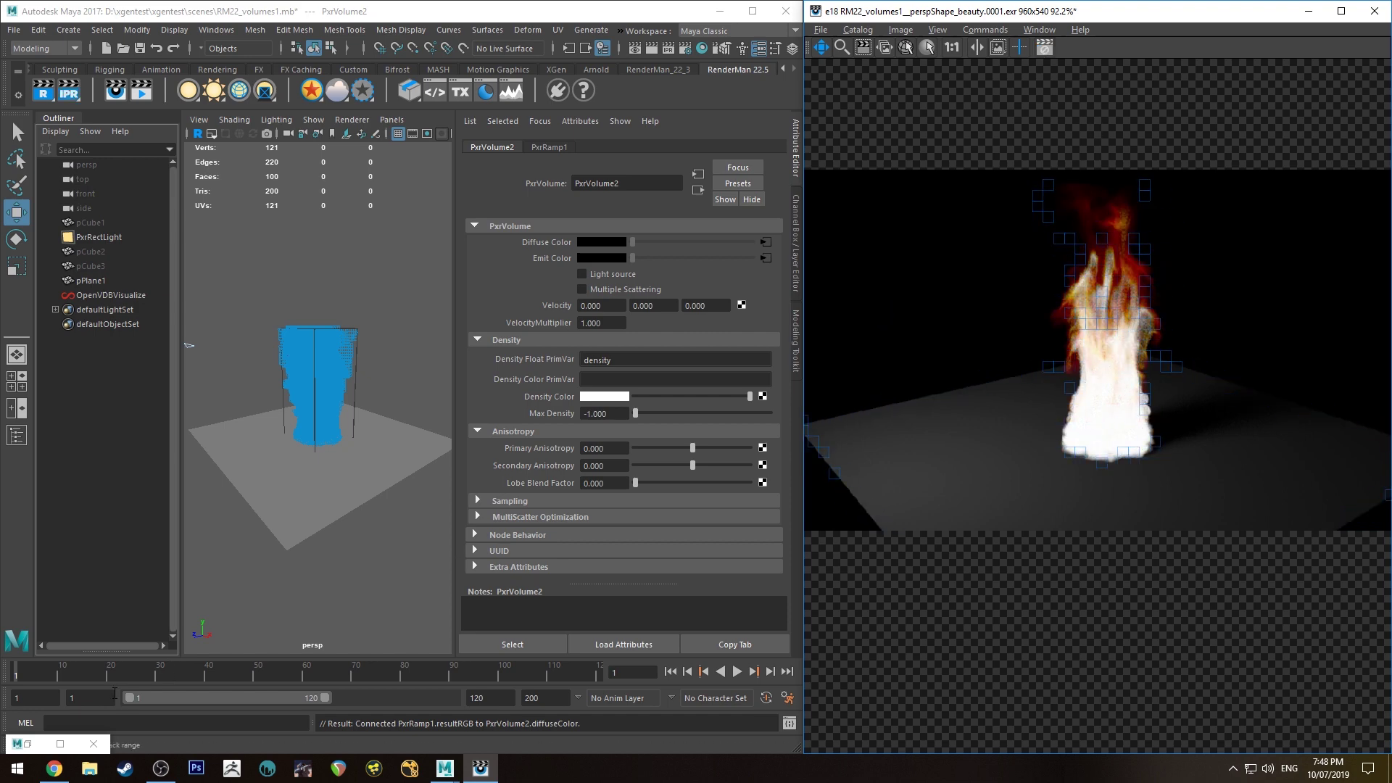
left_click(32, 744)
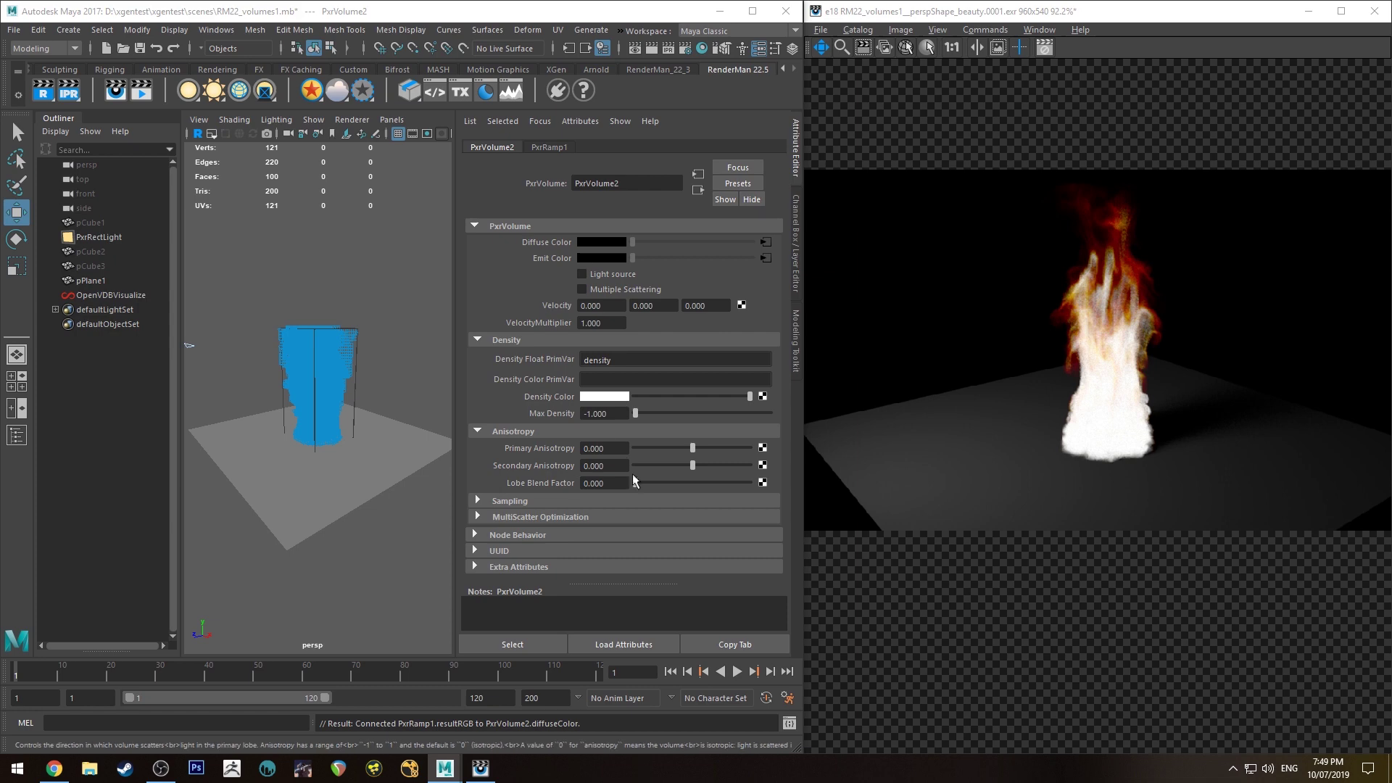
Expand PxrVolume2's MultiScatter Optimization section to show its Extinction and Contribution Multipliers.
left_click(548, 516)
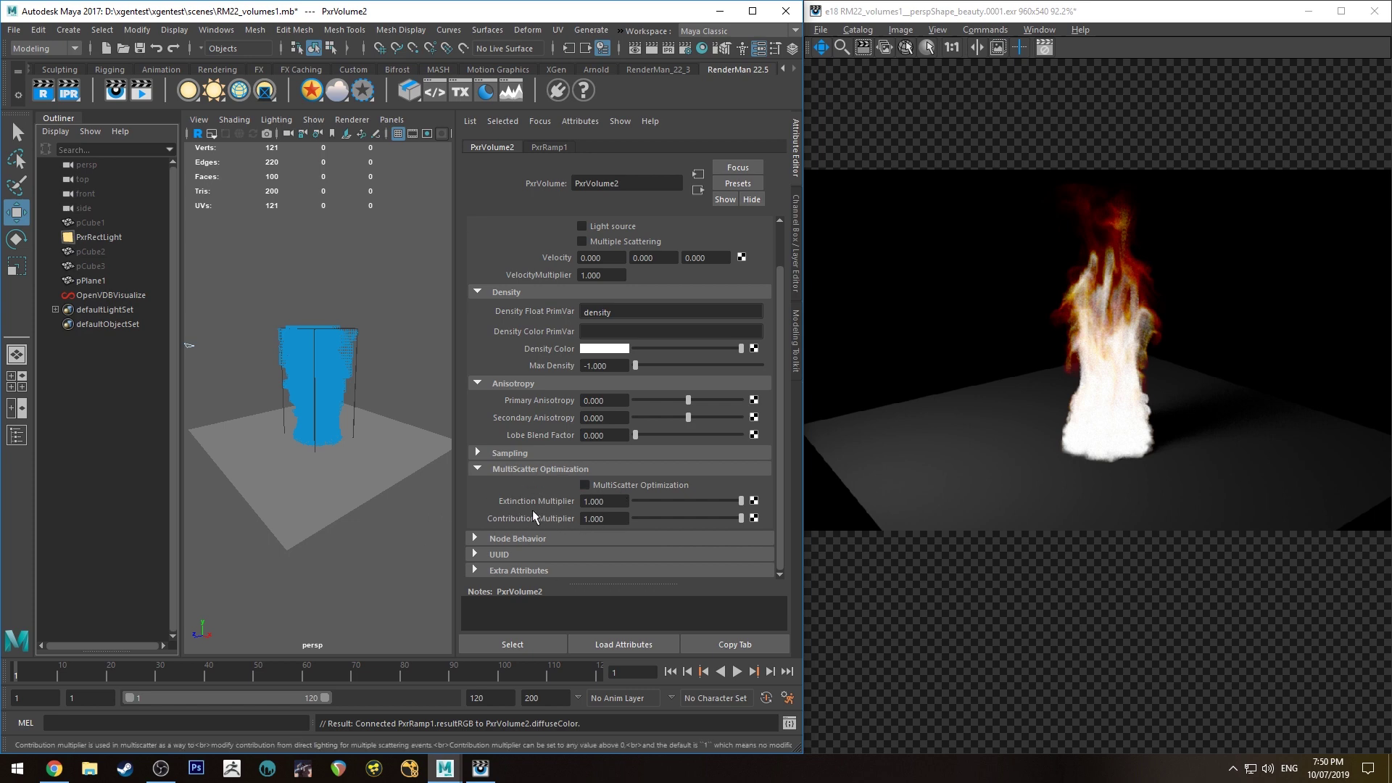
scroll(537, 522, "up", 2)
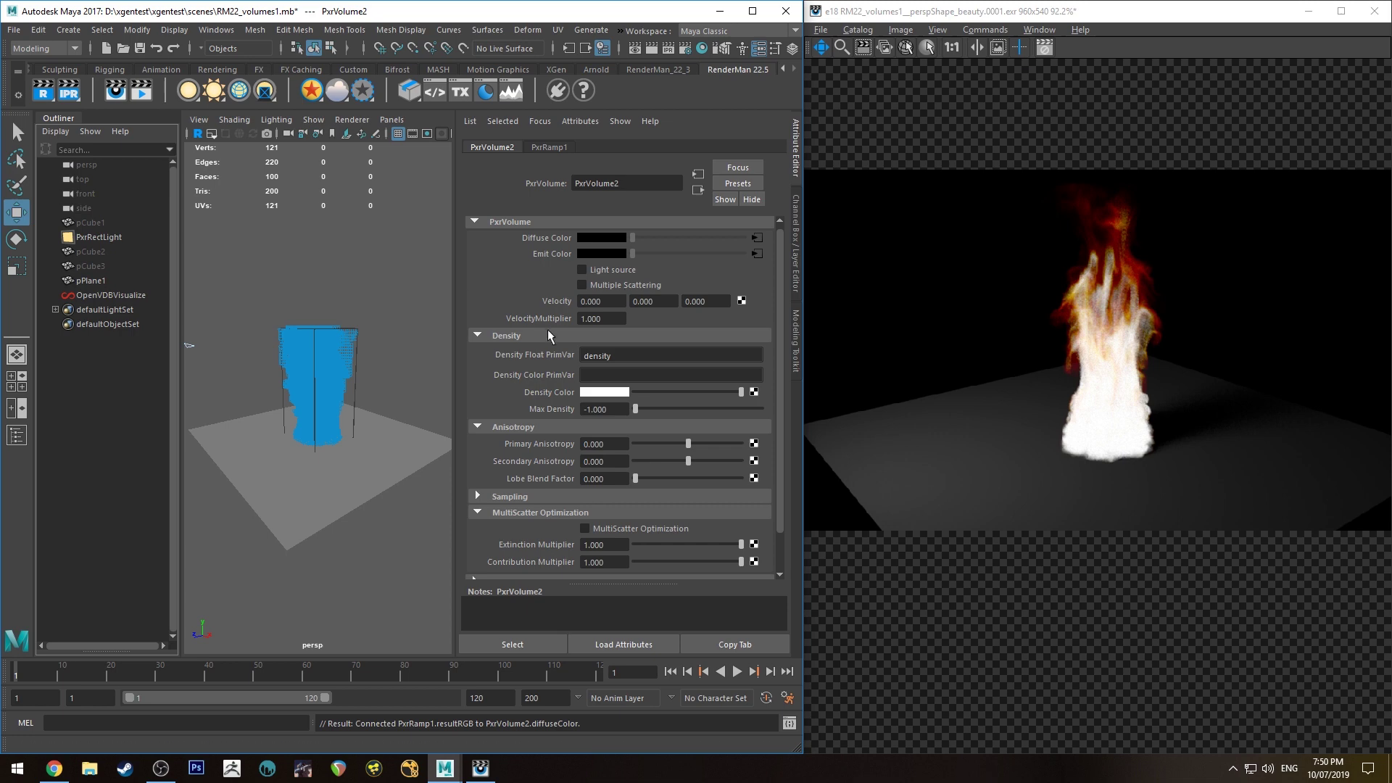